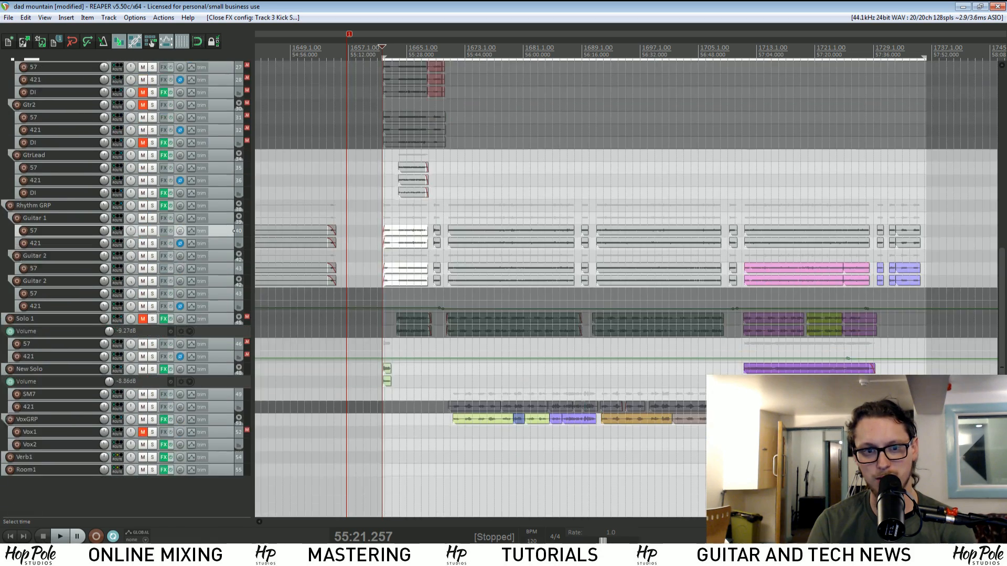
Look over the session's tracks and the New Solo mix rack, and play back the full mix
scroll(626, 288, up, 3)
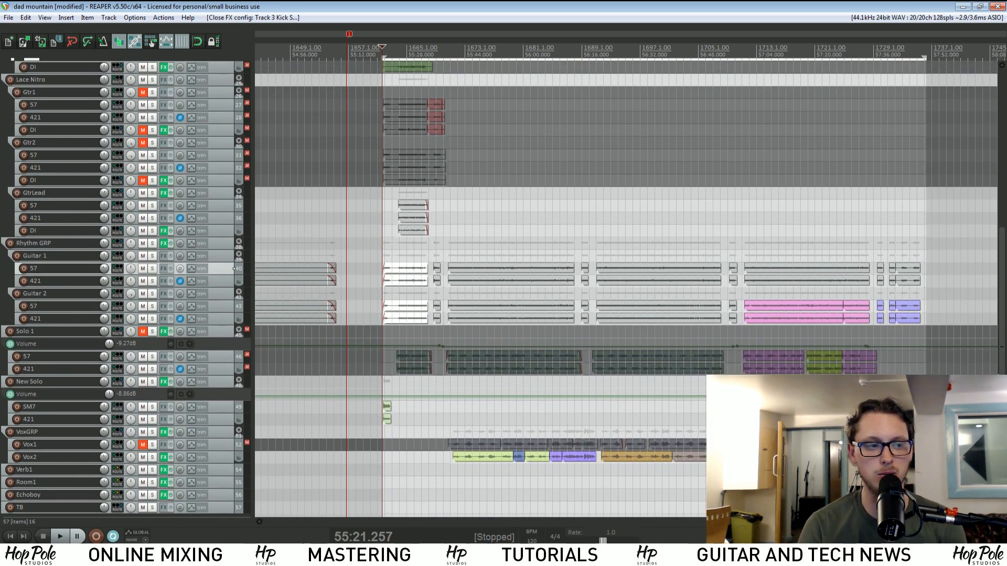
scroll(234, 268, up, 7)
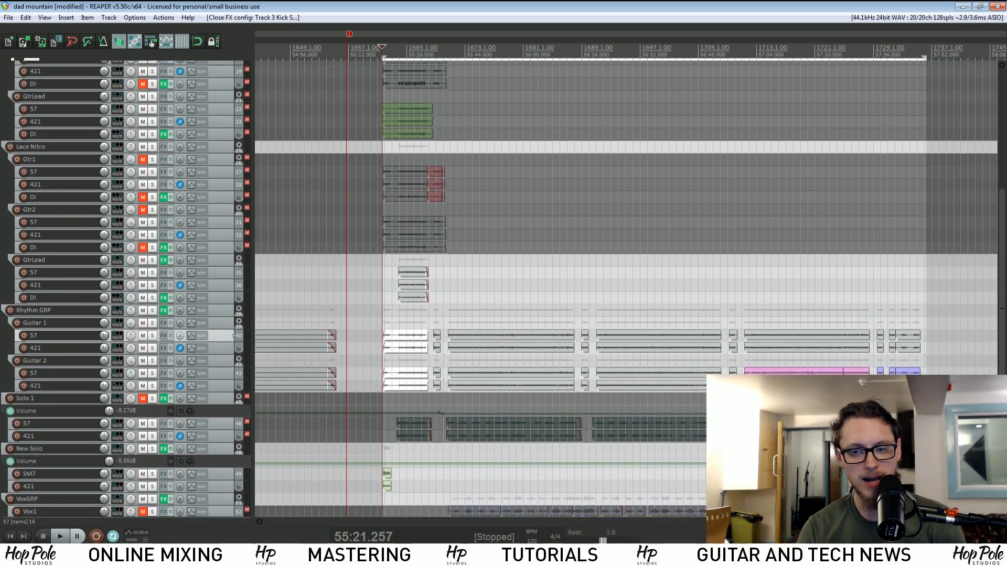
scroll(234, 268, up, 2)
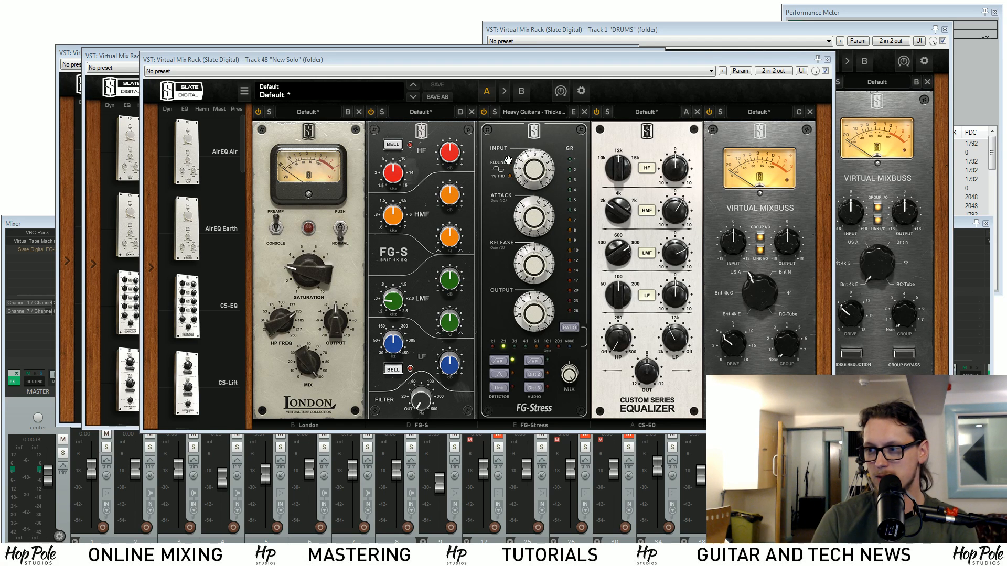
mouse_move(506, 157)
mouse_down()
mouse_move(474, 163)
mouse_move(503, 159)
mouse_up()
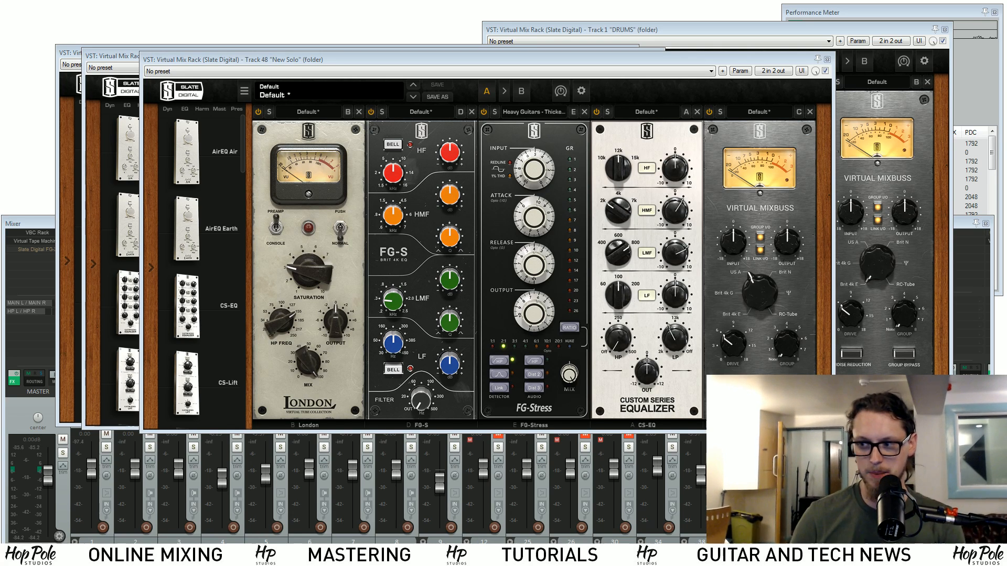
key(space)
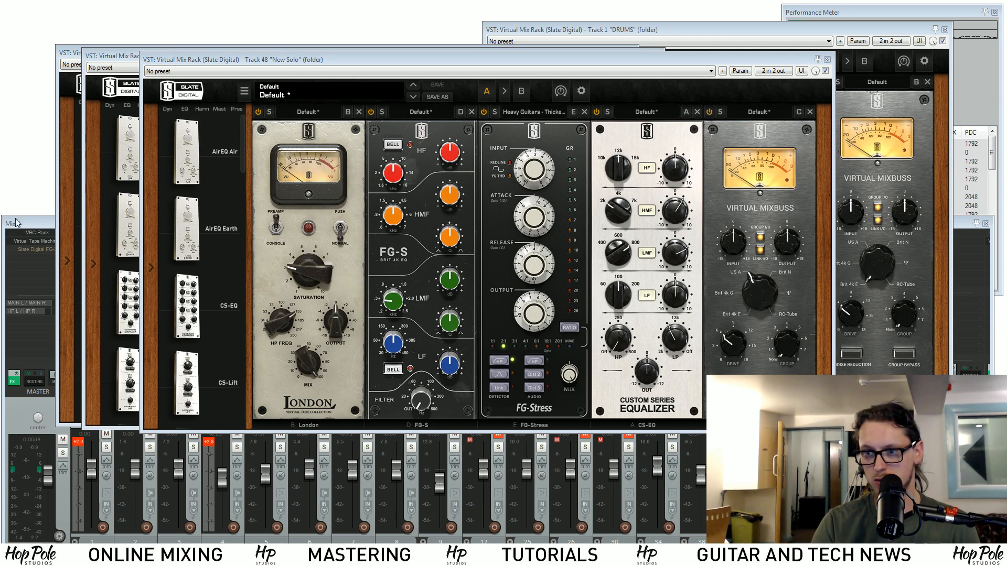
Solo the DRUMS folder track in the mixer and play back the drums on their own
click(42, 224)
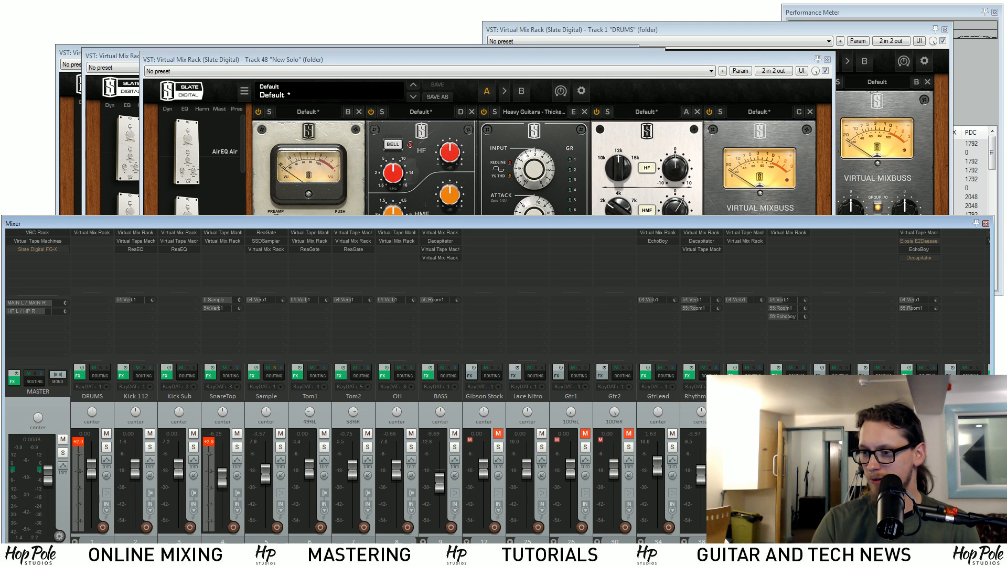
mouse_move(126, 548)
mouse_down()
mouse_move(243, 548)
mouse_move(121, 548)
mouse_up()
click(106, 447)
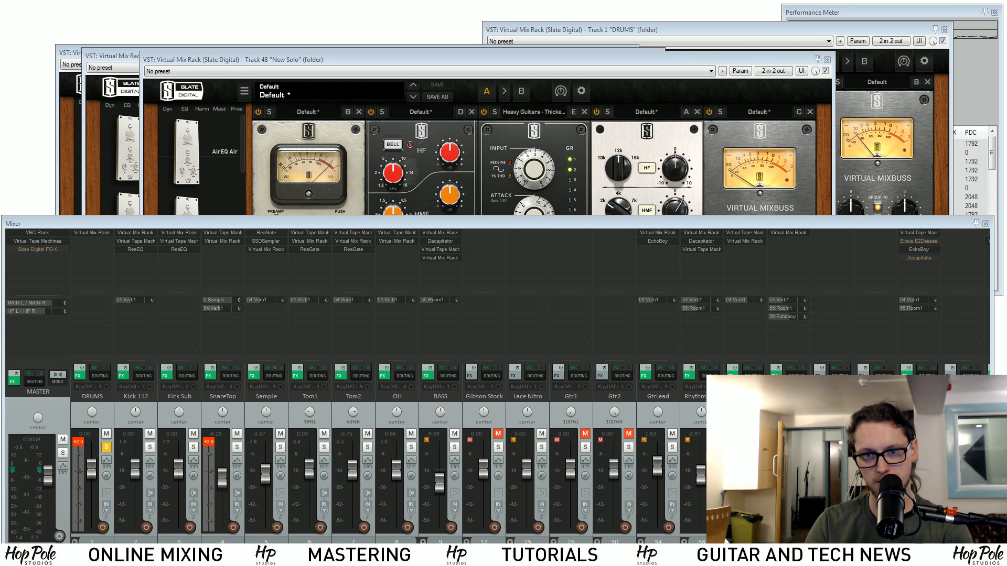
key(space)
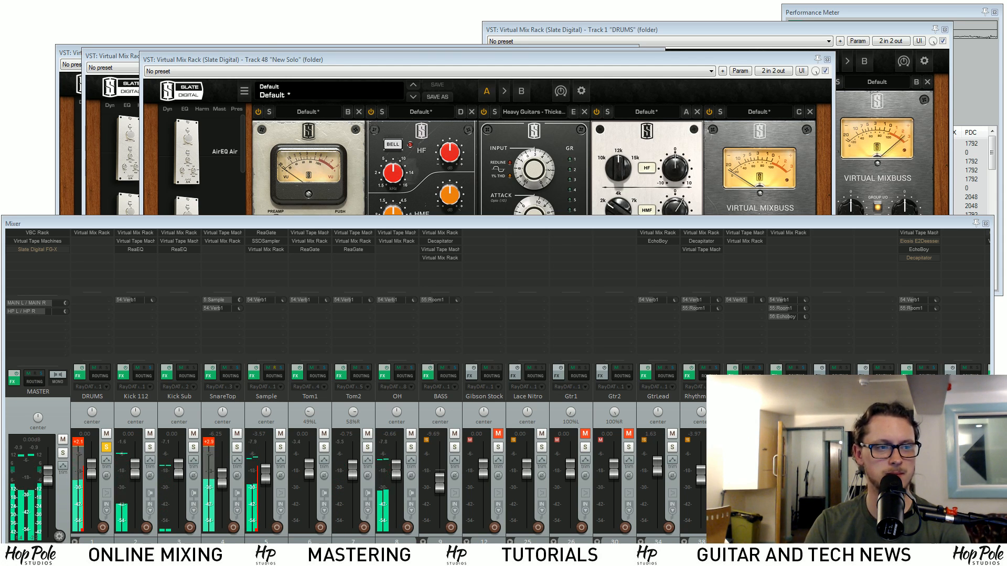
key(space)
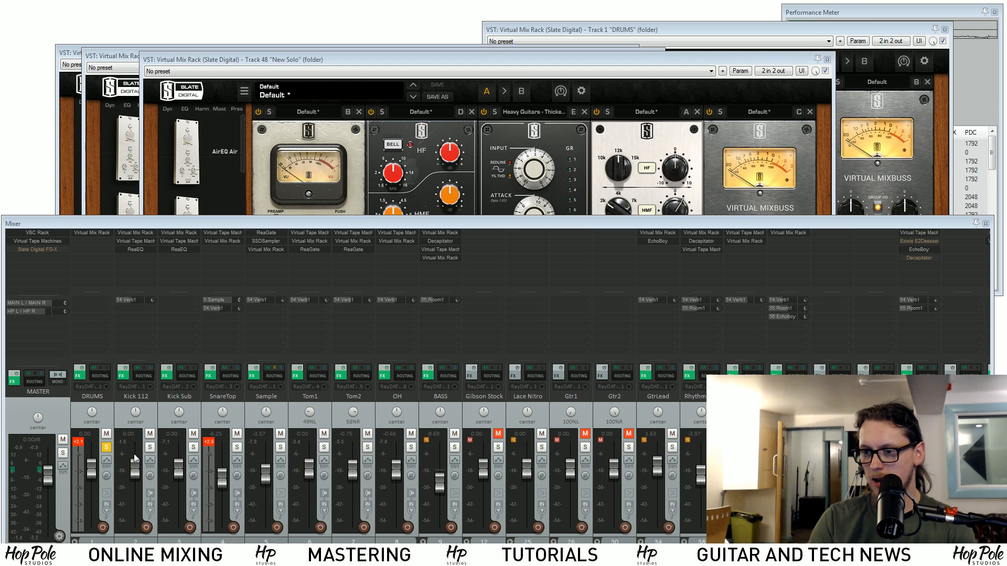
Open the Virtual Mix Rack on the Kick 112 track and move its window clear of the others
click(136, 233)
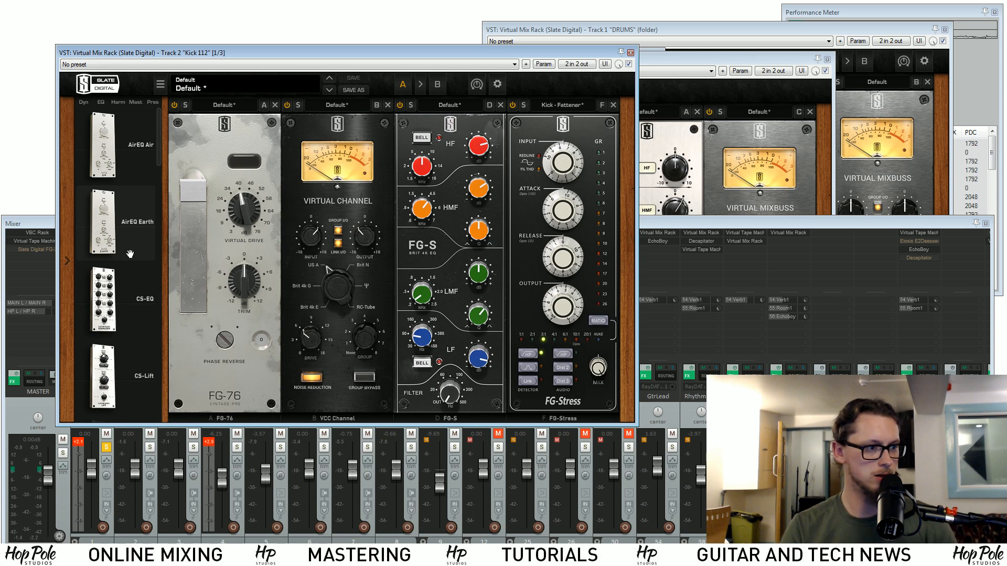
mouse_move(130, 254)
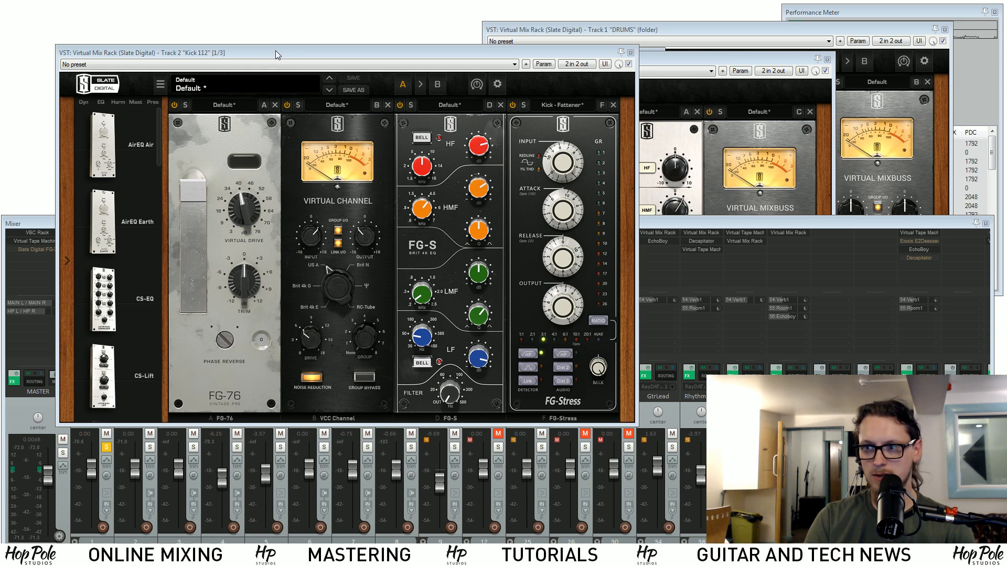
drag(277, 54, 328, 67)
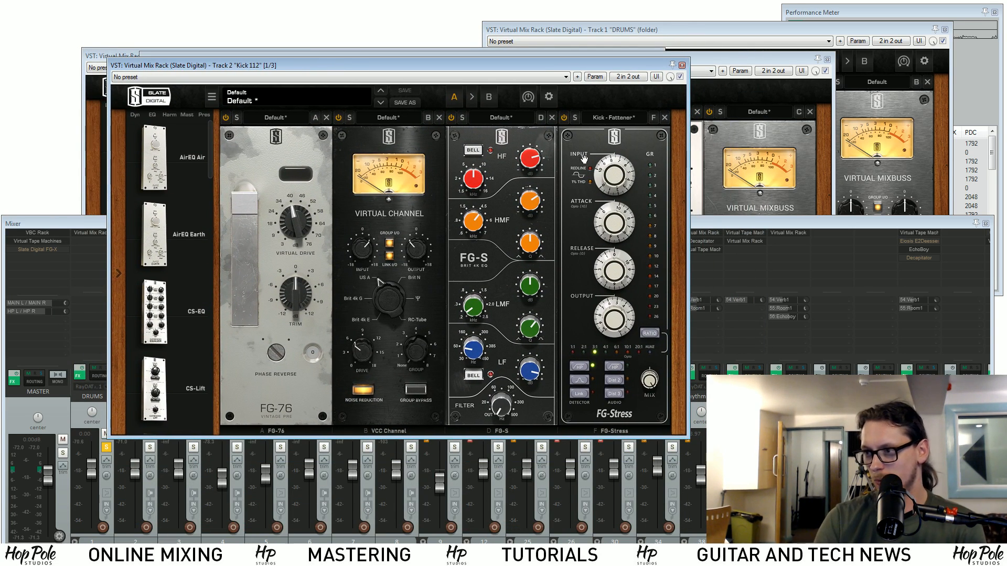
Solo only the Kick 112 track, play it back, and reposition its Virtual Mix Rack in front of the mixer
click(150, 447)
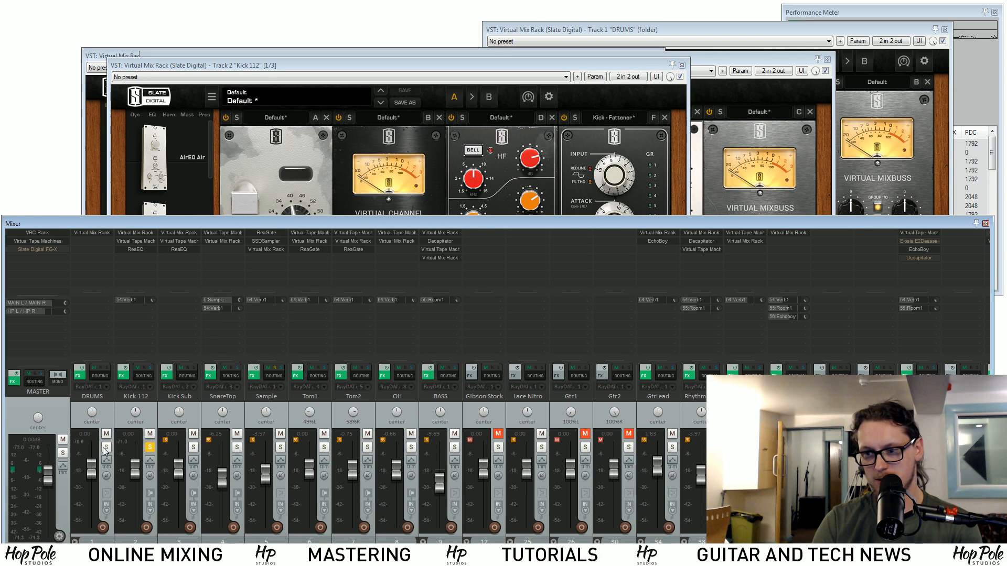
key(space)
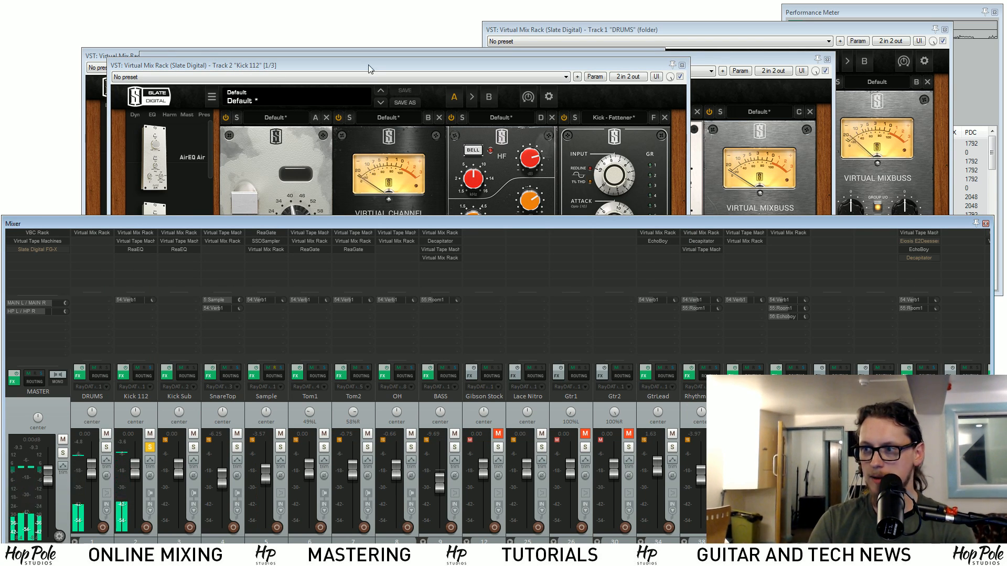
drag(370, 69, 341, 56)
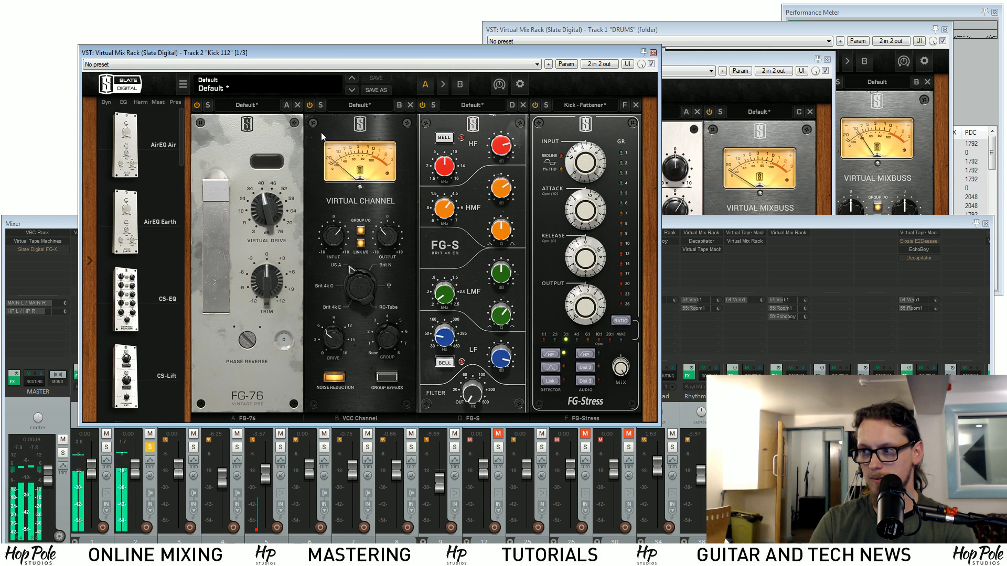
drag(357, 54, 309, 55)
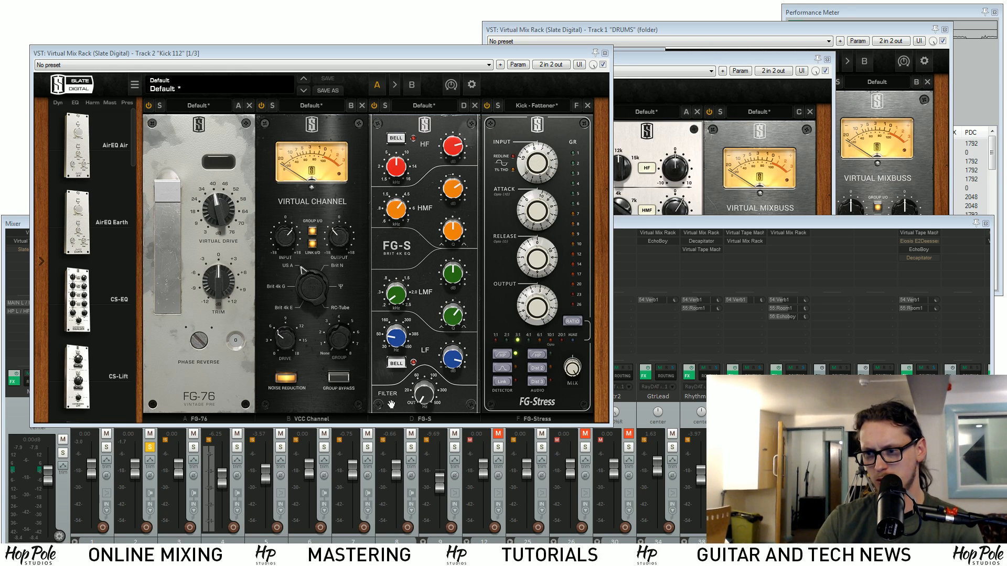
Solo Kick Sub together with Kick 112, listen to both kicks, and leave only Kick 112 soloed
click(192, 447)
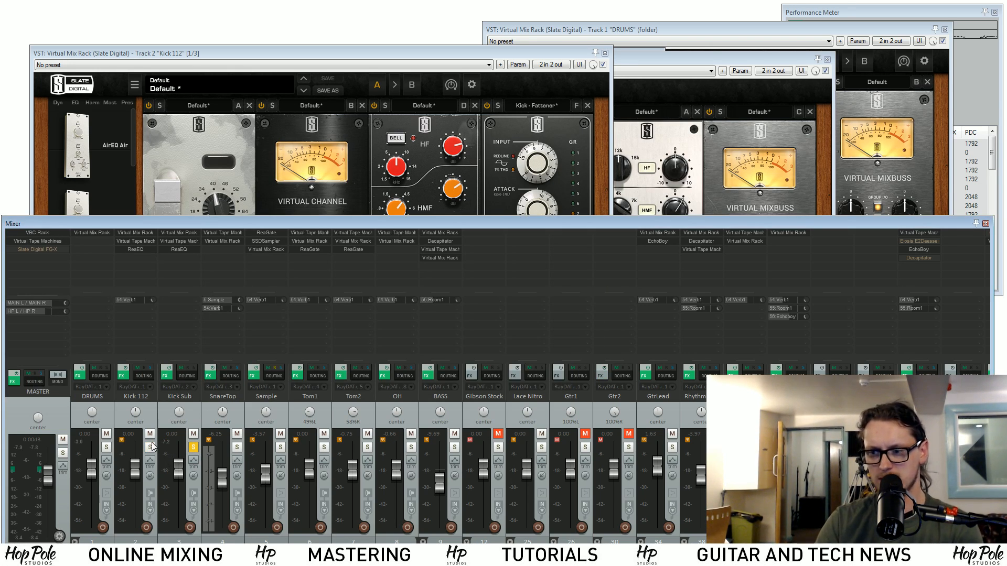
key(space)
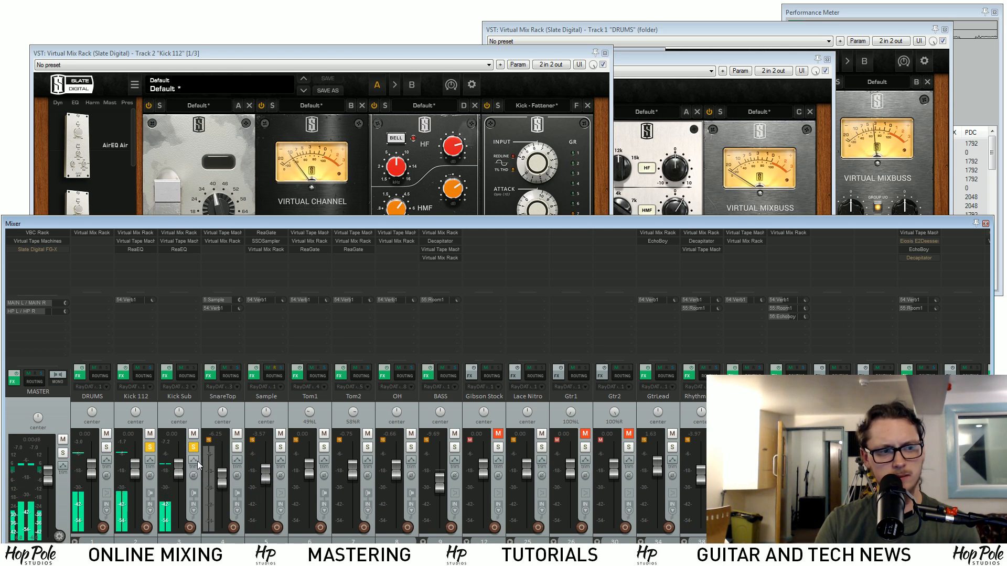
click(194, 449)
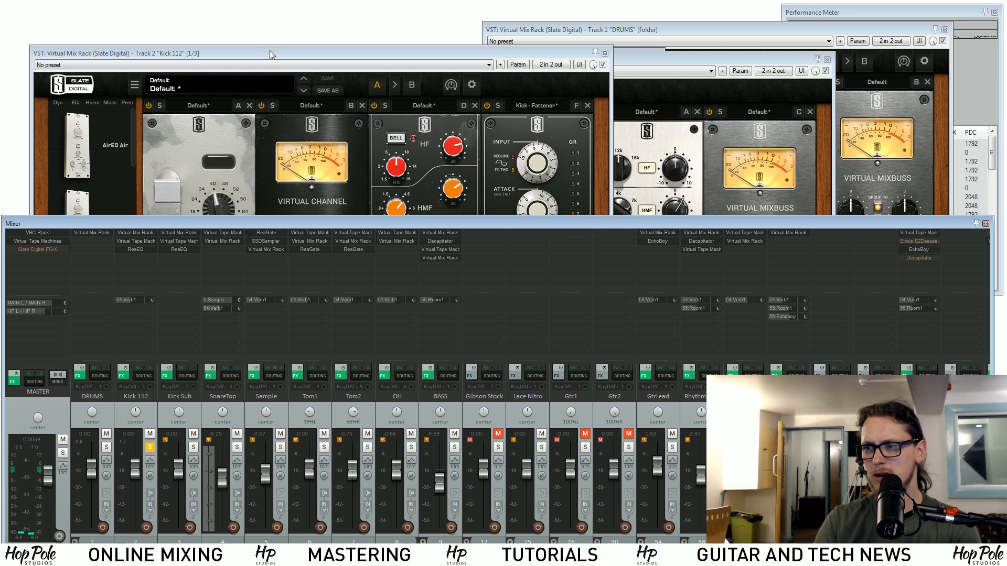
Play the soloed Kick 112 and set the FG-Stress output to 3.40 in its Virtual Mix Rack
mouse_move(270, 52)
mouse_down()
mouse_move(268, 39)
mouse_move(272, 52)
mouse_up()
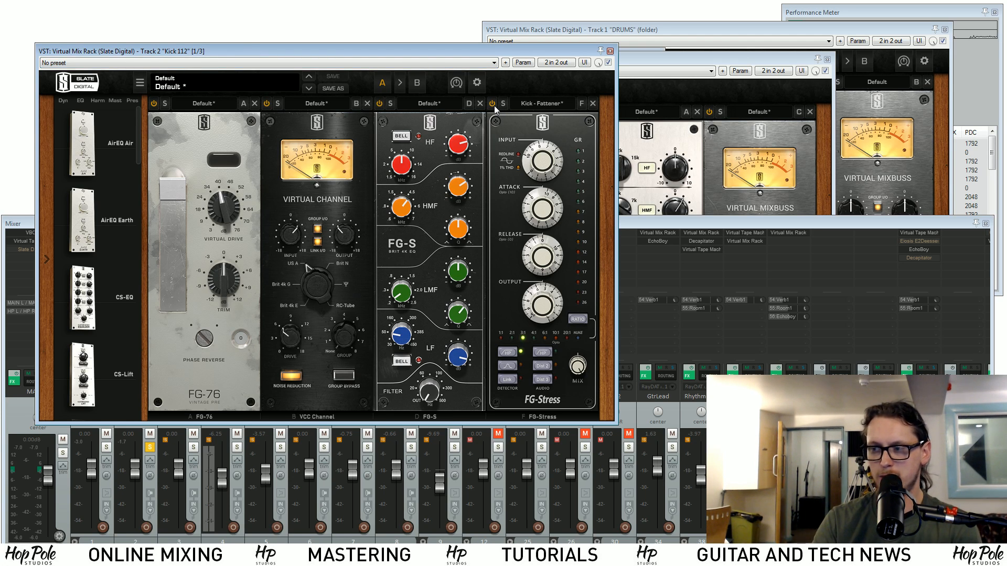
key(space)
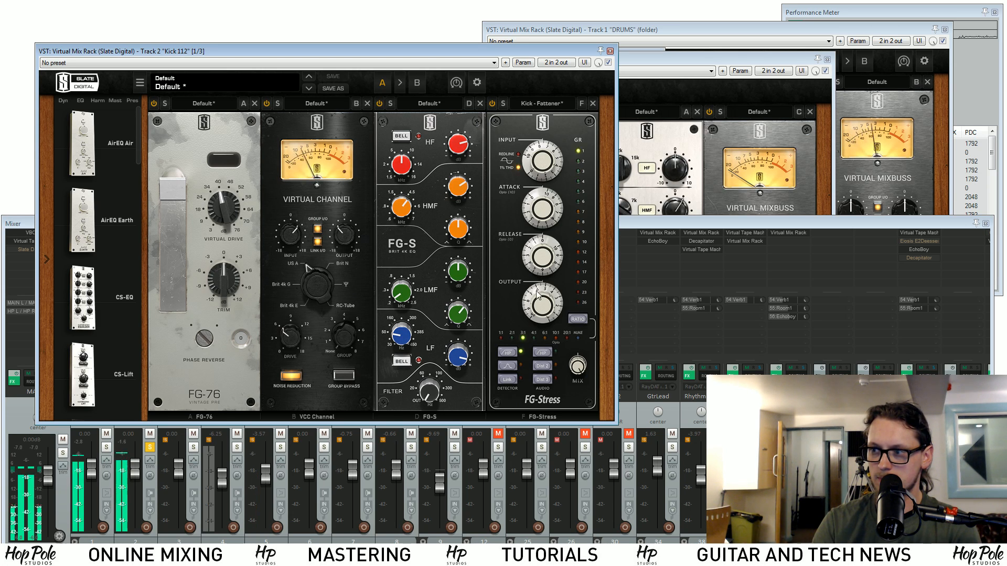
mouse_move(534, 299)
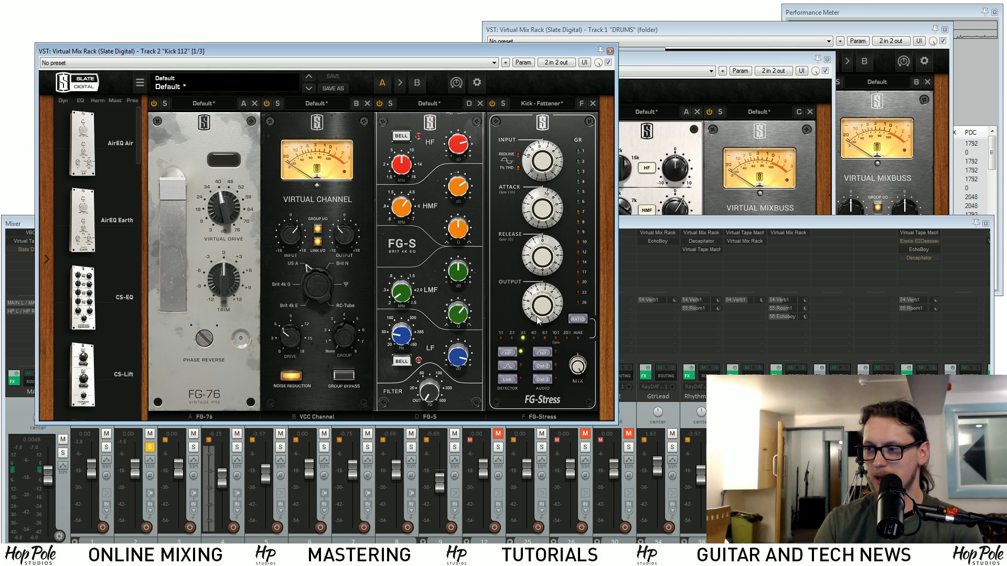
drag(542, 295, 525, 294)
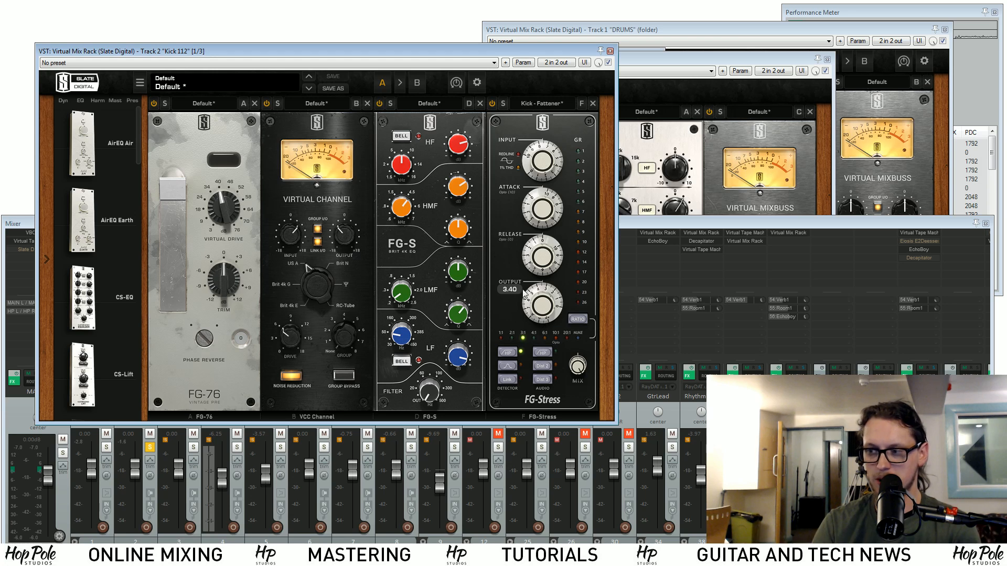
Toggle the FG-Stress module's bypass to compare the kick with and without compression
click(491, 102)
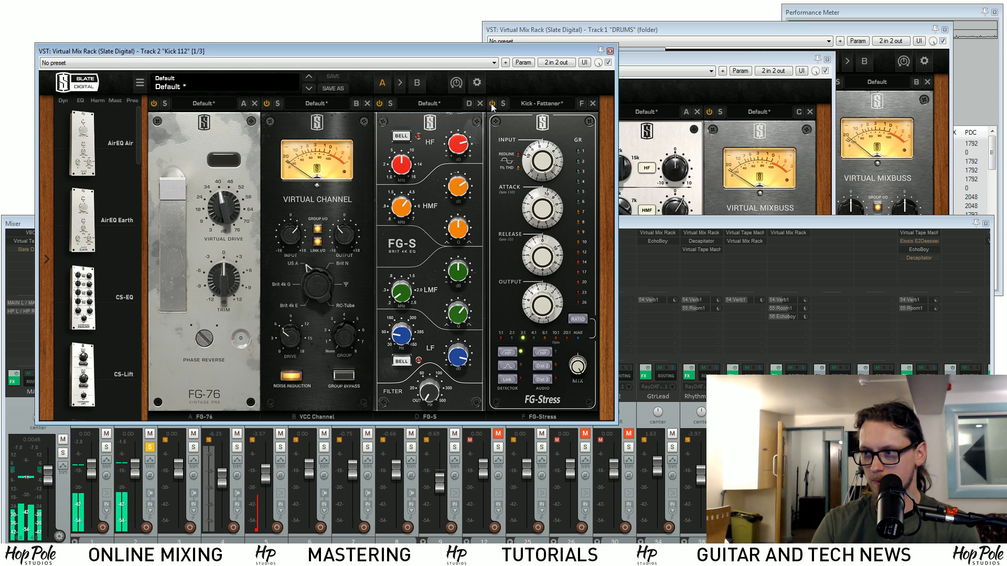
click(491, 103)
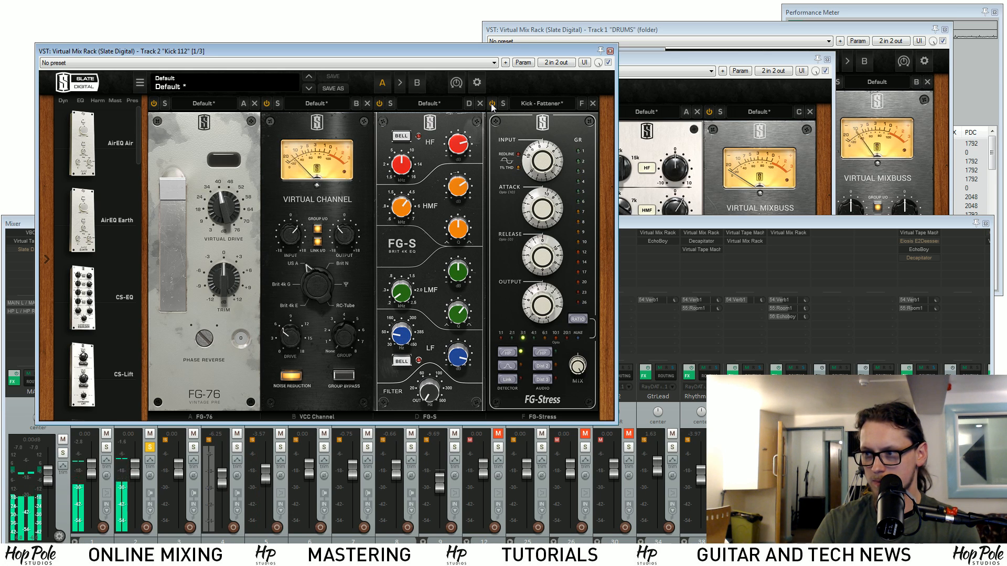
click(491, 103)
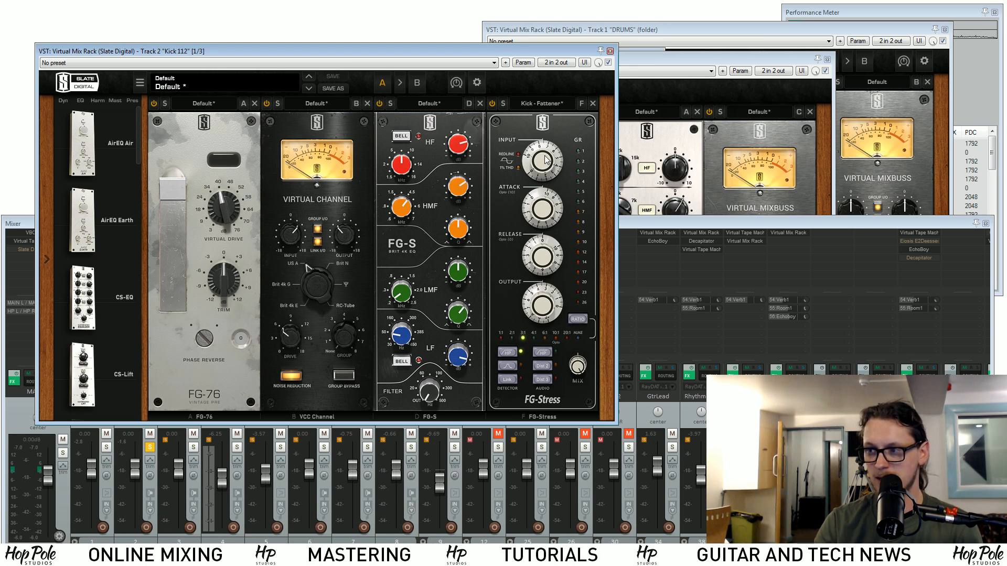
Lower the FG-Stress input to 0.00, raise the output to 7.70, and sweep the input back up past 2.80
mouse_move(540, 164)
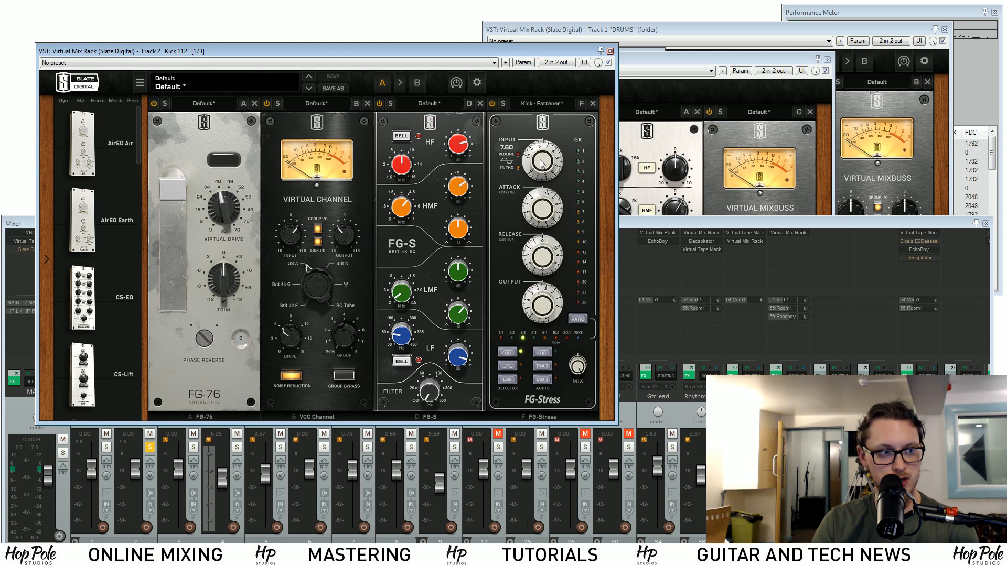
drag(548, 167, 544, 265)
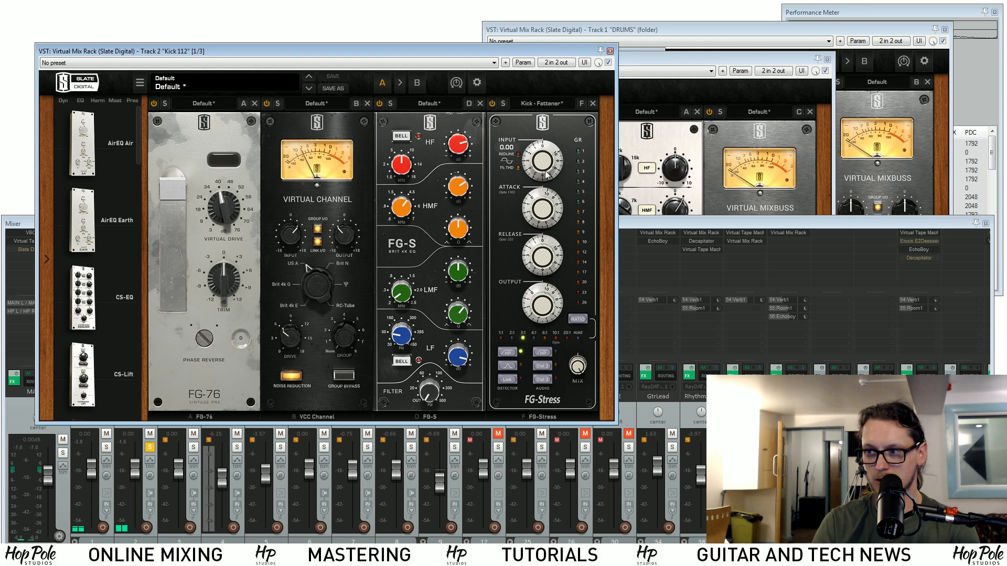
drag(547, 175, 547, 141)
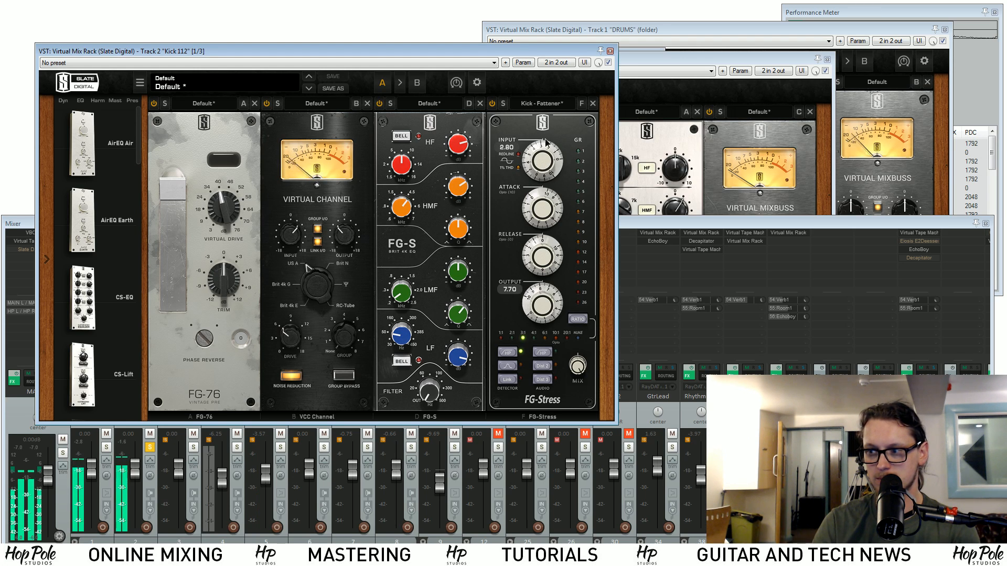
drag(547, 142, 544, 84)
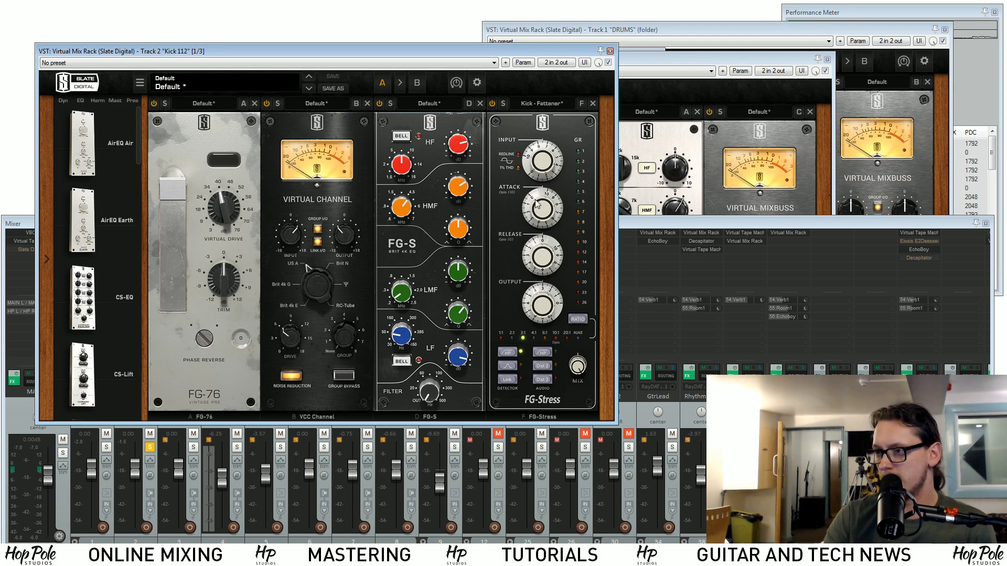
Adjust the attack and release of the FG-Stress compressor on Kick 112
drag(545, 210, 542, 194)
drag(544, 257, 547, 276)
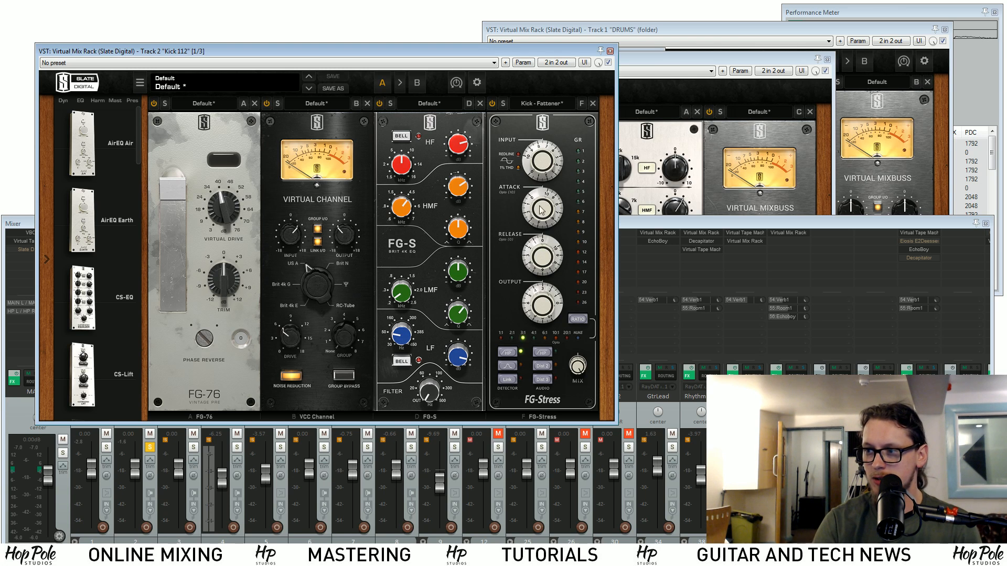
drag(534, 202, 500, 225)
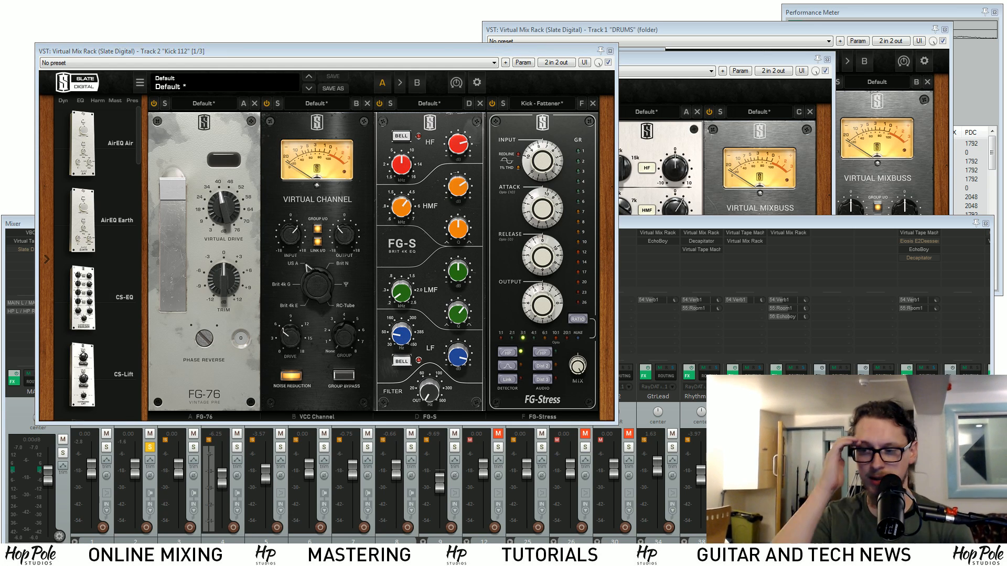
Listen to the soloed kick and set the FG-Stress compression ratio to 6:1
key(space)
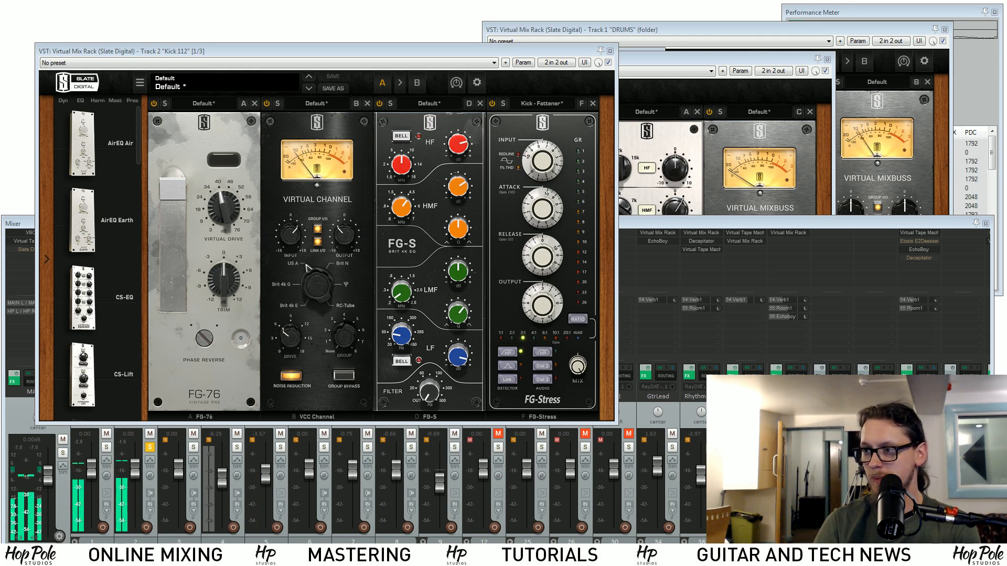
key(space)
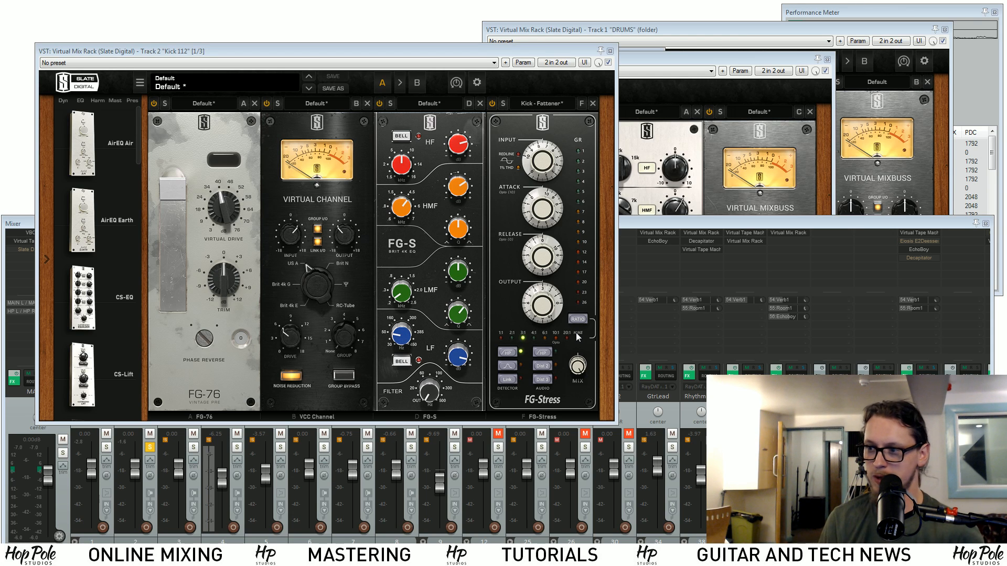
click(513, 338)
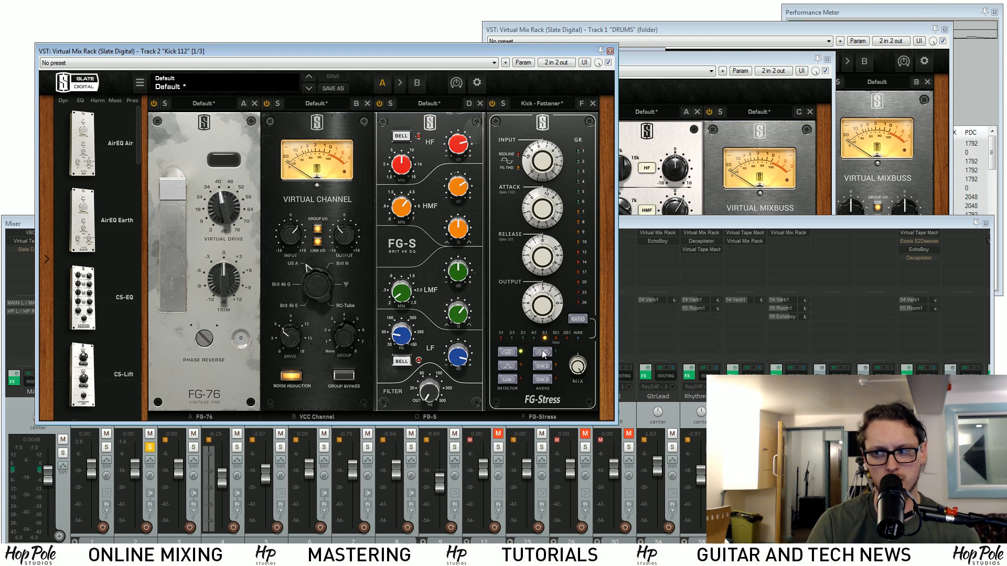
Switch the FG-Stress ratio on Kick 112 through 10:1 and NUKE, finishing at 1:1
click(555, 339)
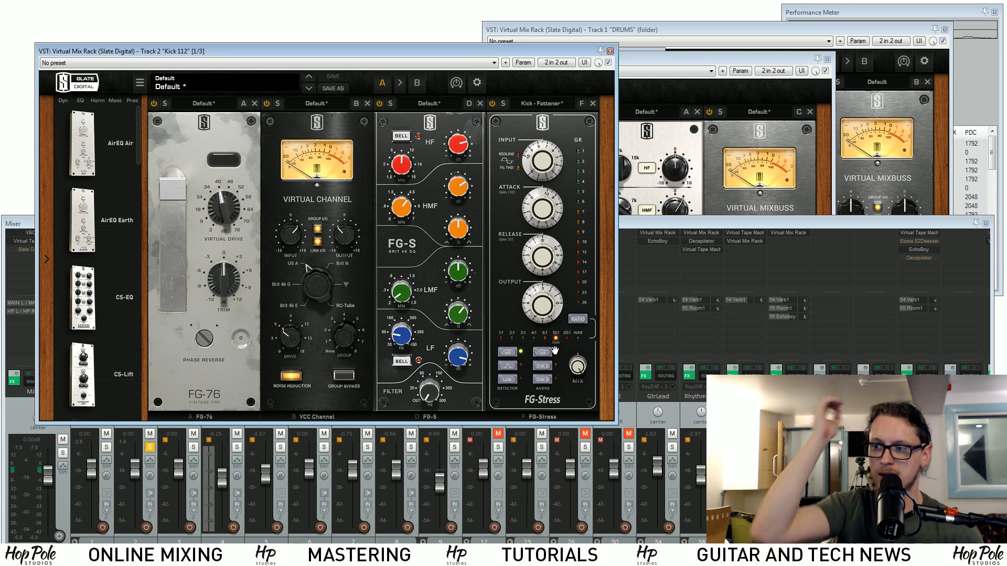
click(579, 338)
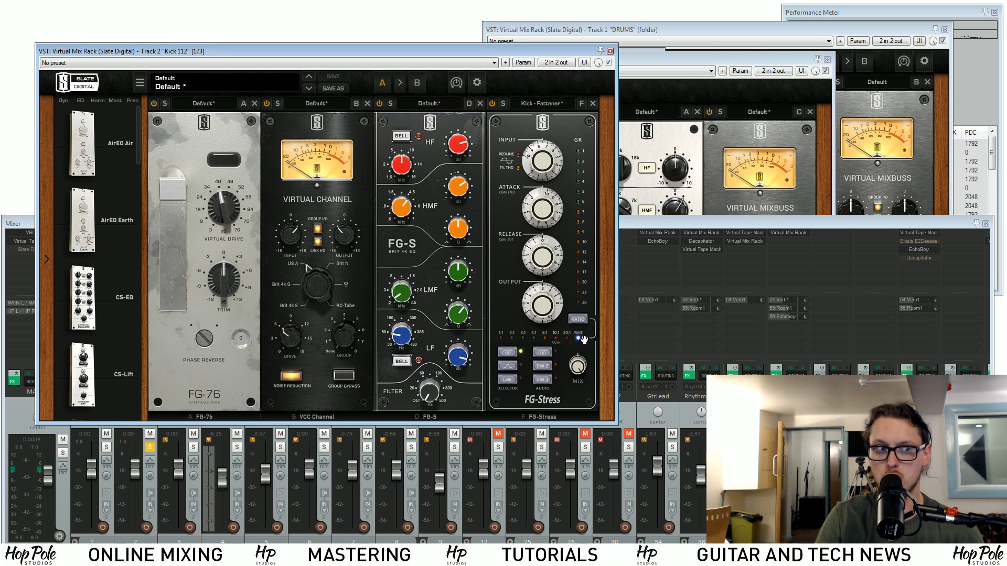
click(523, 338)
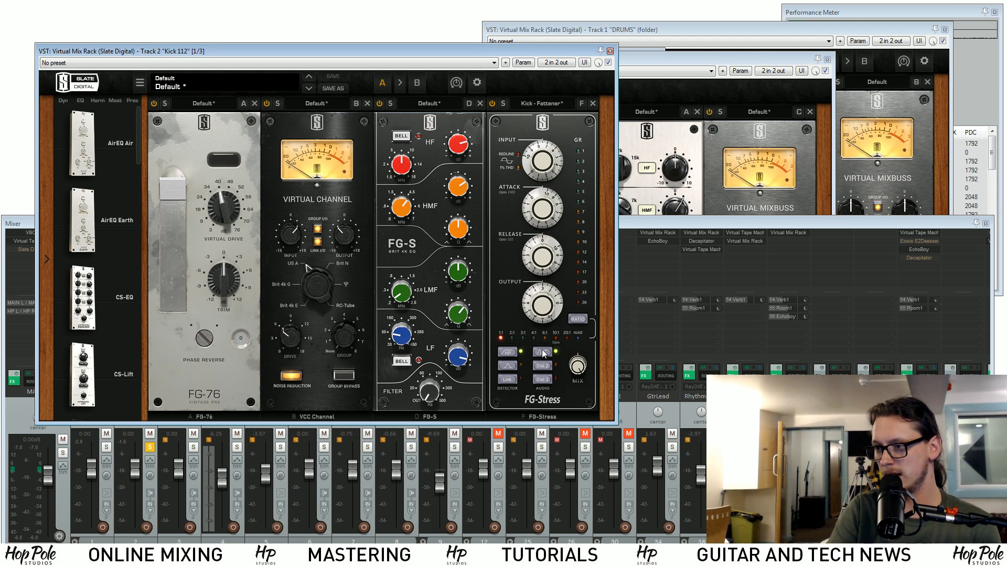
Switch the FG-Stress audio mode on Kick 112 between Dist 2 and Dist 3, finishing with both distortion modes off
click(544, 367)
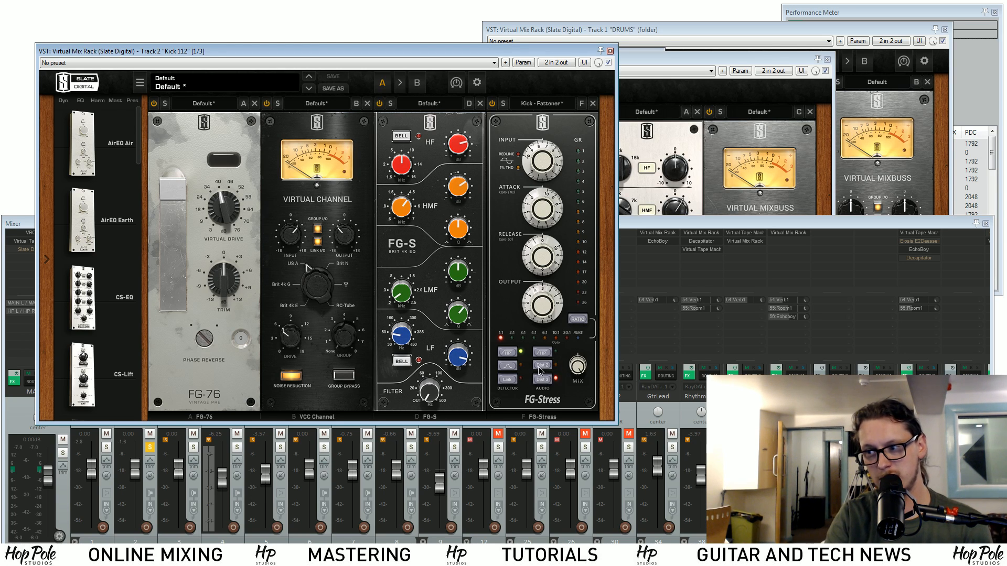
click(538, 367)
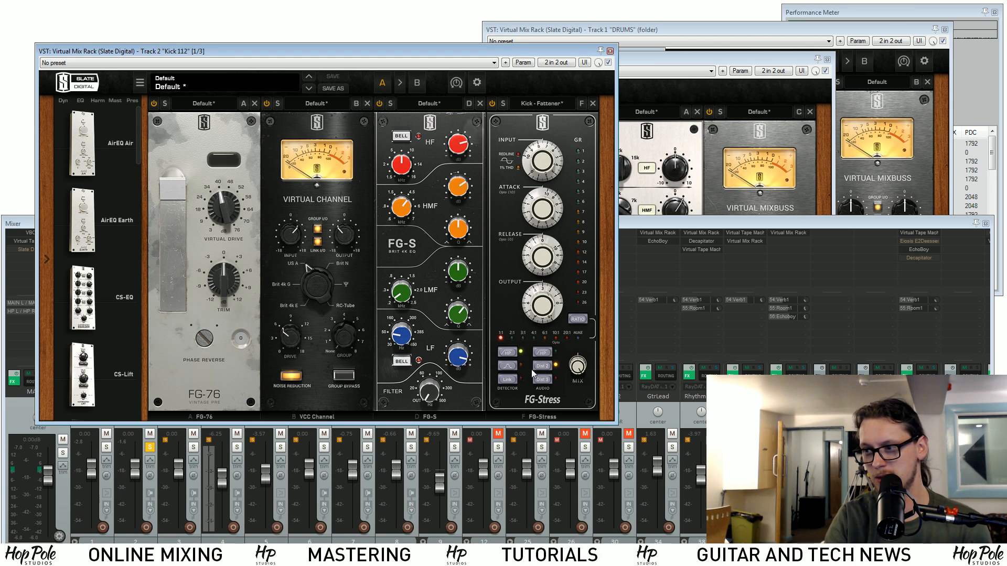
click(544, 380)
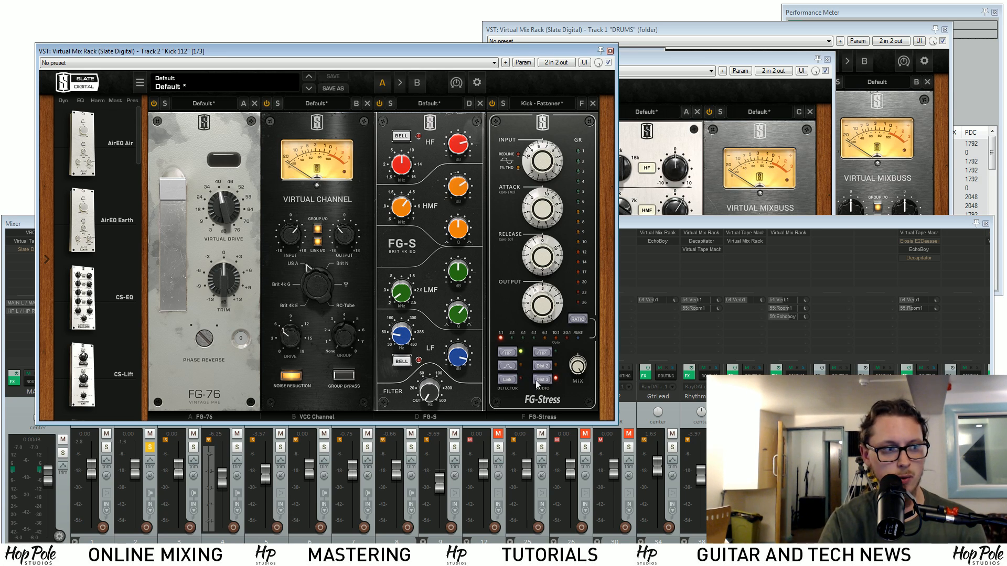
click(544, 367)
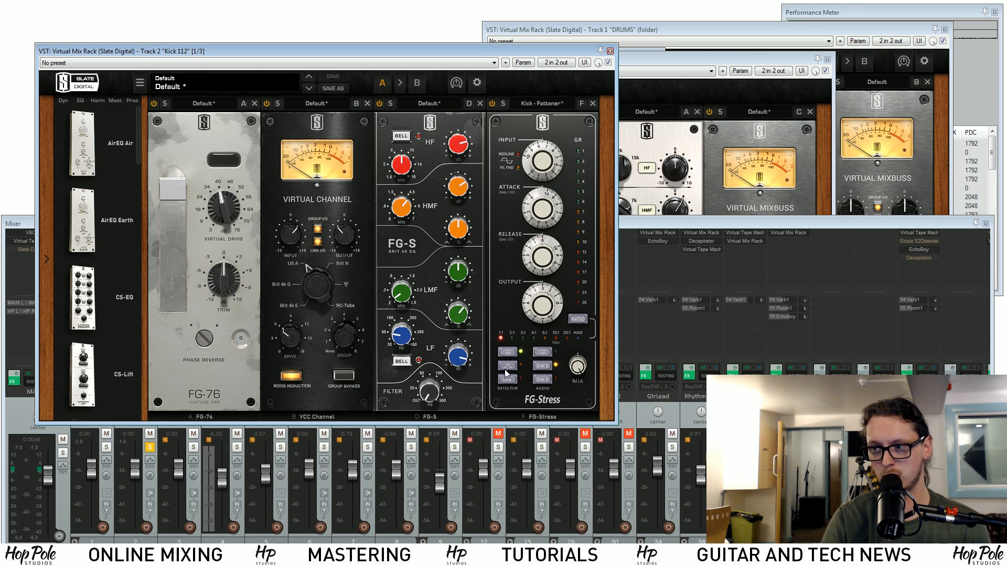
click(544, 370)
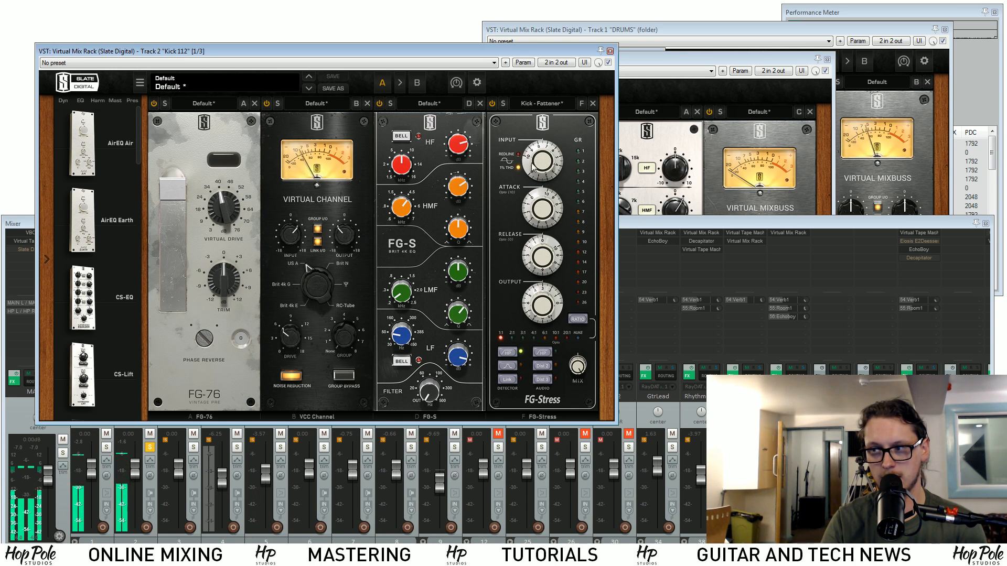
Play the soloed kick and toggle the FG-Stress bypass to compare its sound with and without the module
drag(547, 158, 547, 153)
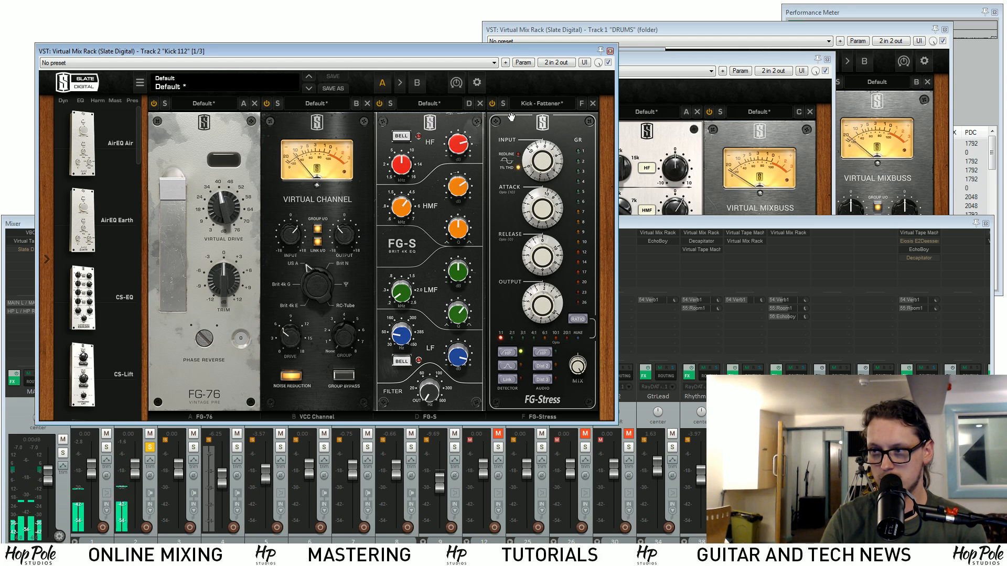
click(491, 103)
click(491, 105)
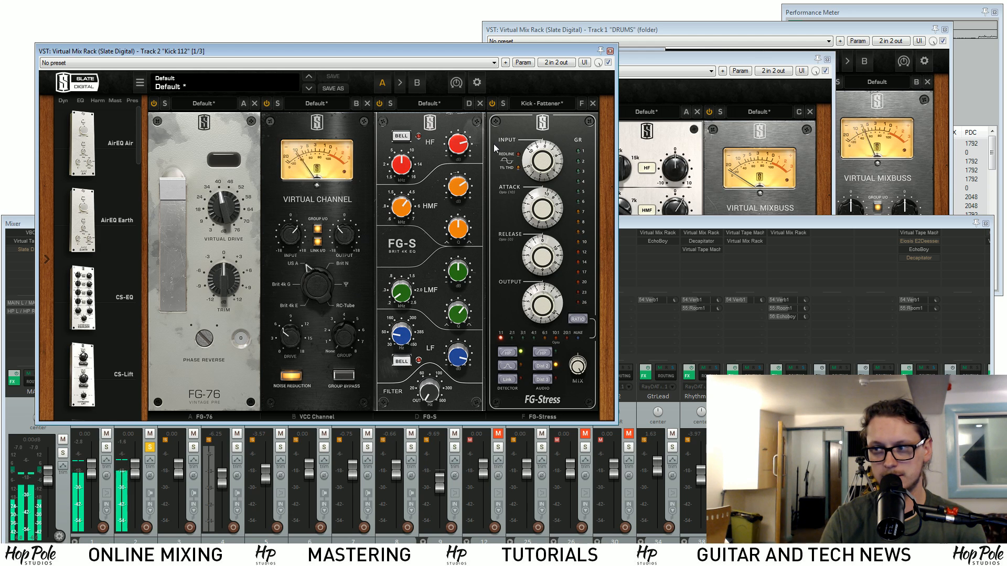
key(space)
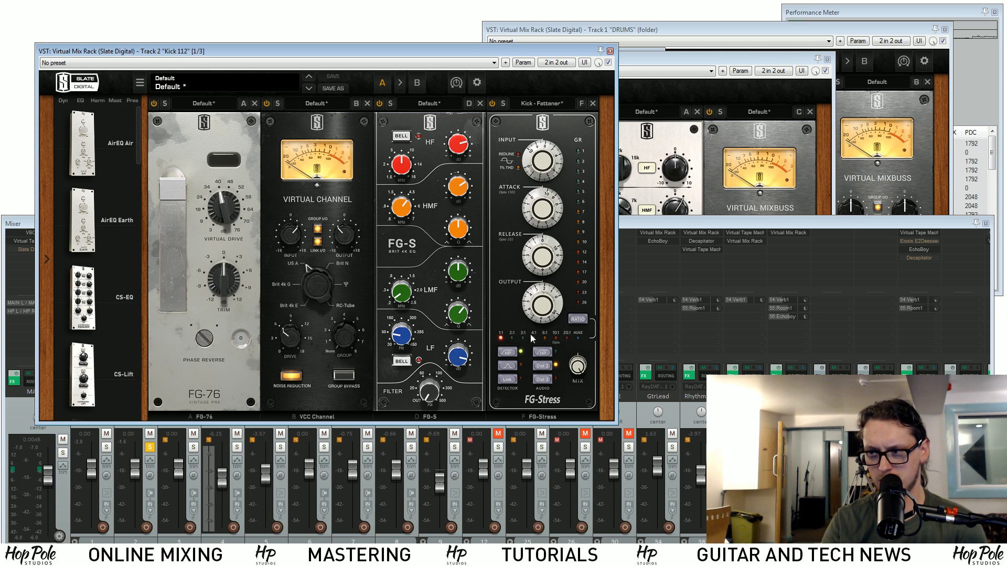
key(space)
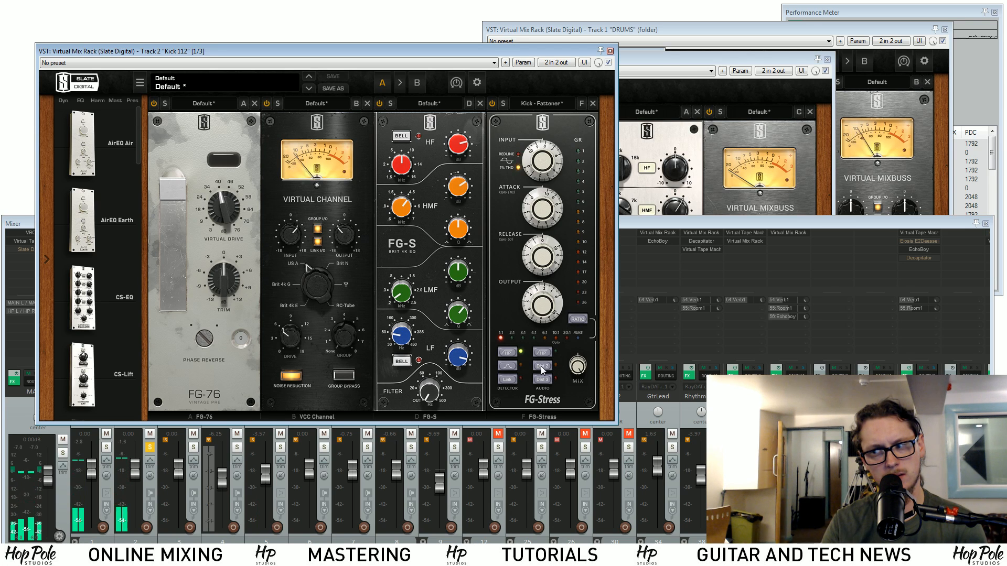
Audition the Dist 2 and Dist 3 audio modes on the kick and leave distortion off
click(541, 367)
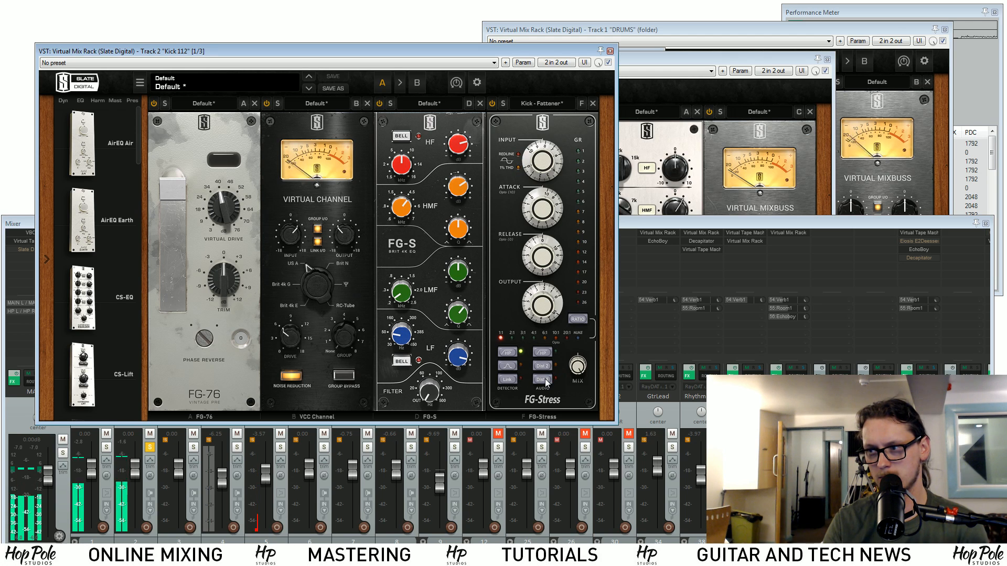
click(546, 381)
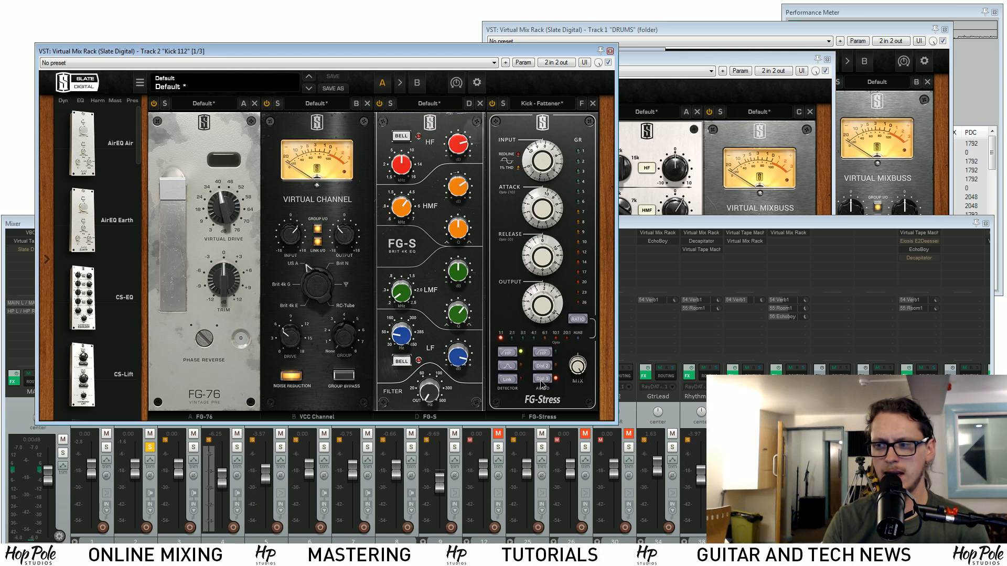
click(541, 382)
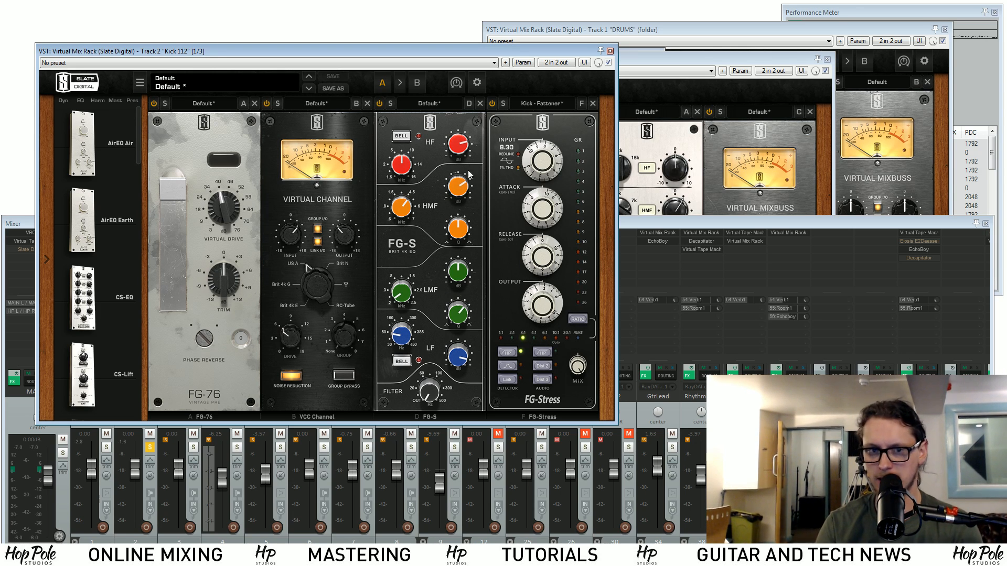
Play the soloed kick in short passes to hear the FG-Stress compression at a 3:1 ratio
key(space)
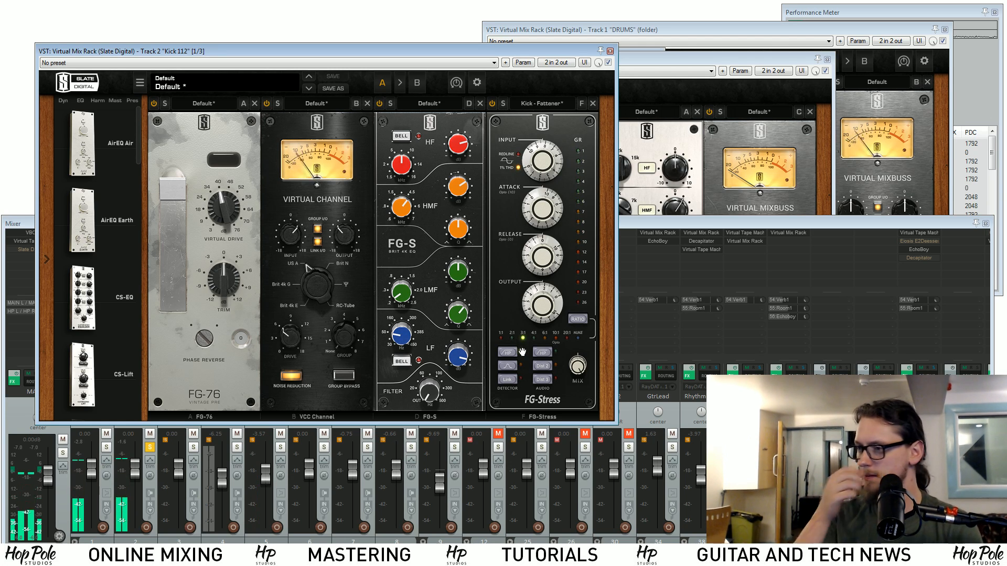
key(space)
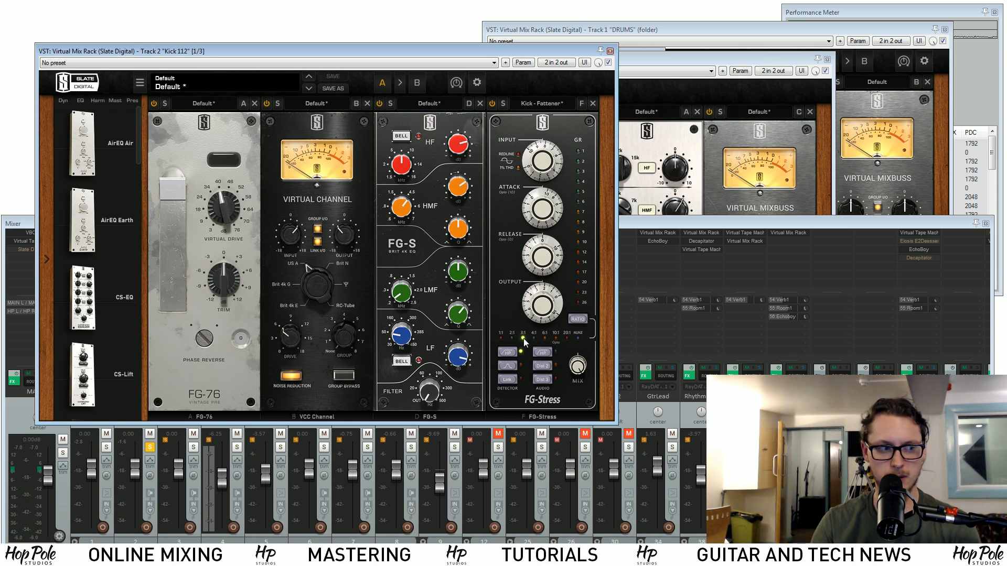
key(space)
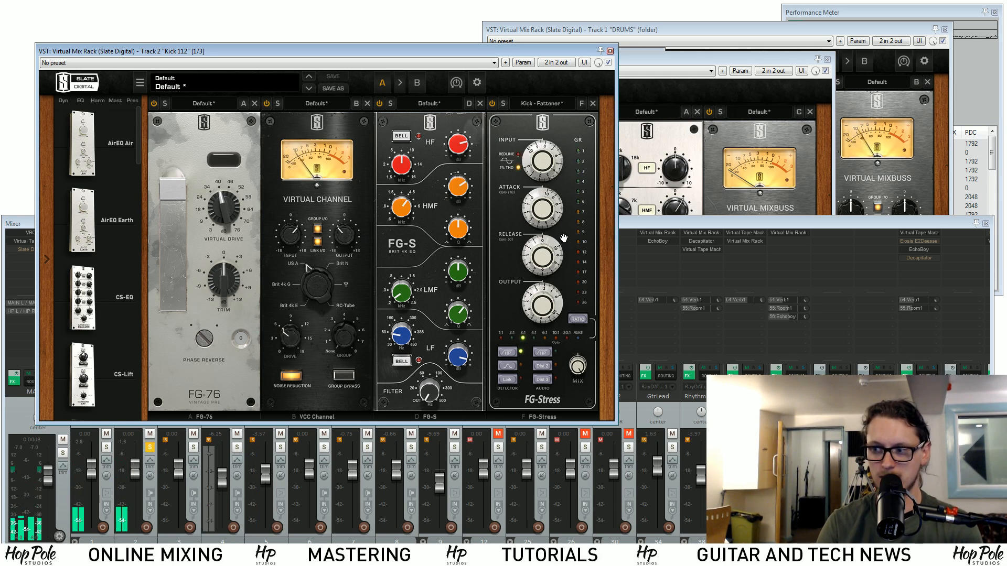
key(space)
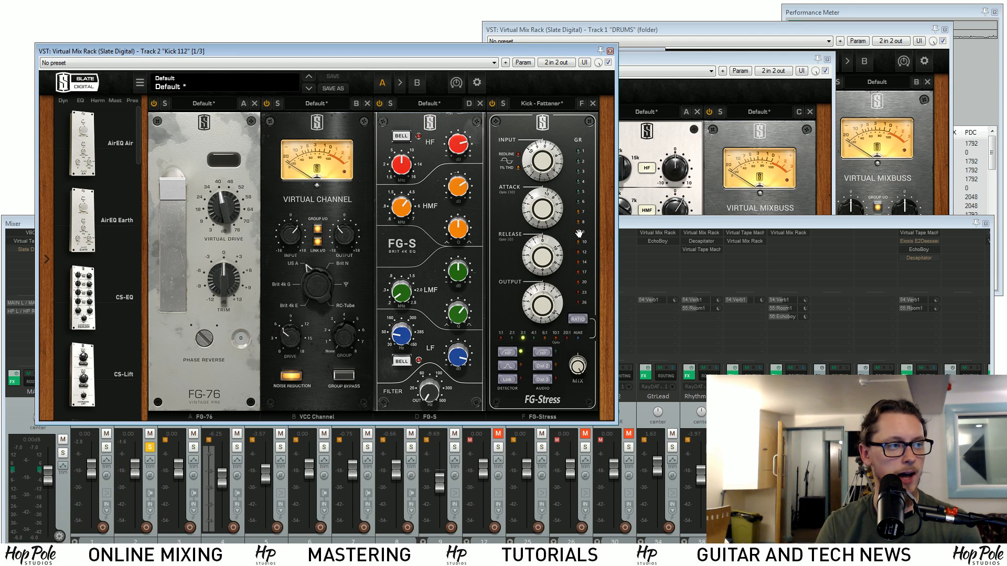
Try the FG-Stress detector's band-emphasis and high-pass options on the kick, finishing with only the detector high-pass on
click(508, 366)
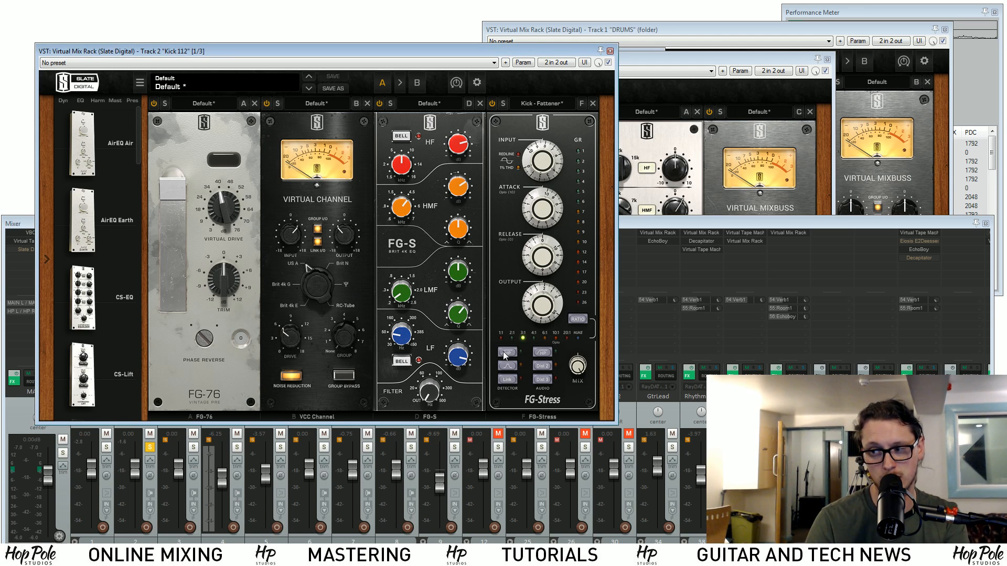
key(space)
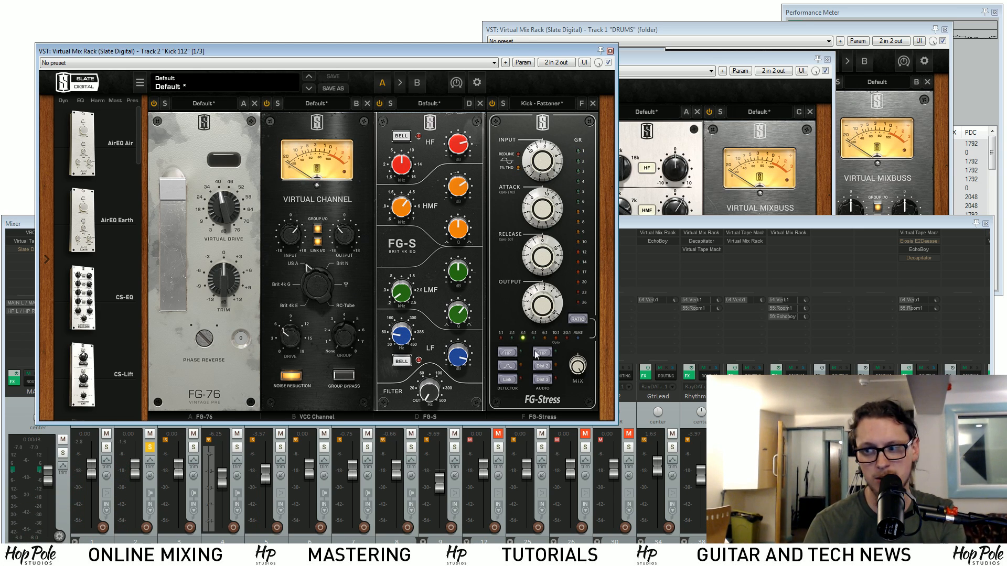
click(507, 353)
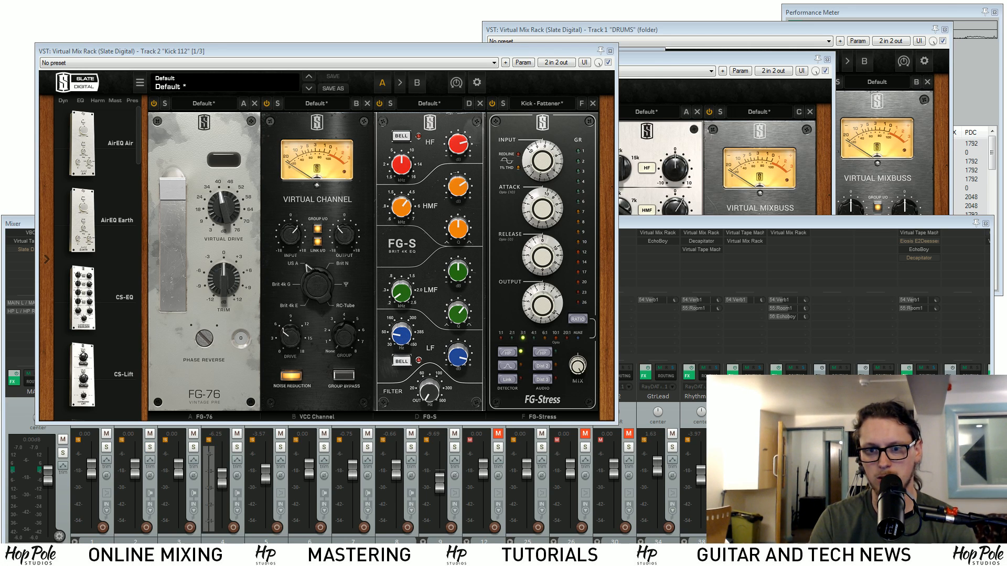
Open the Virtual Mix Rack on the Vox2 track, reposition its window above the mixer, and play the vocal
drag(446, 548, 619, 548)
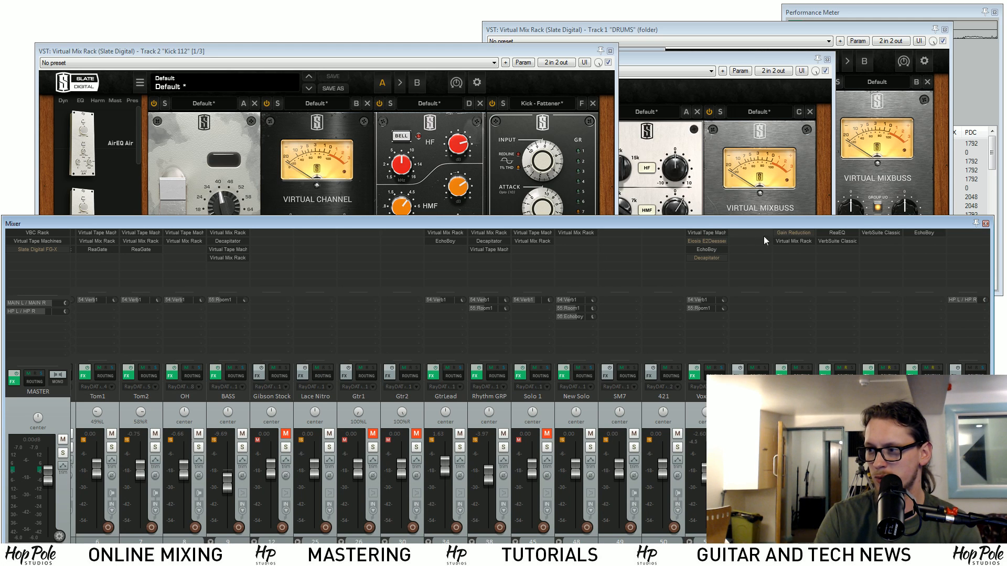
click(795, 240)
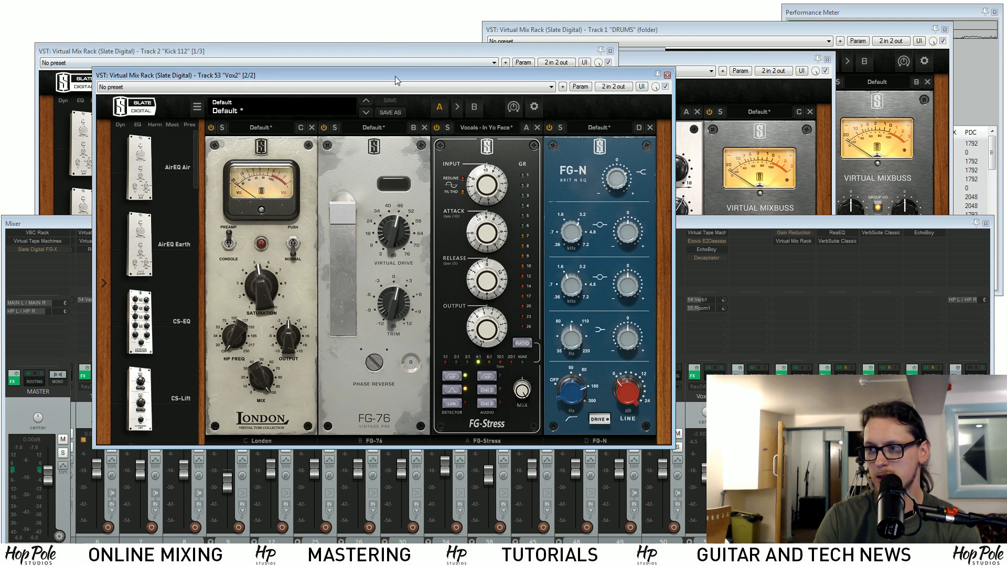
drag(395, 76, 371, 71)
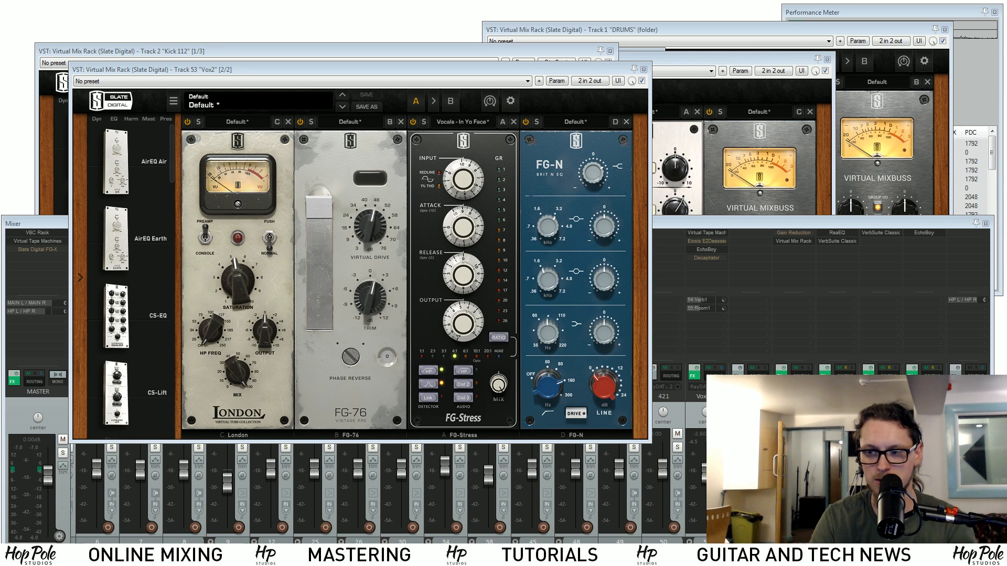
key(space)
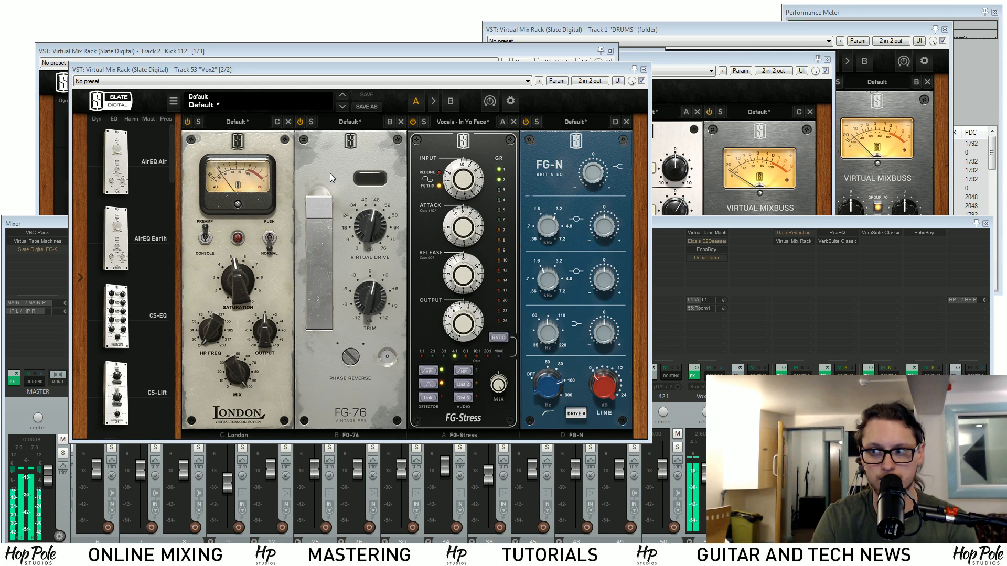
drag(463, 70, 444, 54)
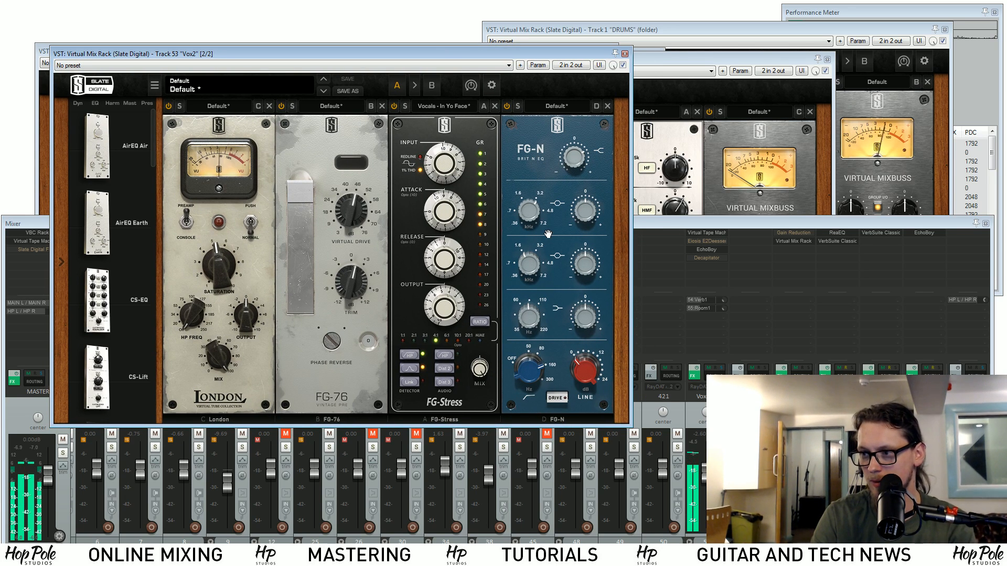
mouse_move(426, 55)
mouse_down()
mouse_move(447, 63)
mouse_move(438, 62)
mouse_up()
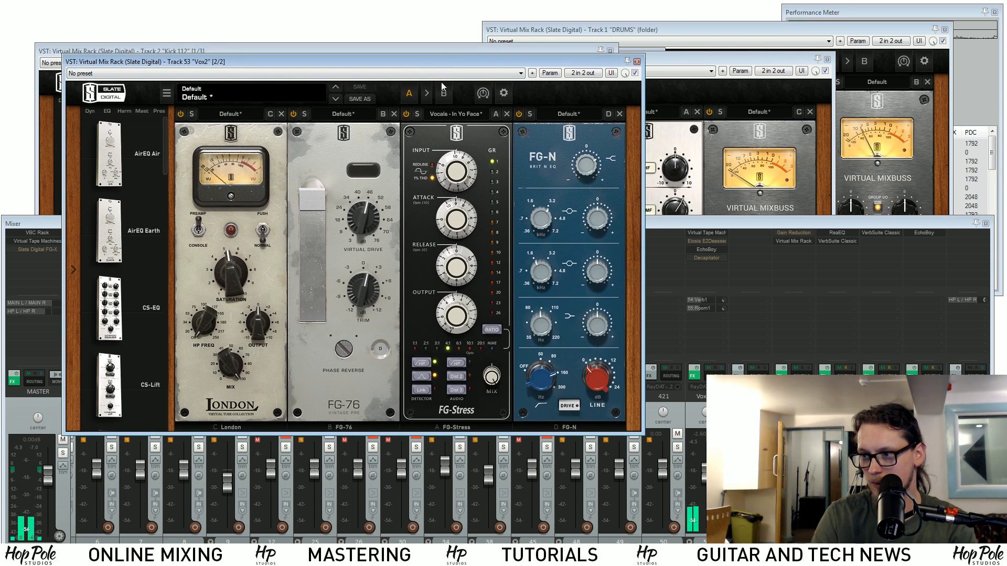
Bypass EchoBoy and mute the Verb1 and Room1 sends on the VoxGRP folder, keeping the Vox2 rack in front
click(684, 222)
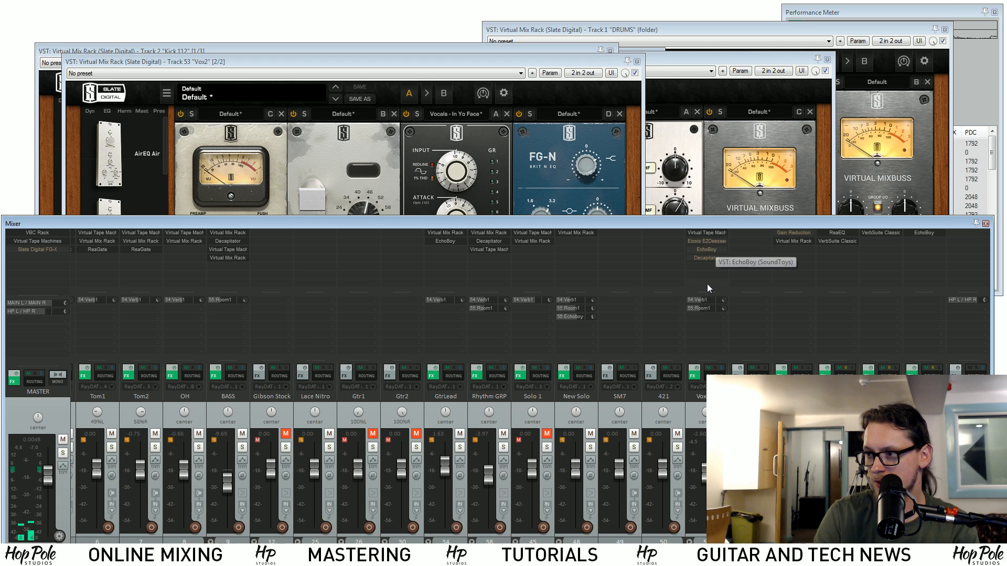
shift+click(695, 307)
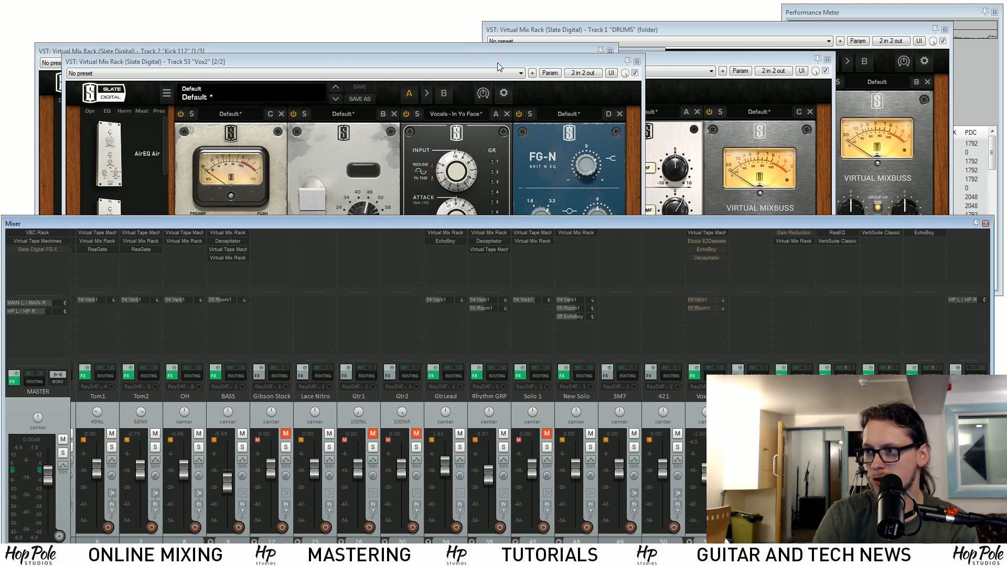
drag(497, 63, 502, 61)
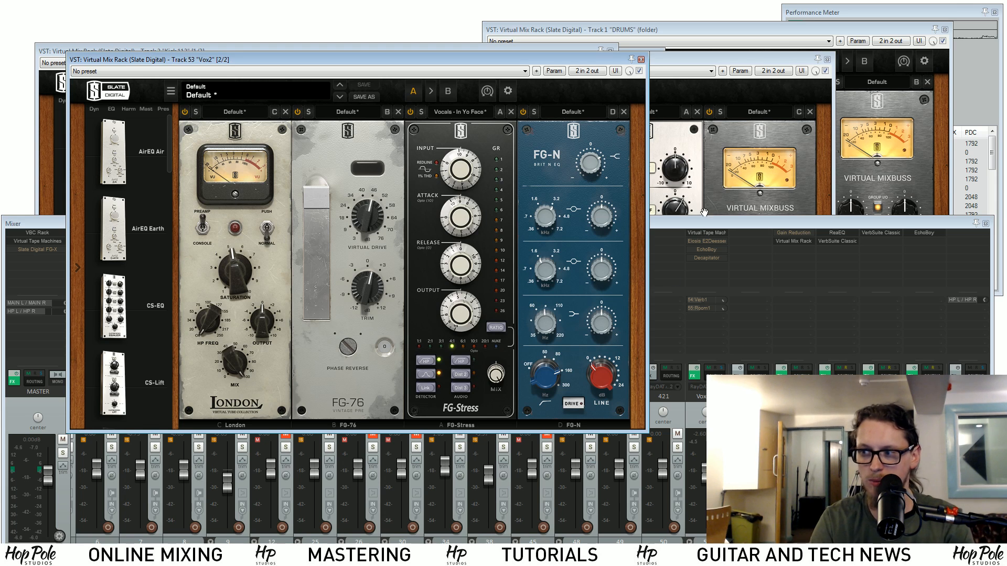
click(691, 225)
click(703, 234)
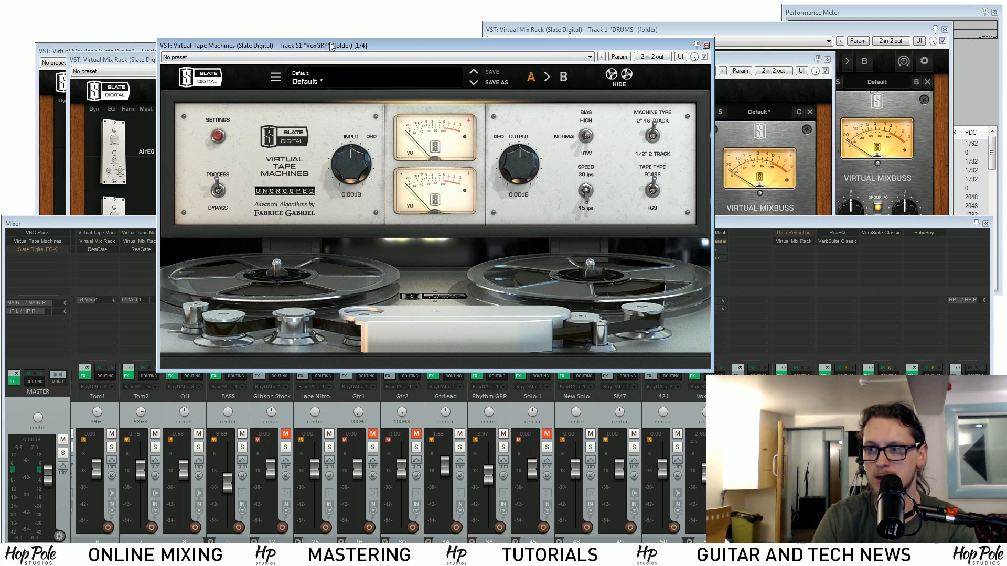
drag(330, 46, 464, 48)
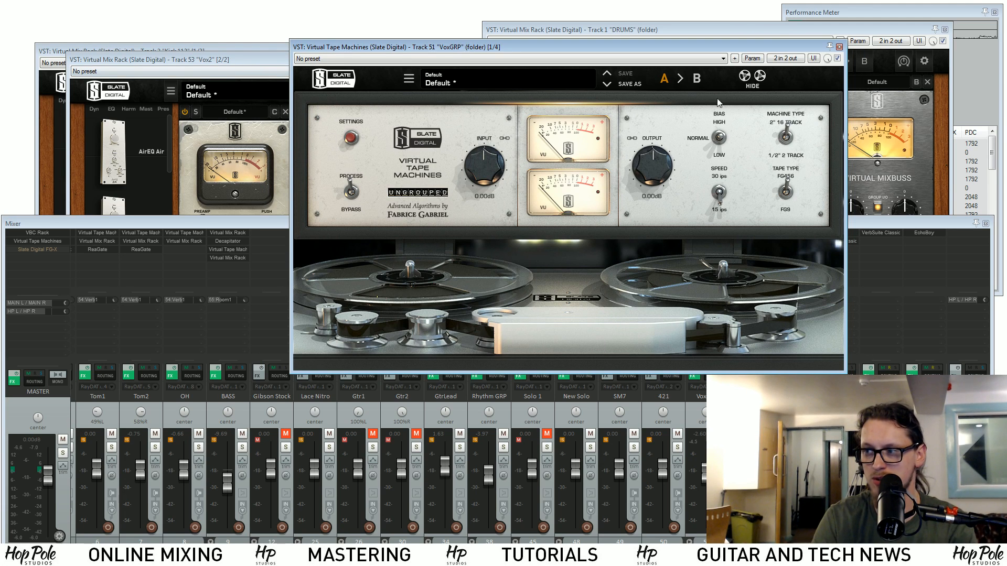
click(839, 46)
Reposition the Vox2 rack window and turn on the FG-Stress detector's high-pass filter for the vocal
drag(426, 55, 433, 61)
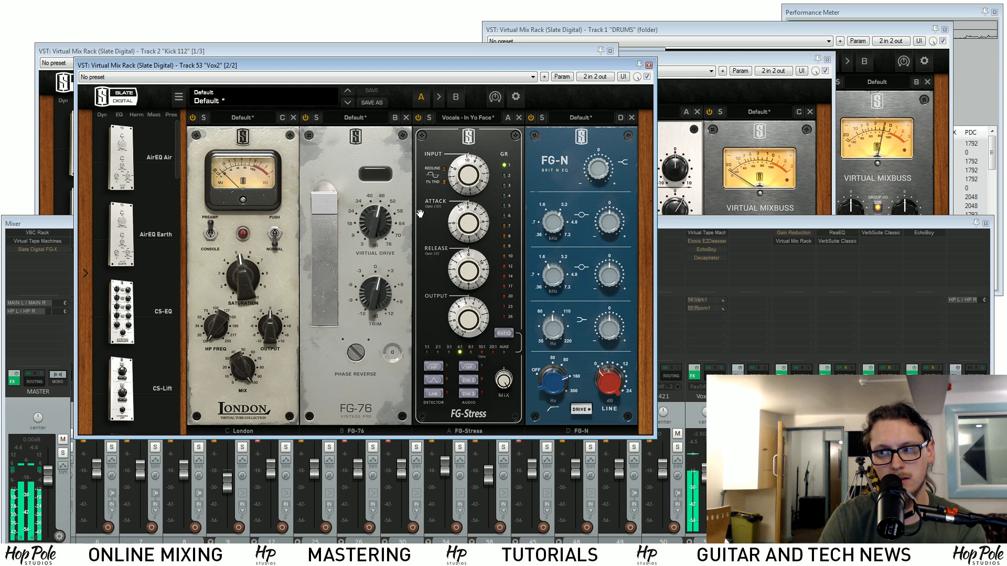
click(434, 366)
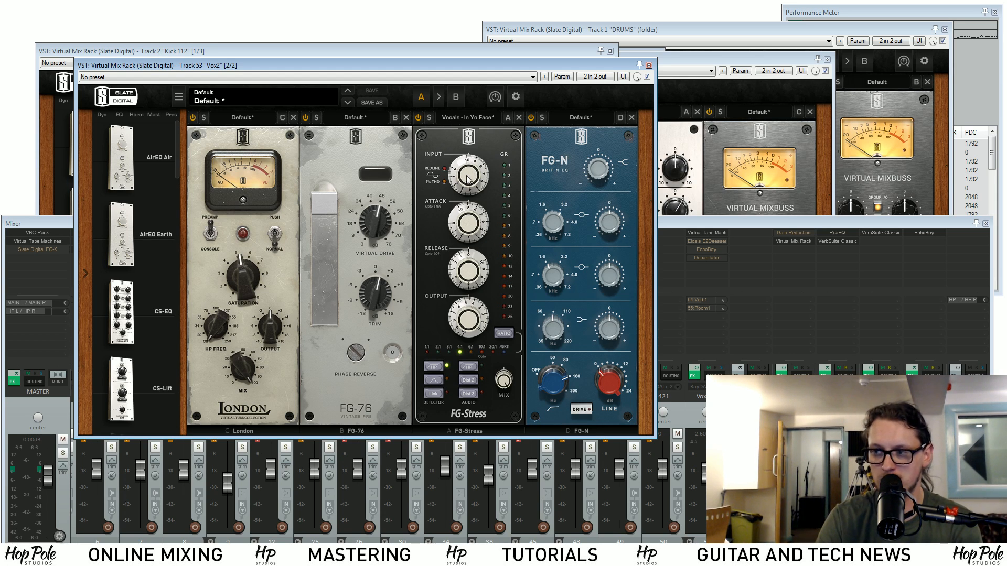
Compare the vocal with the FG-Stress detector's band emphasis on and off, leaving the band emphasis on
click(433, 379)
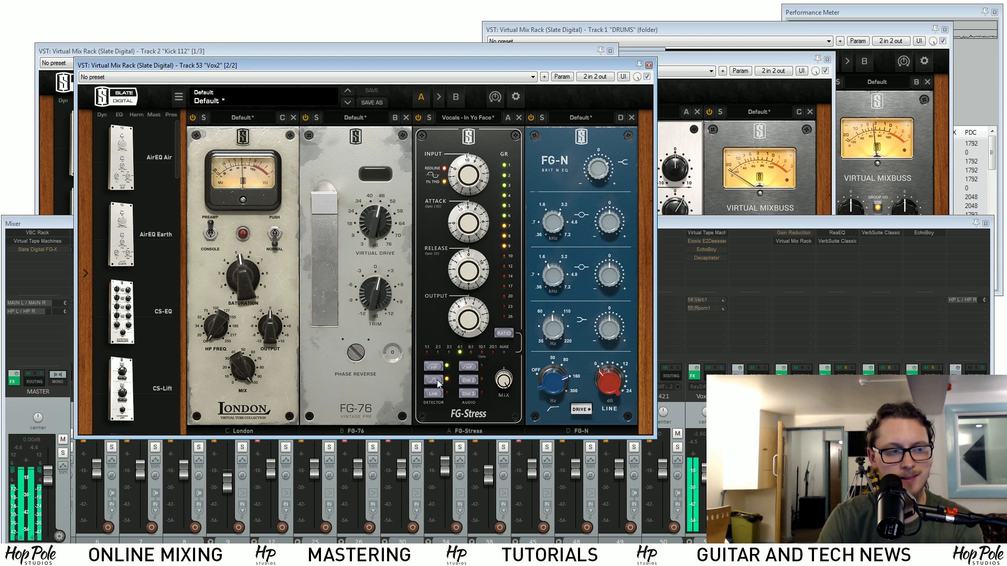
click(436, 382)
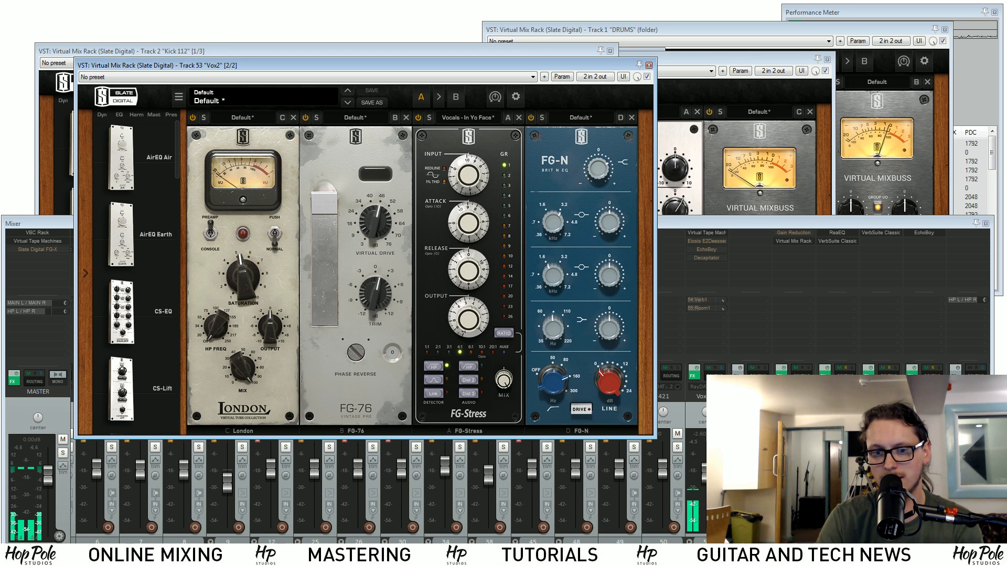
click(433, 380)
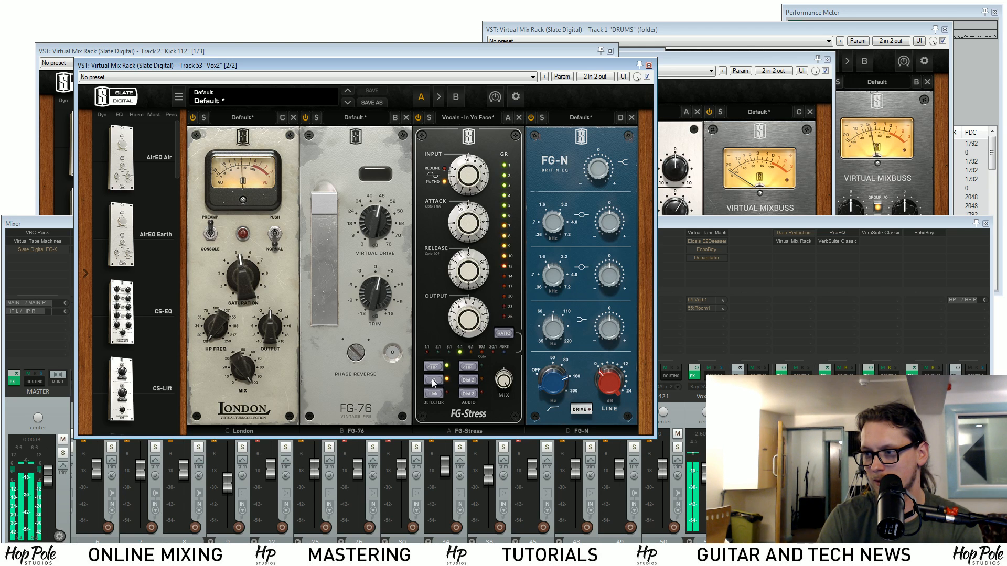
key(space)
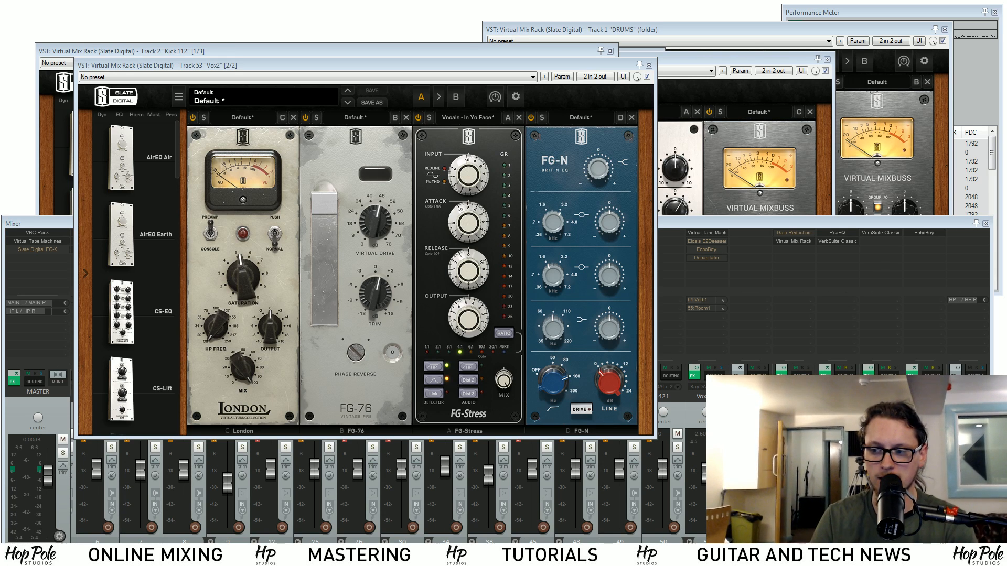
click(432, 380)
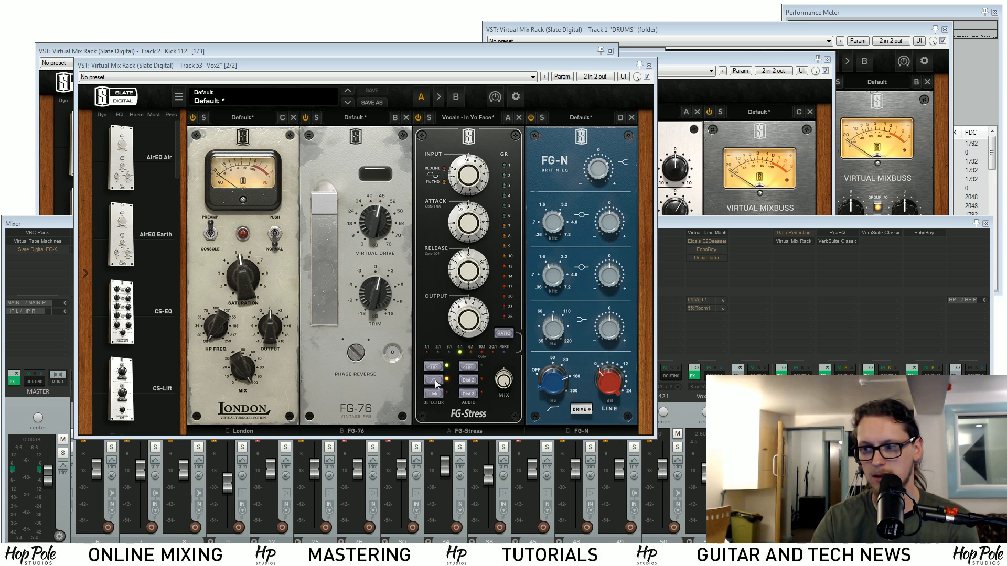
Audition the FG-Stress Dist 3 and Dist 2 audio modes on the playing vocal, finishing with Dist 2 on
click(469, 395)
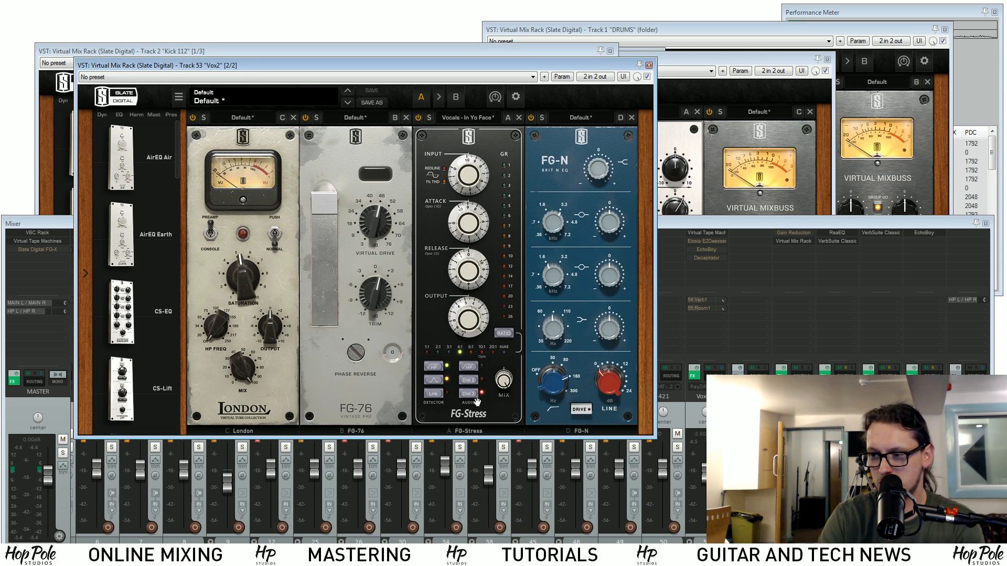
key(space)
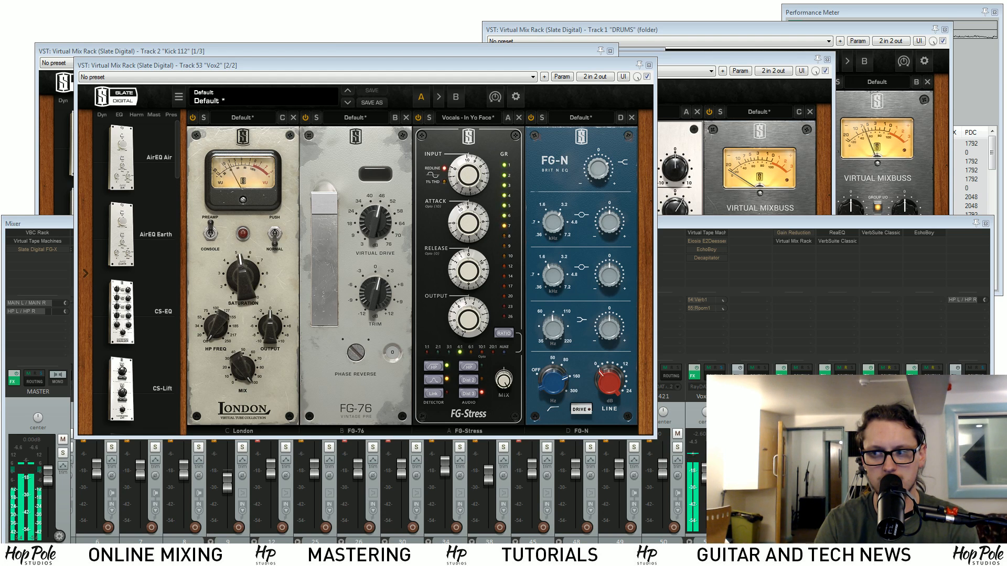
key(space)
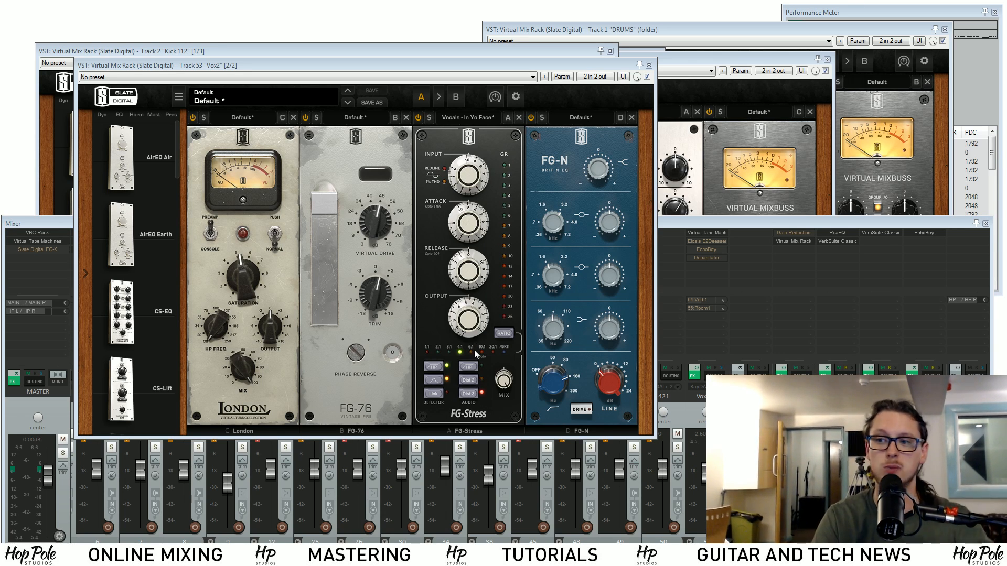
click(469, 381)
key(space)
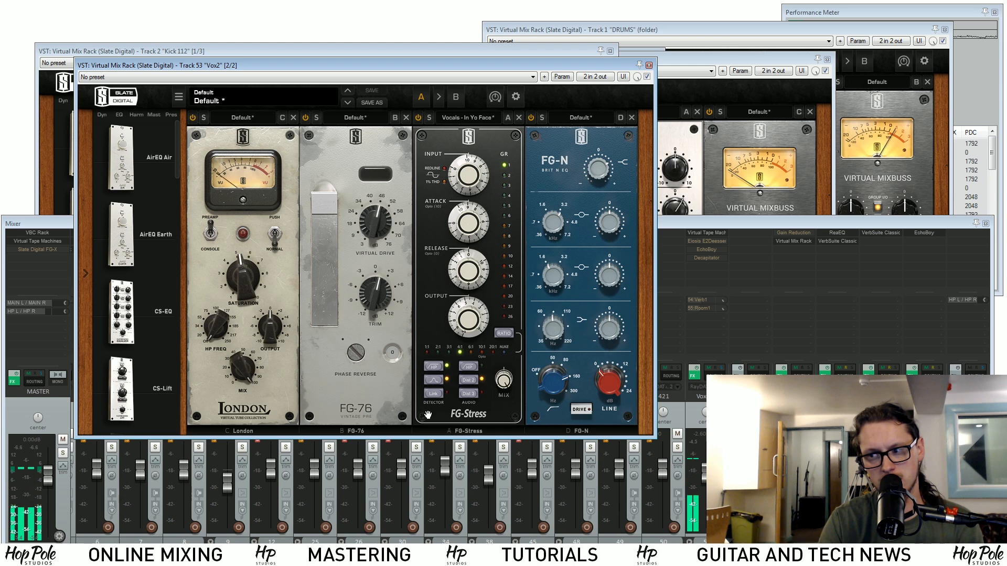
key(space)
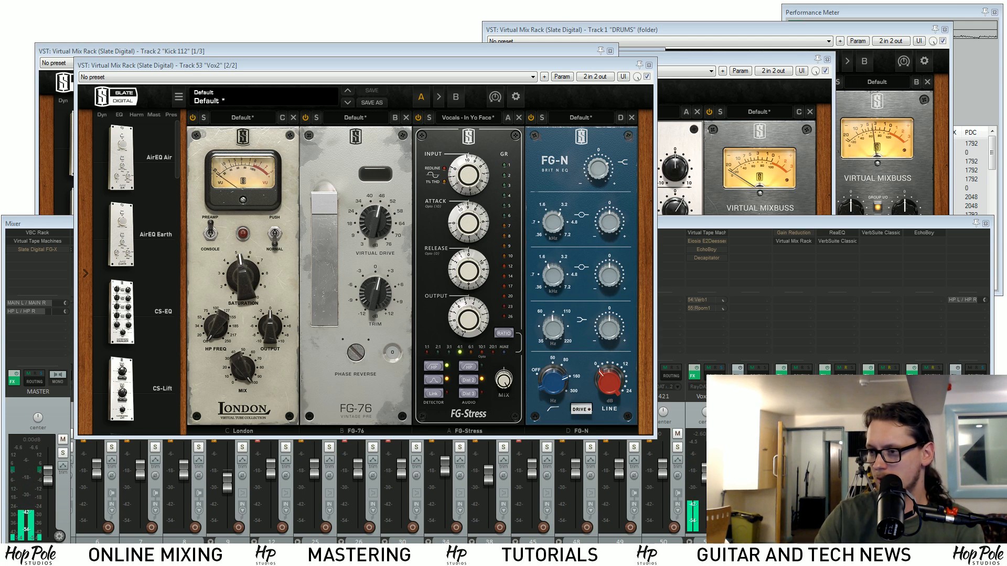
click(471, 379)
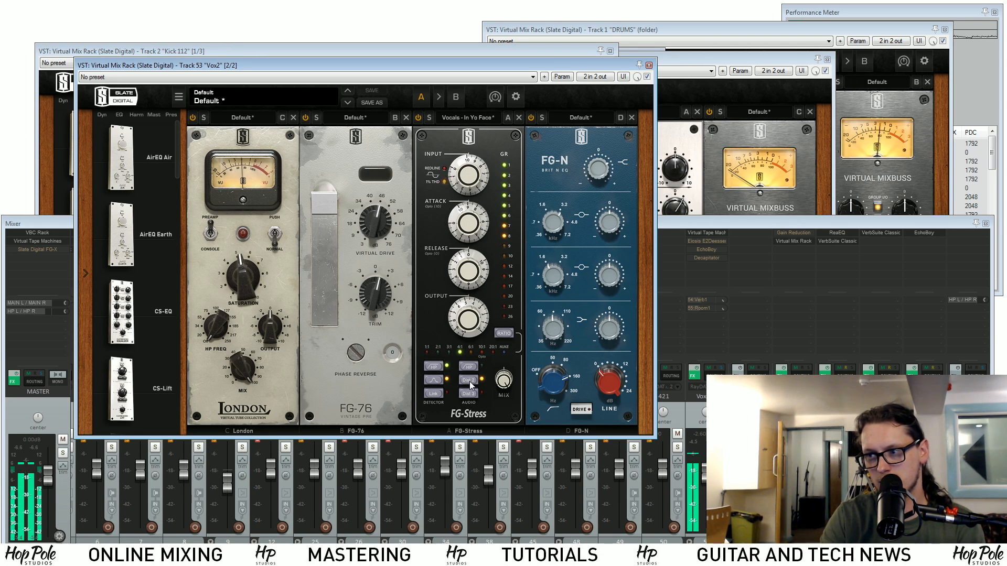
key(space)
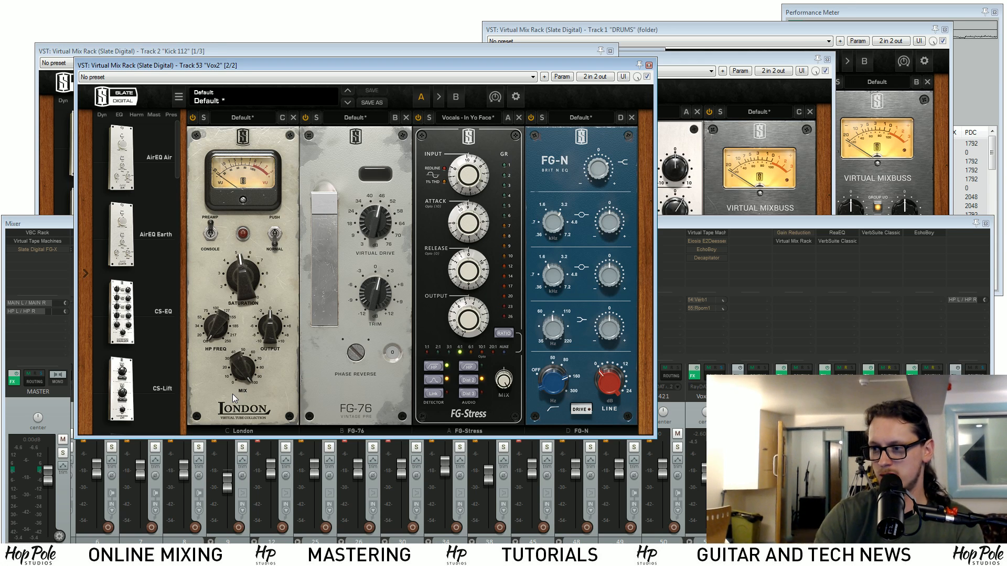
Try the FG-Stress 6:1 ratio on the playing vocal, then return the ratio to 4:1
click(471, 352)
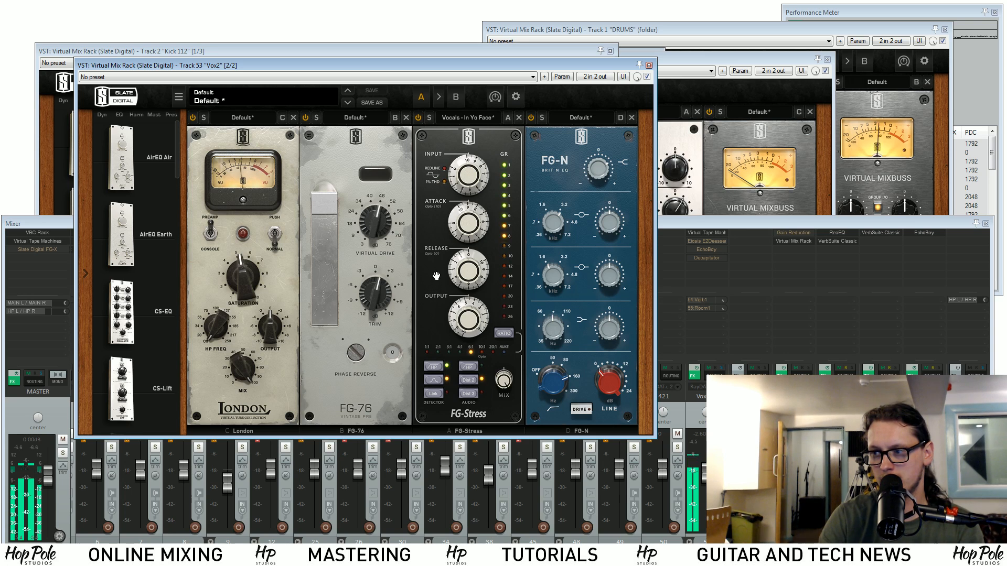
key(space)
key(space)
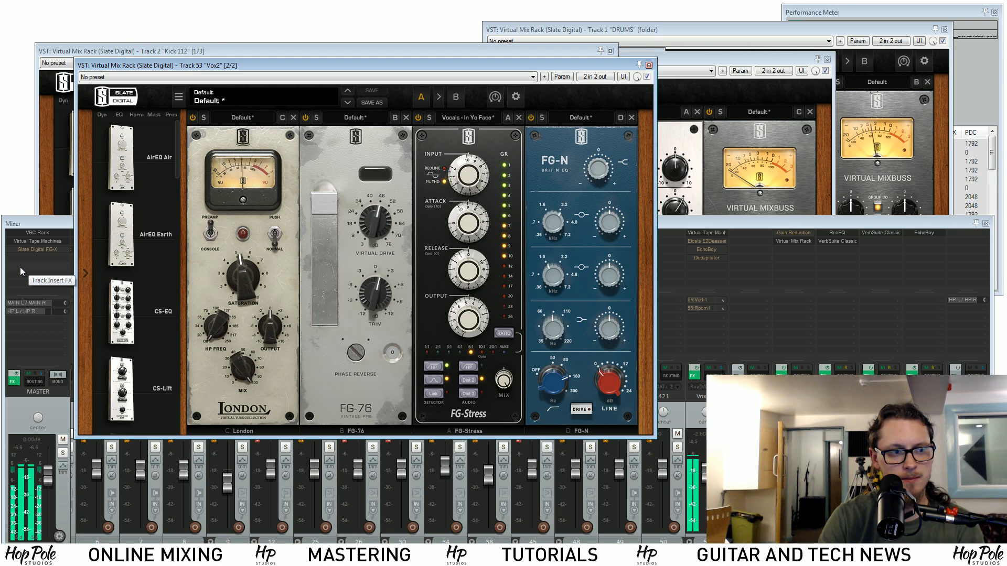
key(space)
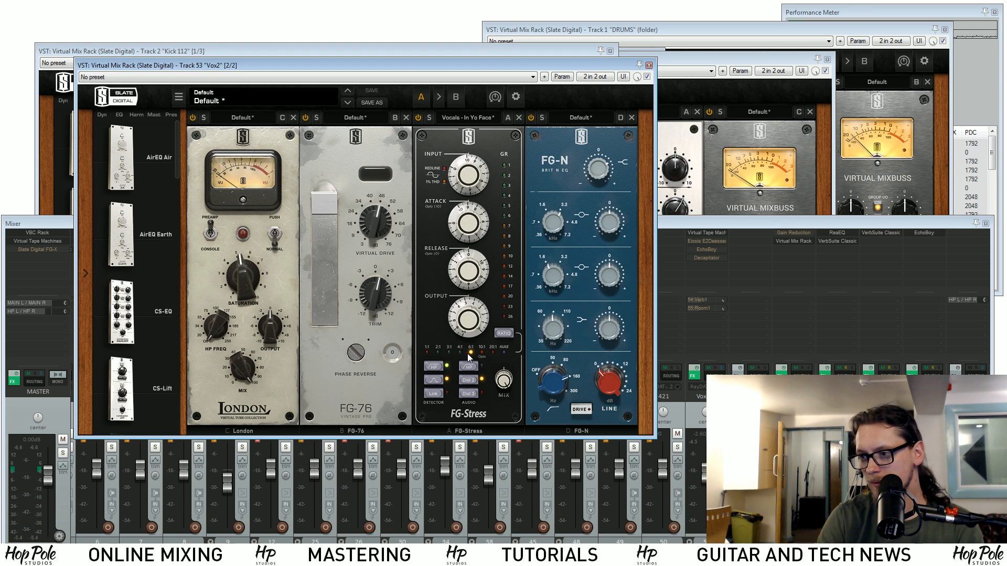
click(460, 351)
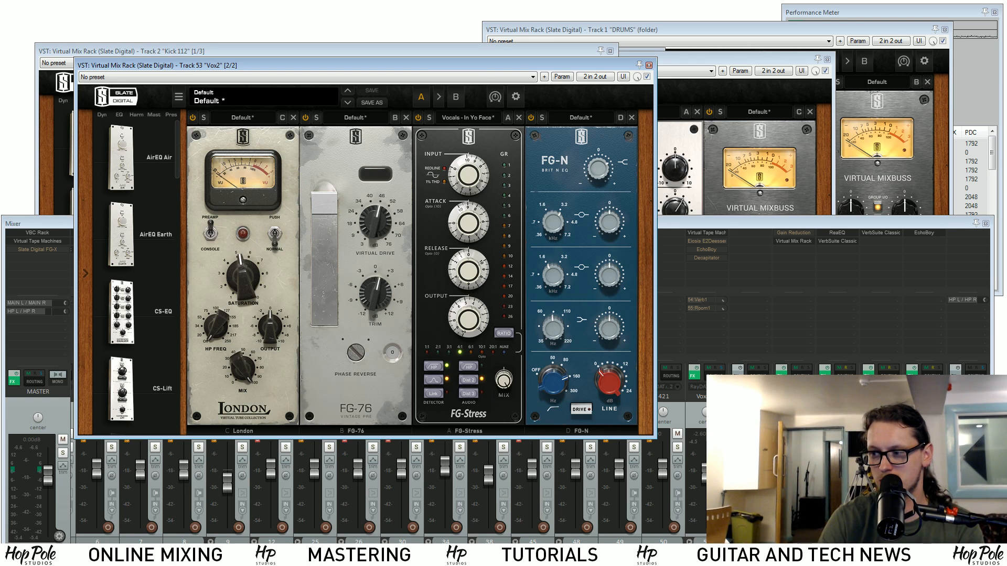
Unsolo the vocal track in the mixer and play the vocal within the full mix
click(808, 447)
key(space)
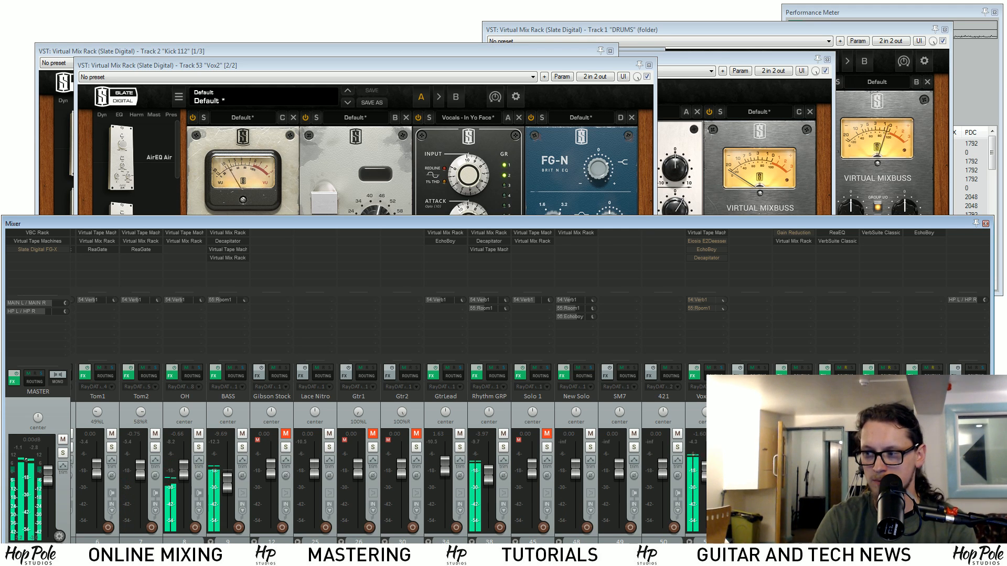
key(space)
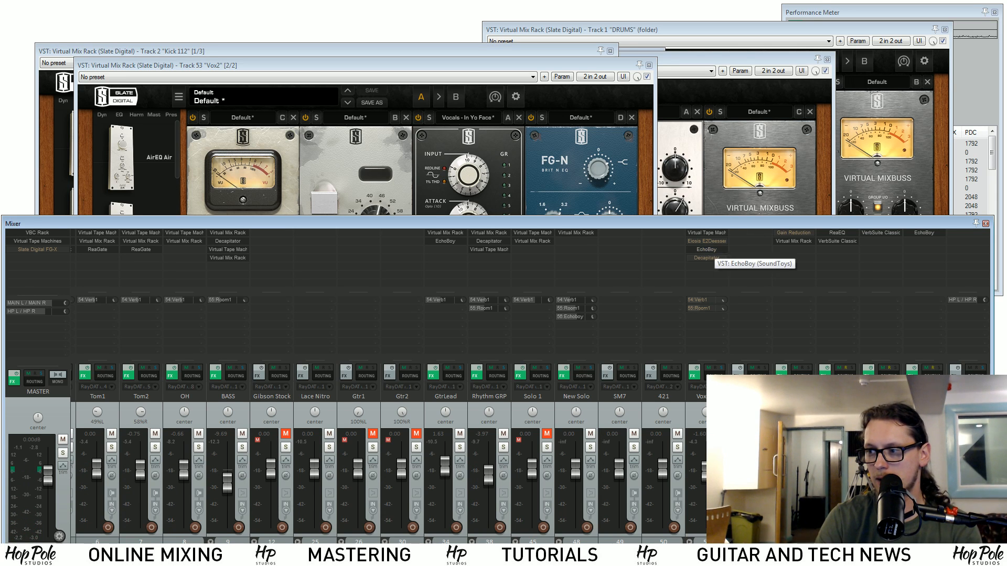
Open EchoBoy on the VoxGRP folder and show its Tweak controls
click(702, 250)
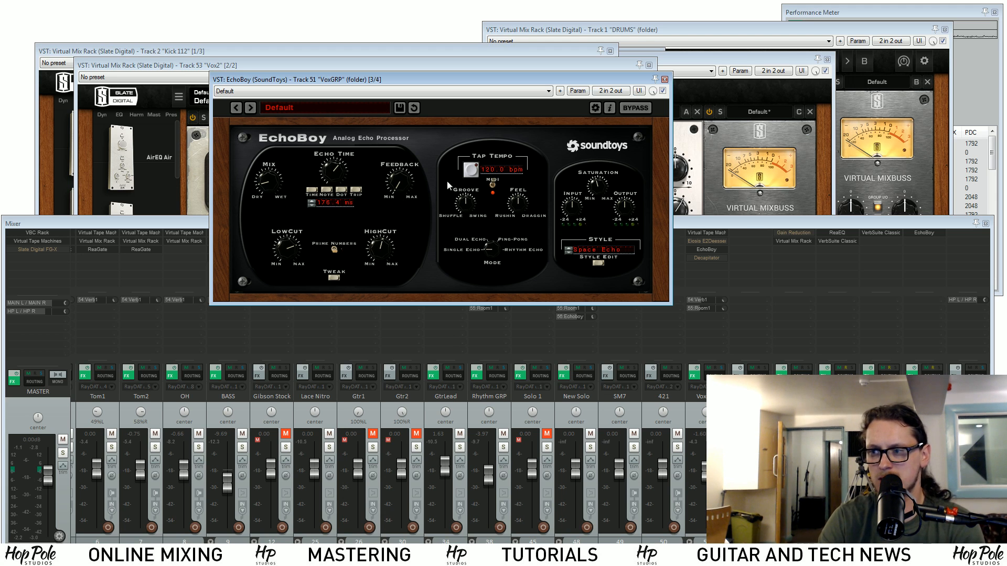
click(333, 279)
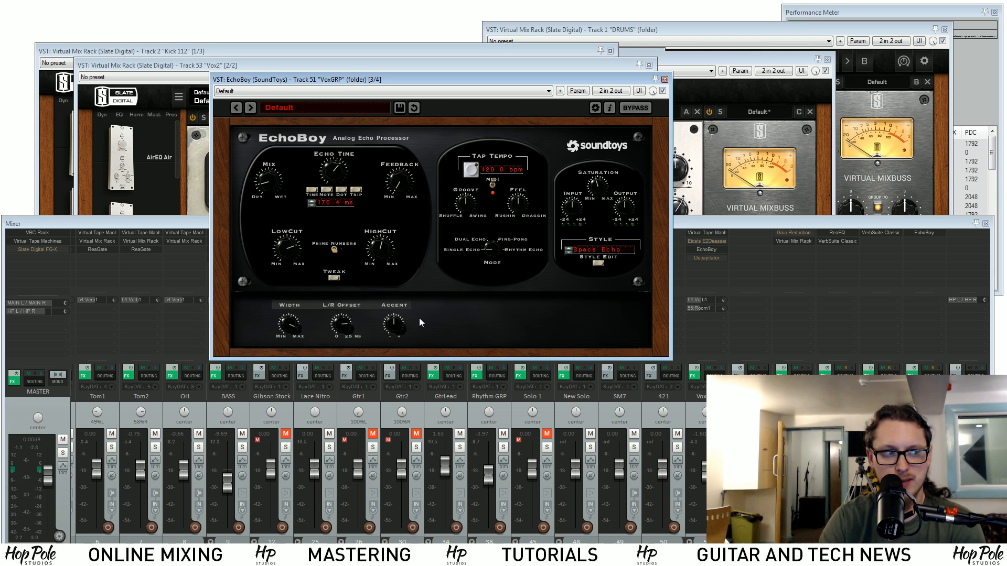
Play the soloed vocal with the VoxGRP Verb1 and Room1 sends muted, then play the full mix with both sends active
click(711, 318)
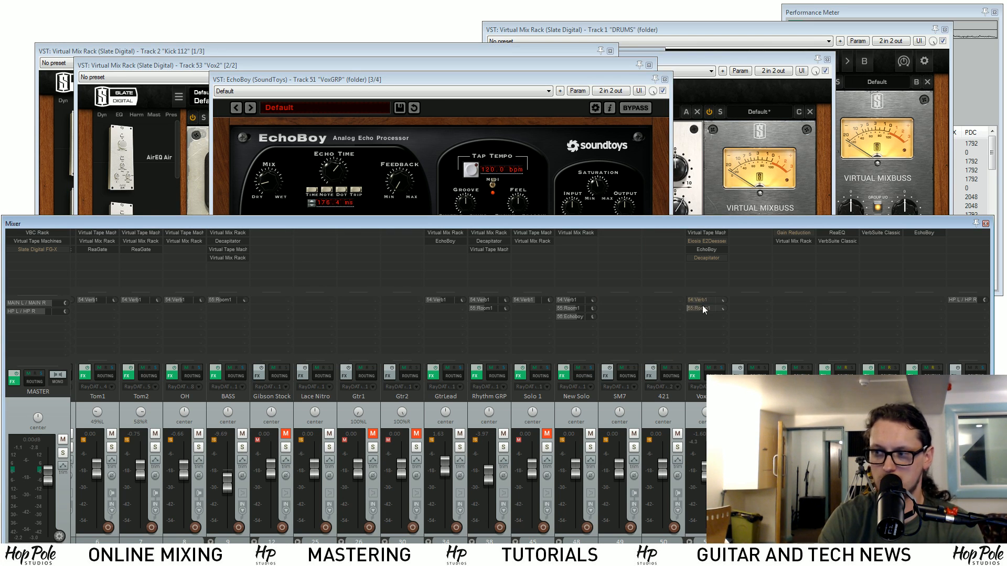
key(space)
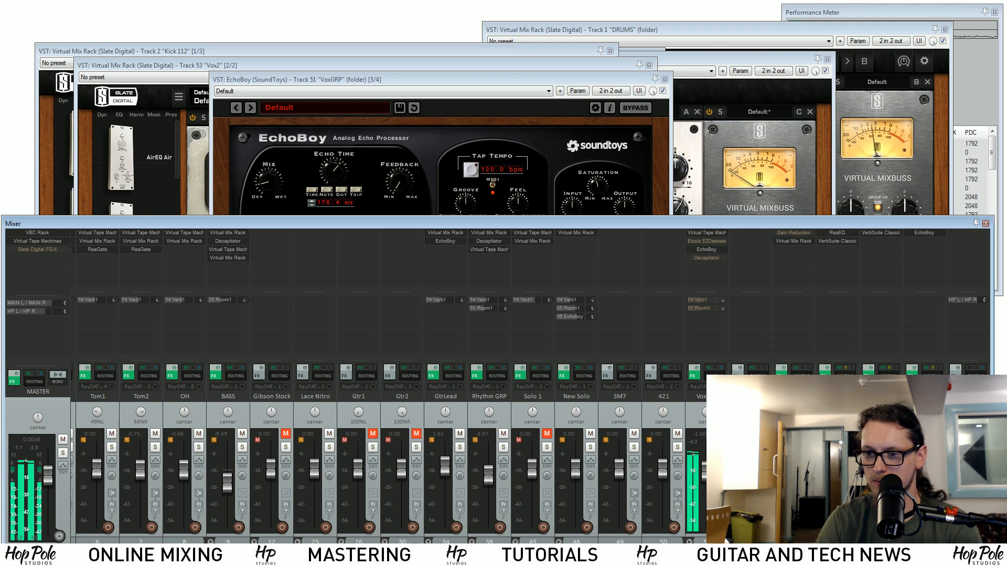
key(space)
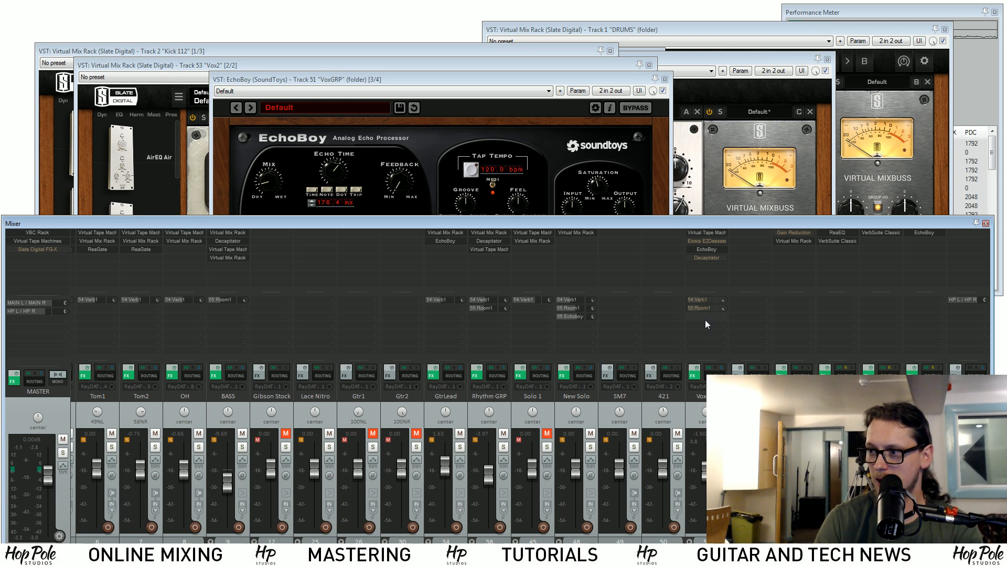
key(space)
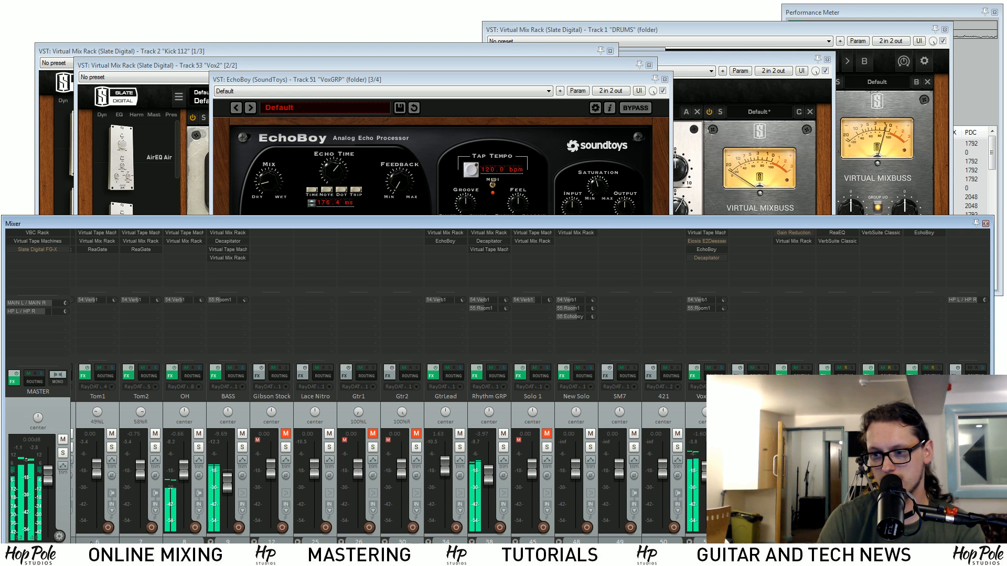
Solo the DRUMS folder, open the Kick 112 Virtual Mix Rack, and set its FG-Stress output to 4.40
scroll(529, 388, left, 5)
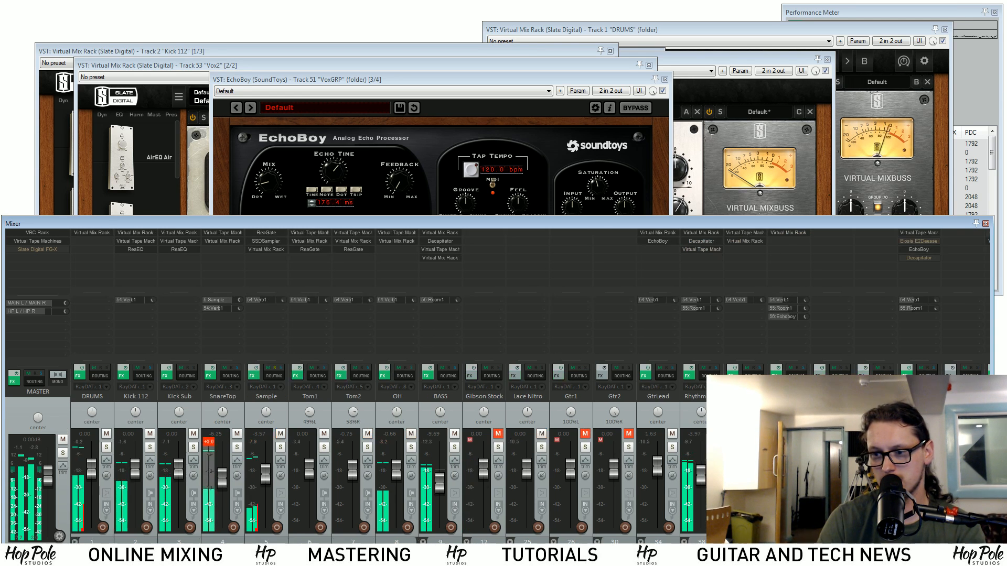
click(106, 447)
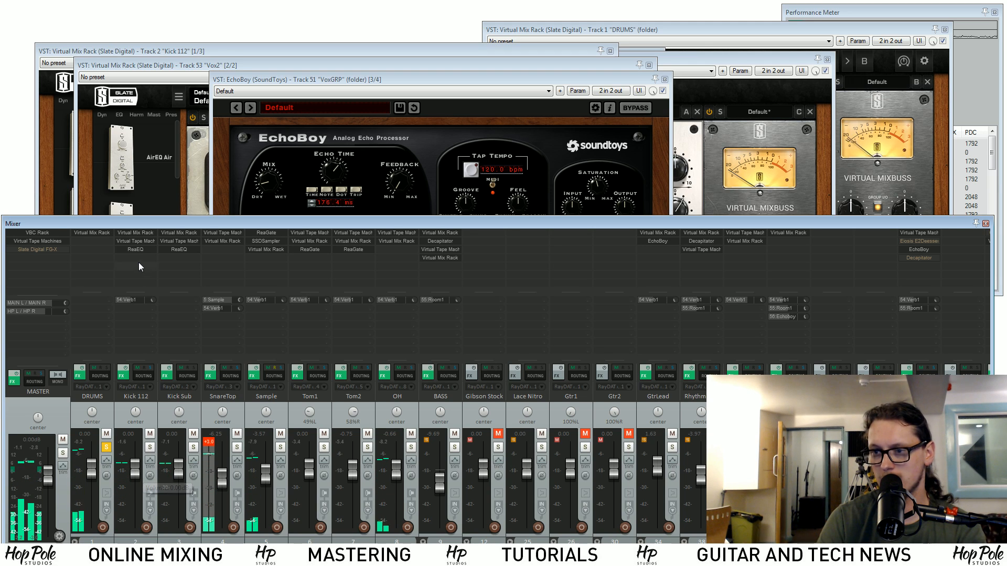
click(134, 233)
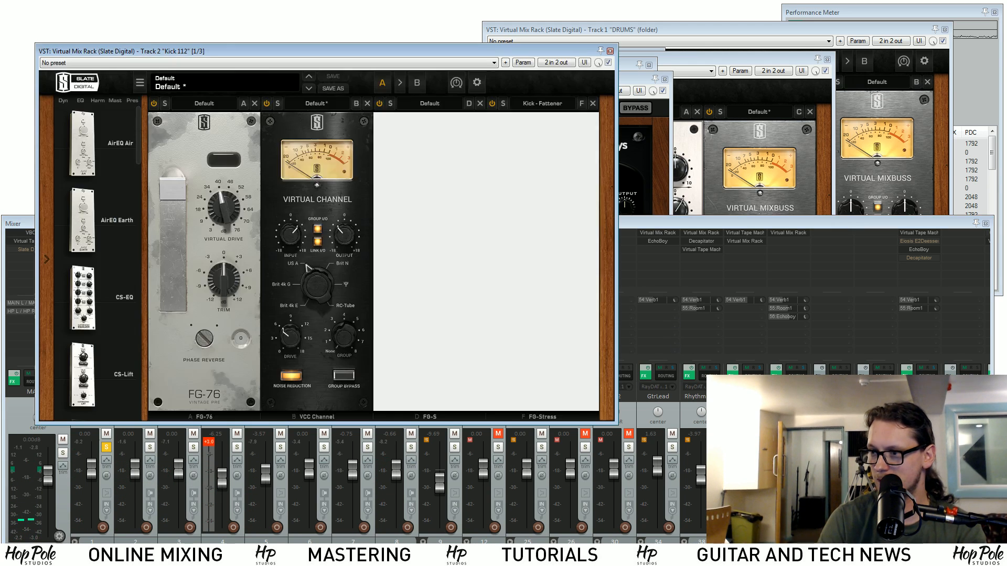
drag(545, 311, 544, 307)
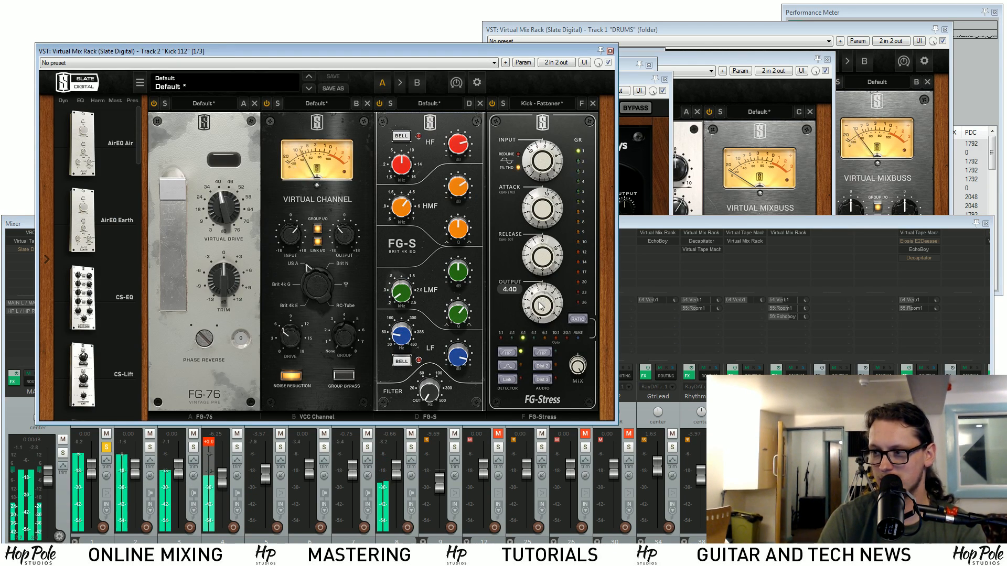
Unsolo the DRUMS folder and set the Kick 112 FG-Stress output to 4.20 in the full mix
click(106, 448)
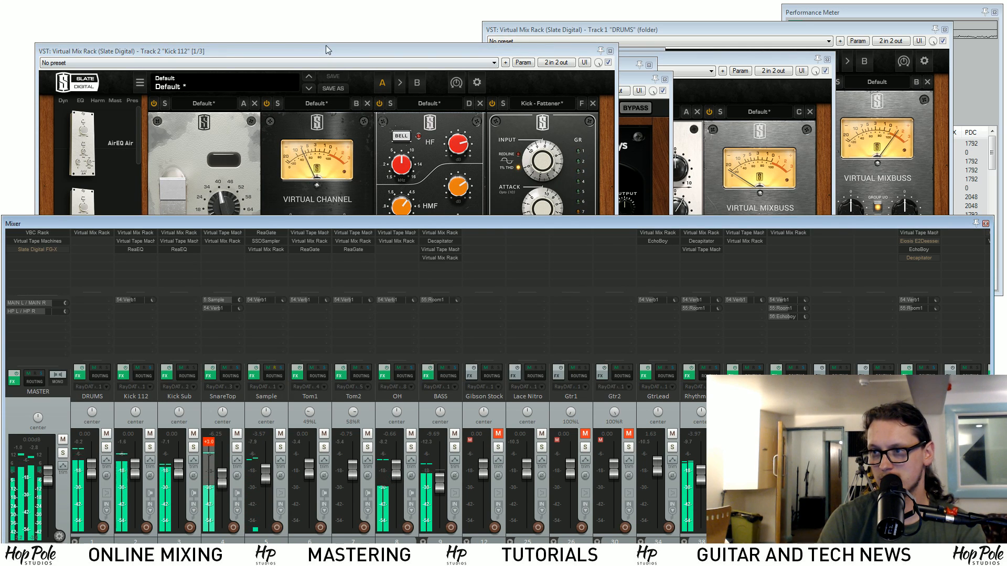
drag(326, 50, 327, 46)
drag(550, 304, 550, 305)
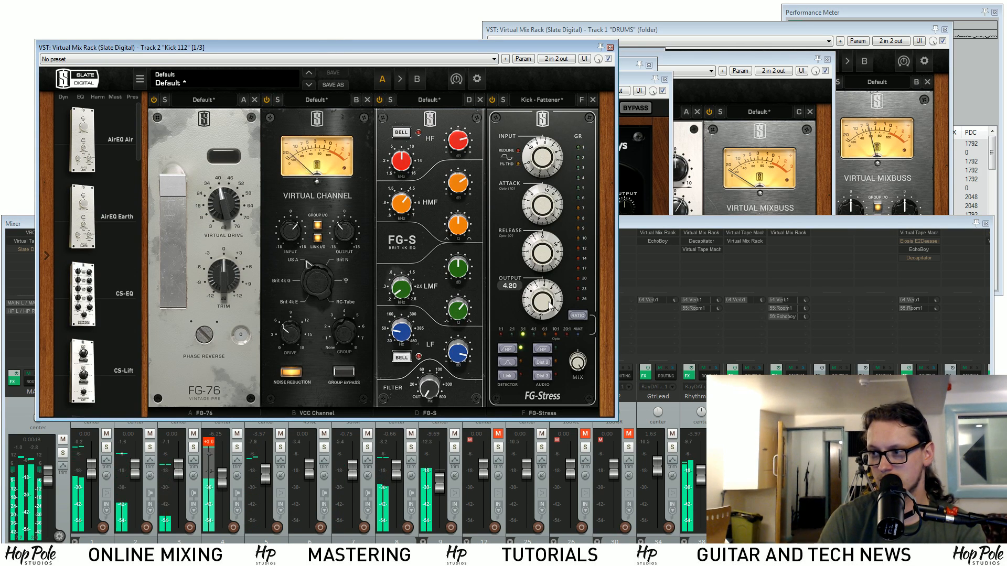
Solo SnareTop, open its Virtual Mix Rack, and position the rack above the mixer while auditioning the snare
click(237, 447)
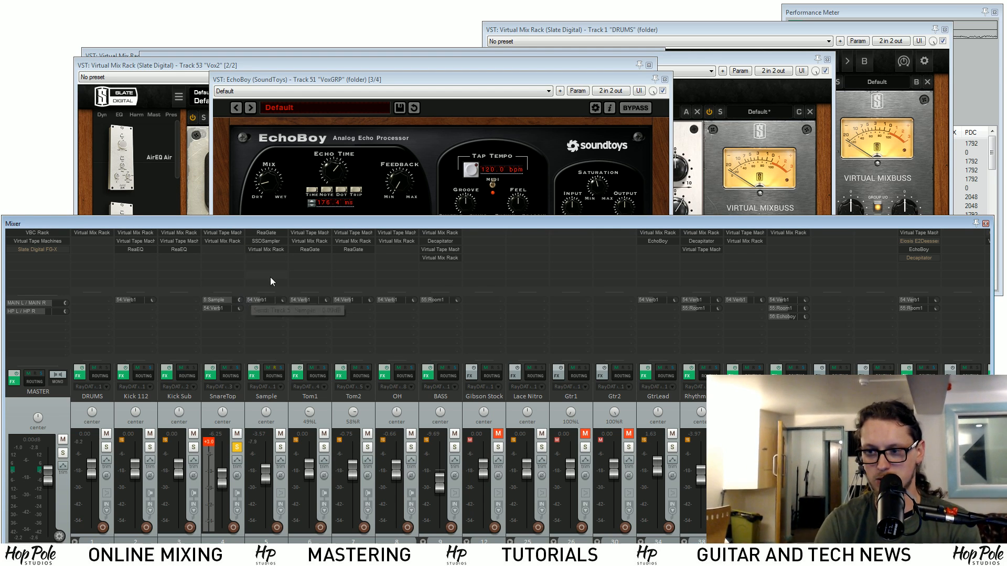
click(222, 240)
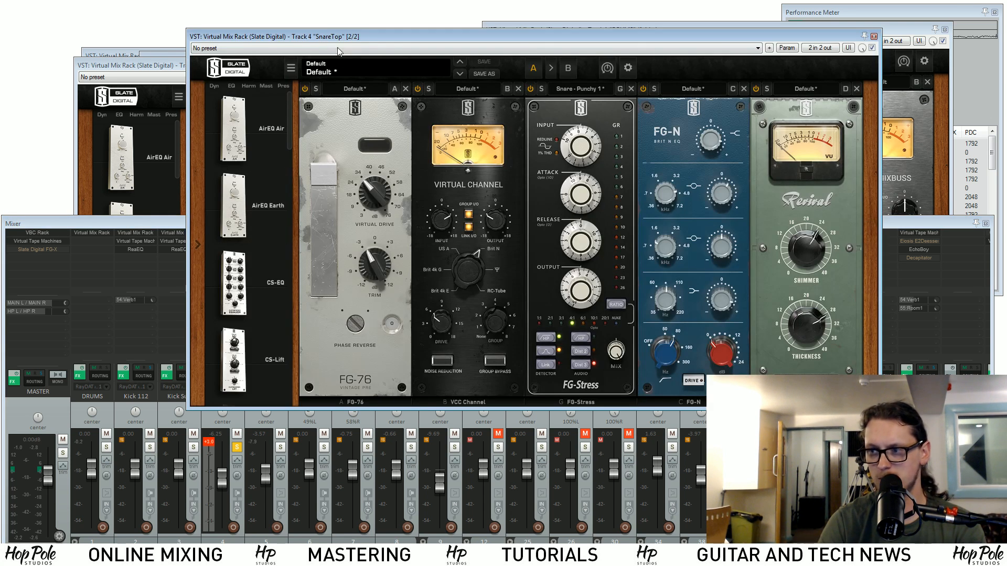
drag(376, 41, 244, 58)
key(space)
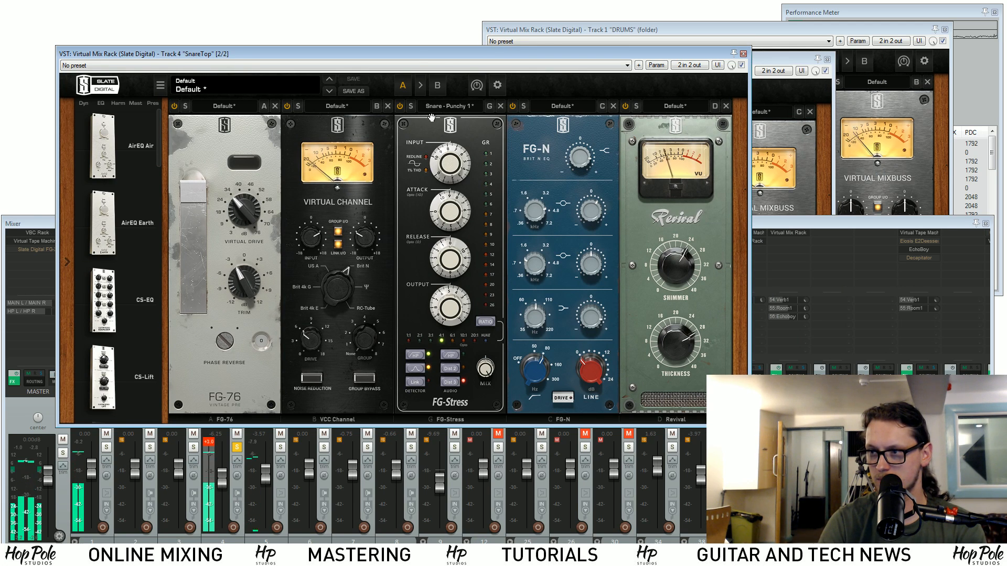
drag(414, 55, 404, 55)
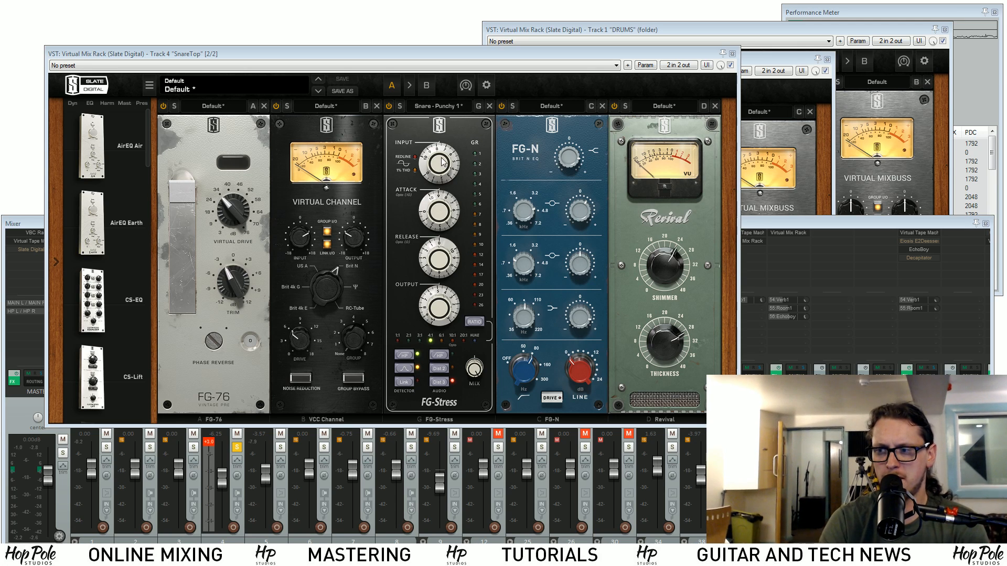
mouse_move(427, 162)
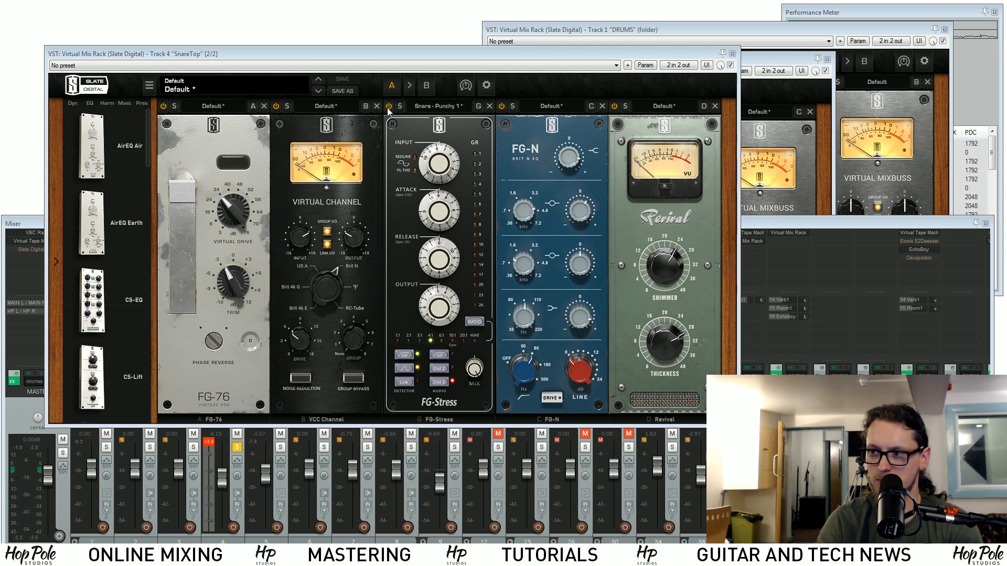
Play the soloed SnareTop and compare it with the rack's FG-Stress module bypassed and active
key(space)
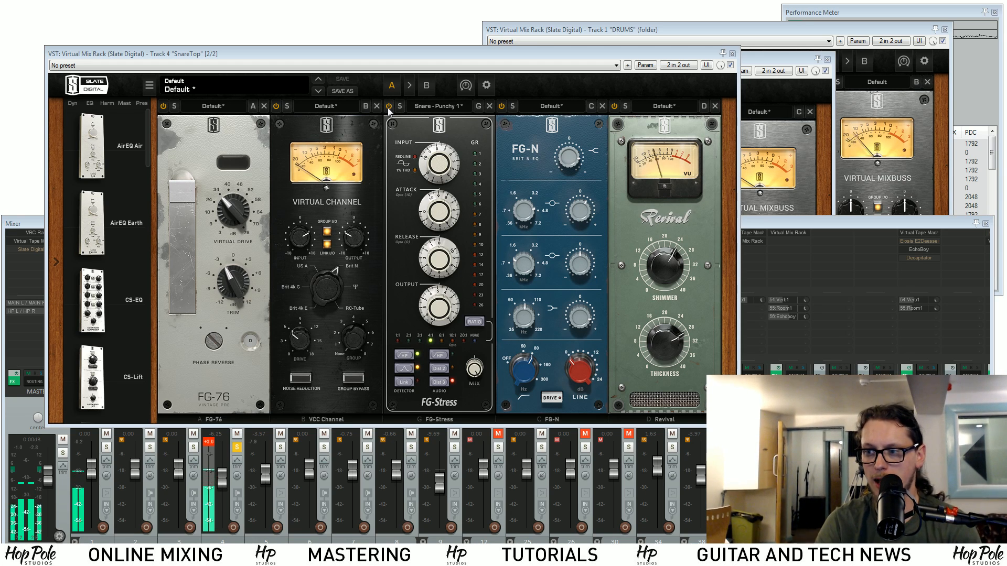
click(388, 108)
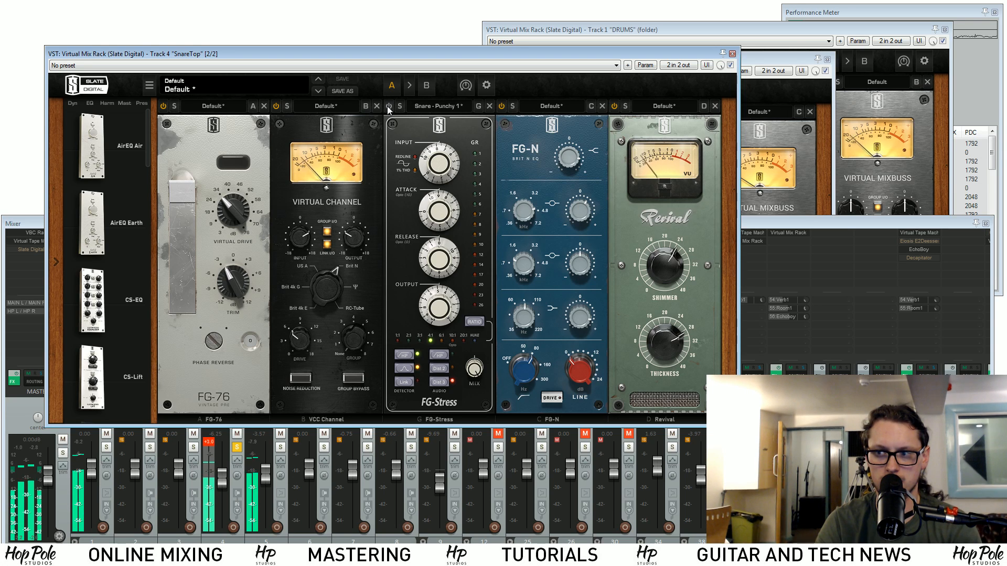
click(388, 106)
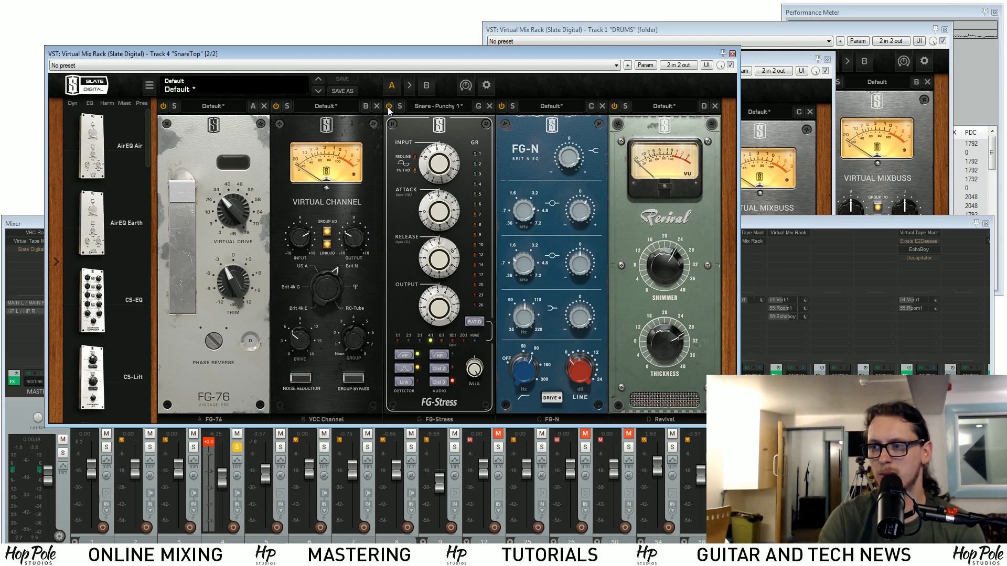
Solo the DRUMS folder instead of SnareTop and audition the drums with the snare's FG-Stress bypassed and active
click(35, 216)
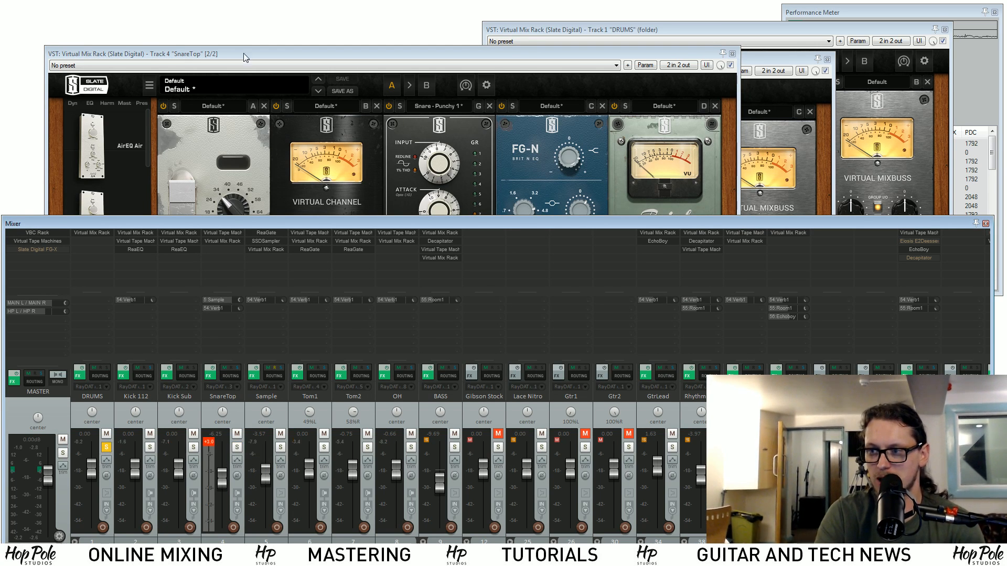
click(260, 58)
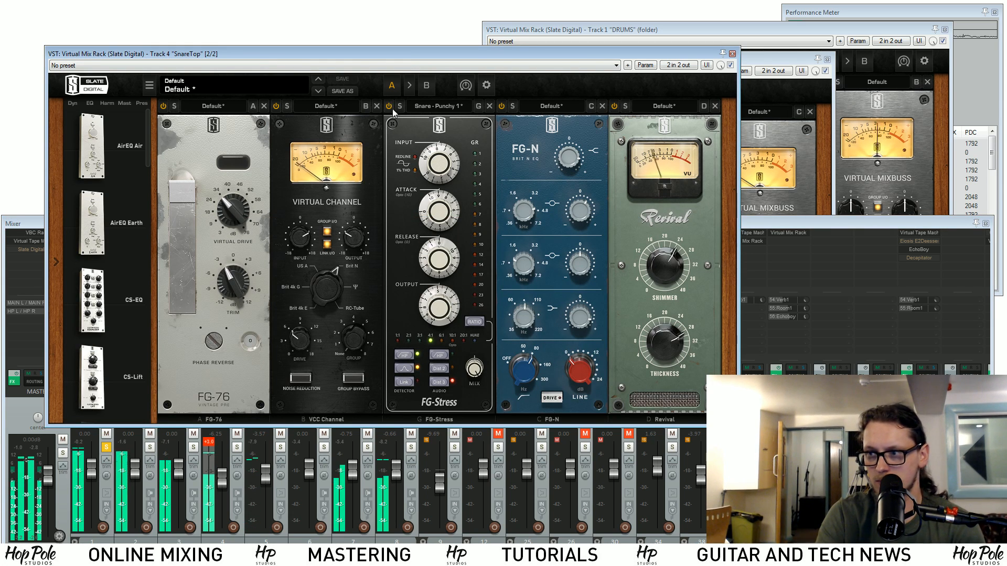
click(389, 106)
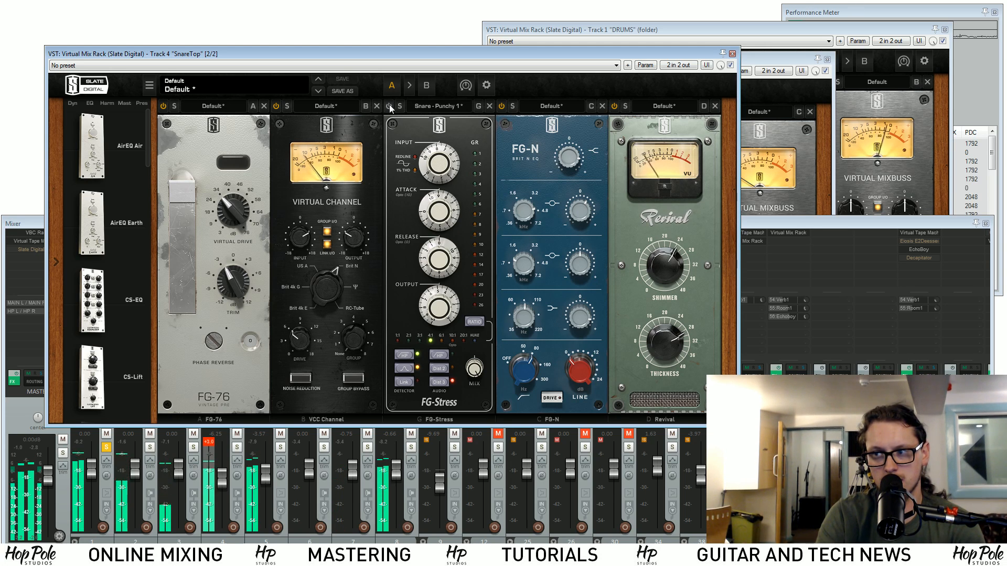
click(389, 105)
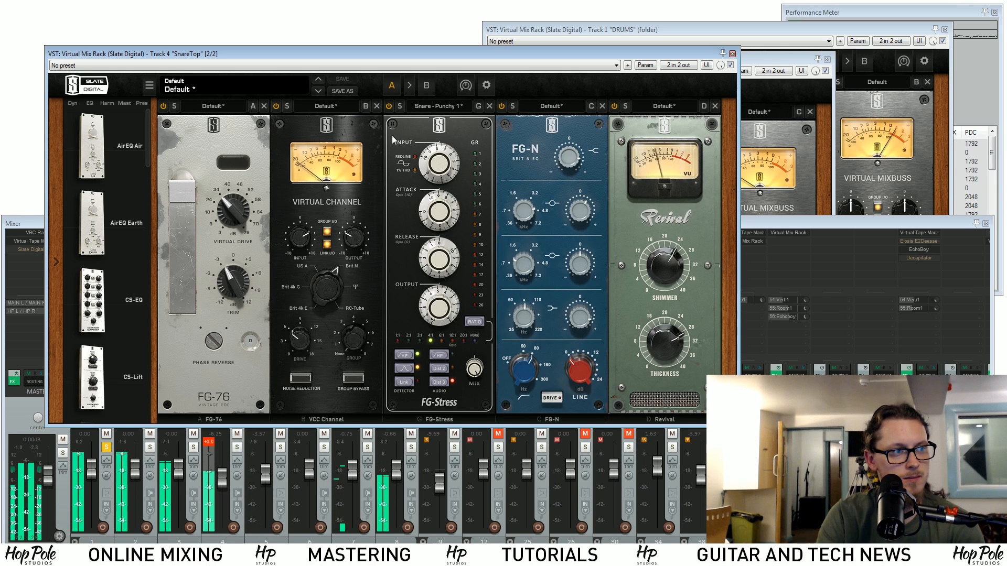
key(space)
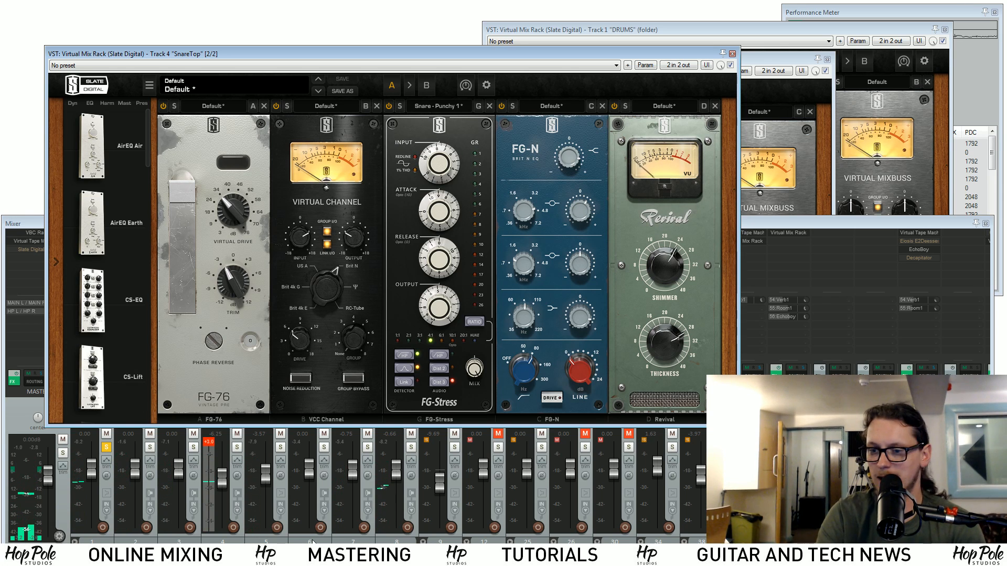
Open the DRUMS folder's Virtual Mix Rack and place it above the mixer, clear of the channel faders
mouse_move(367, 548)
mouse_down()
mouse_move(378, 548)
mouse_move(367, 548)
mouse_up()
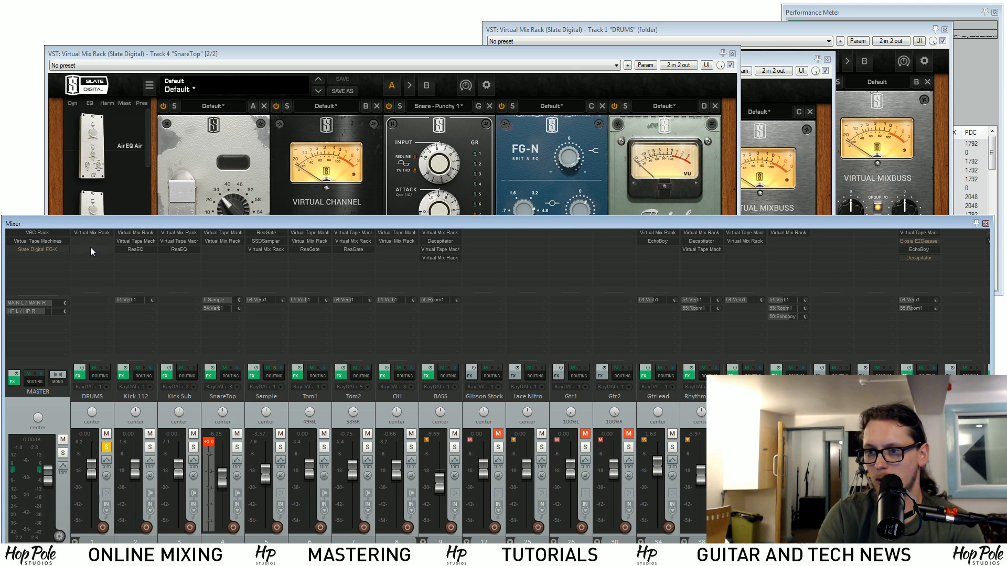
click(89, 234)
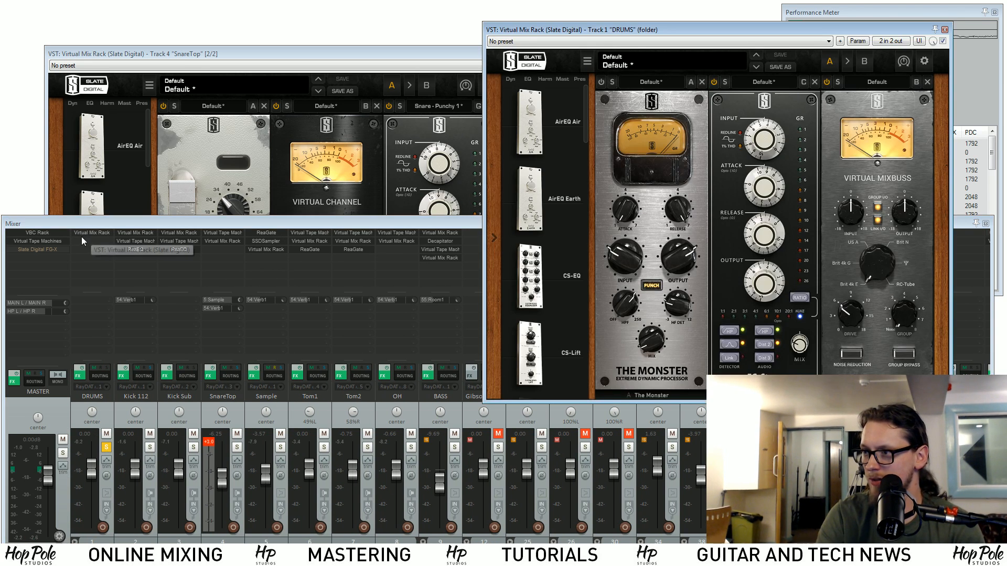
drag(637, 26, 212, 34)
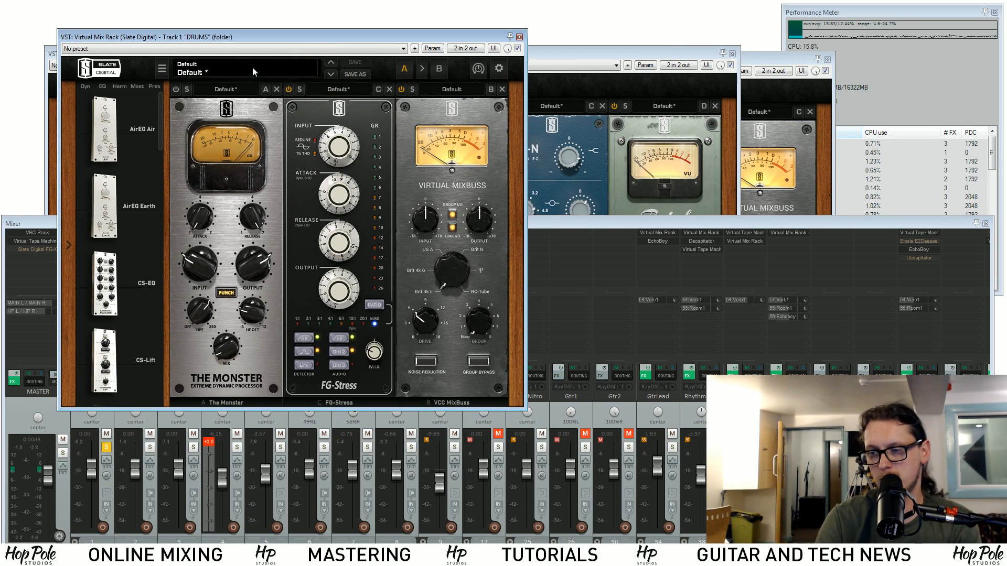
Audition the soloed drums with The Monster off and on in the DRUMS rack, leaving the module bypassed
click(175, 90)
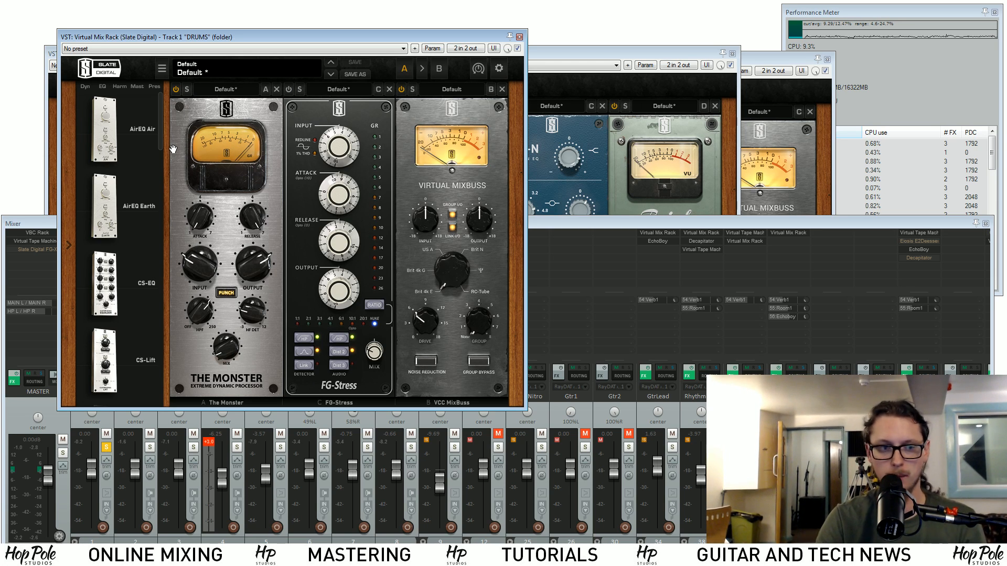
click(175, 90)
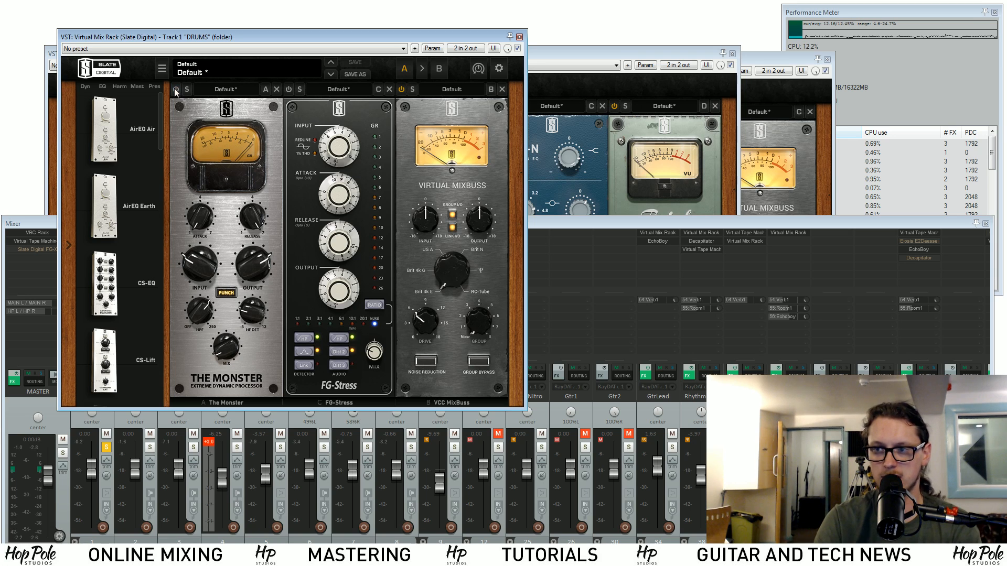
key(space)
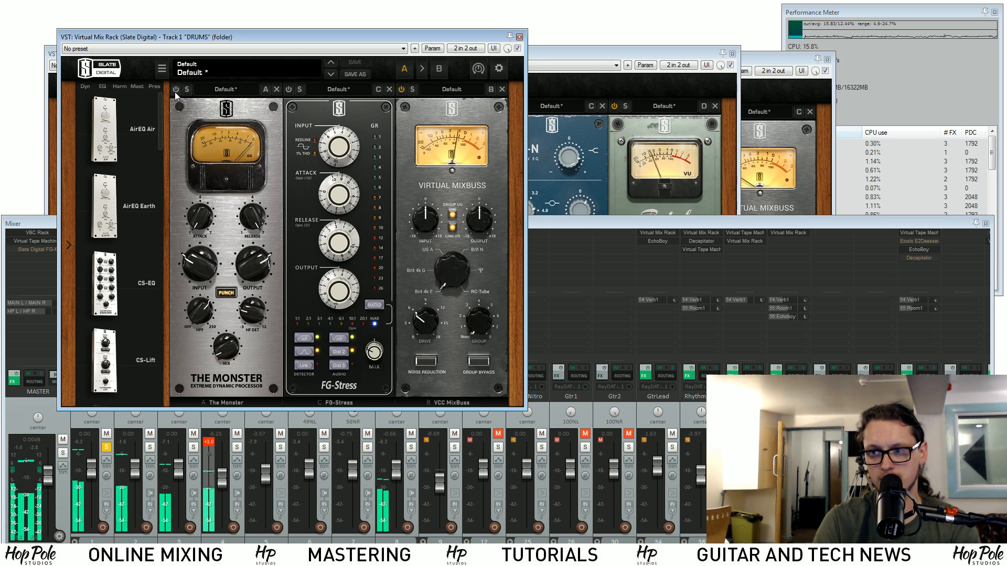
click(174, 90)
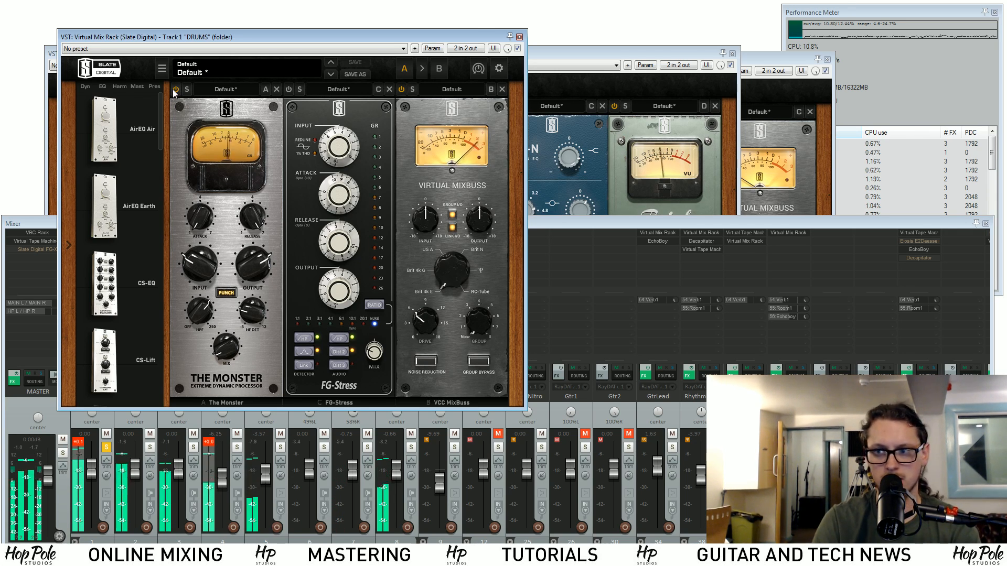
click(174, 89)
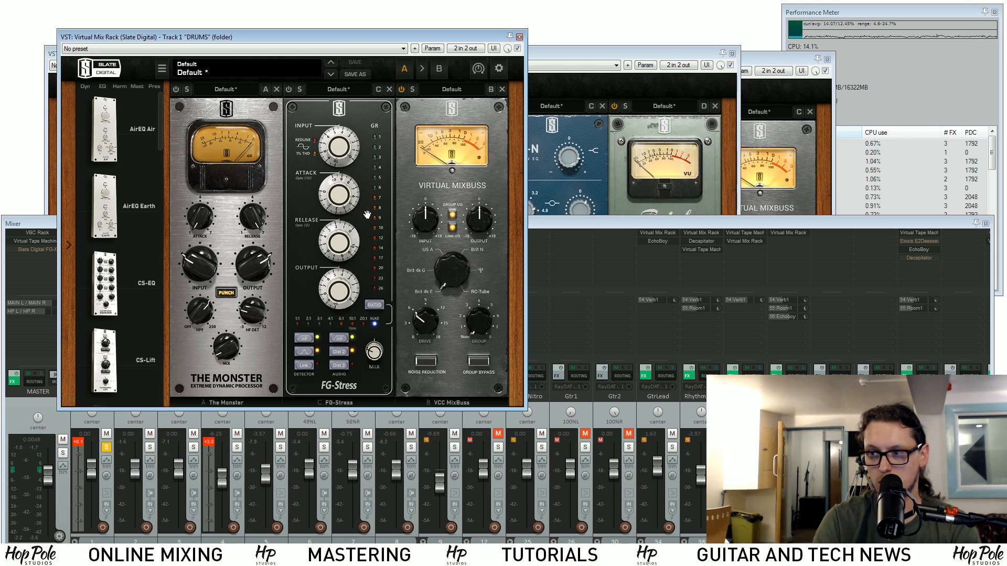
Activate FG-Stress in the DRUMS rack and turn off its audio high-pass filter while playing the drums
click(289, 90)
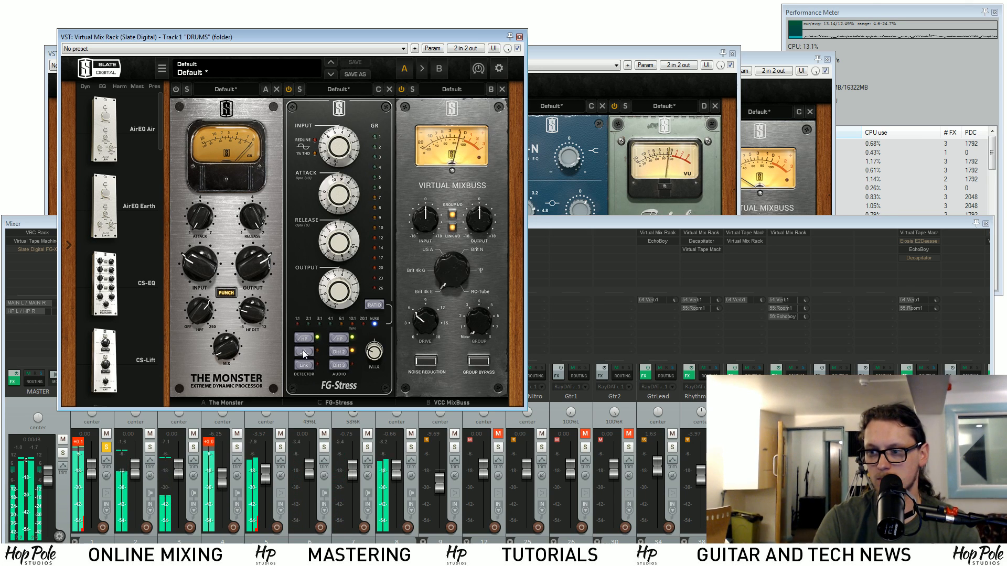
click(338, 338)
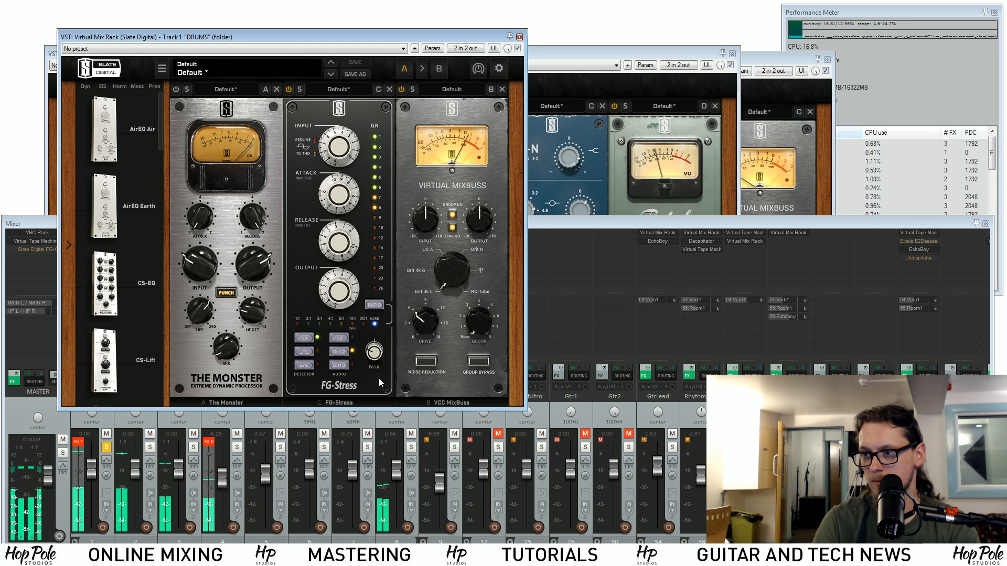
key(space)
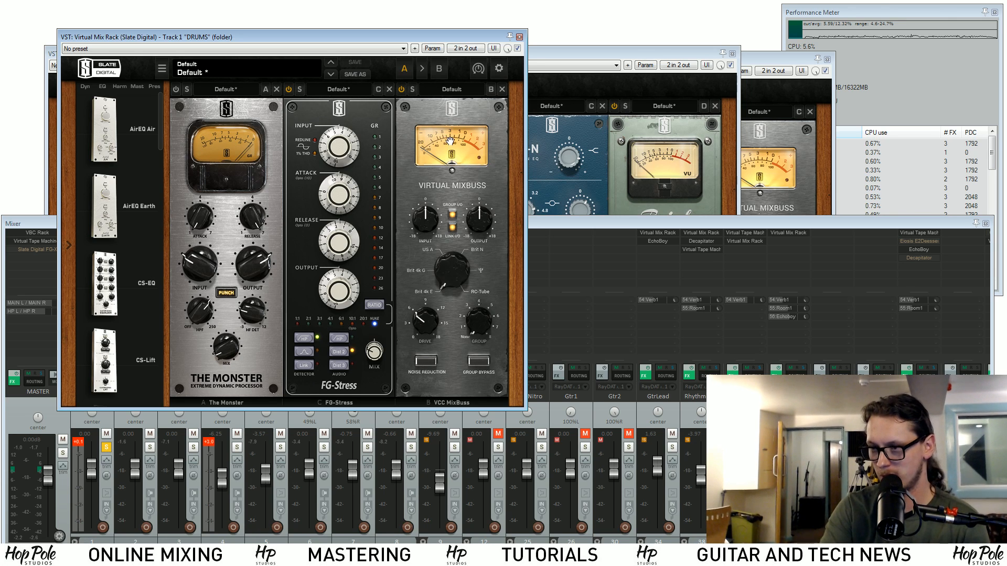
Compare the DRUMS FG-Stress bypassed and active during playback, and set its output to 6.70
click(288, 90)
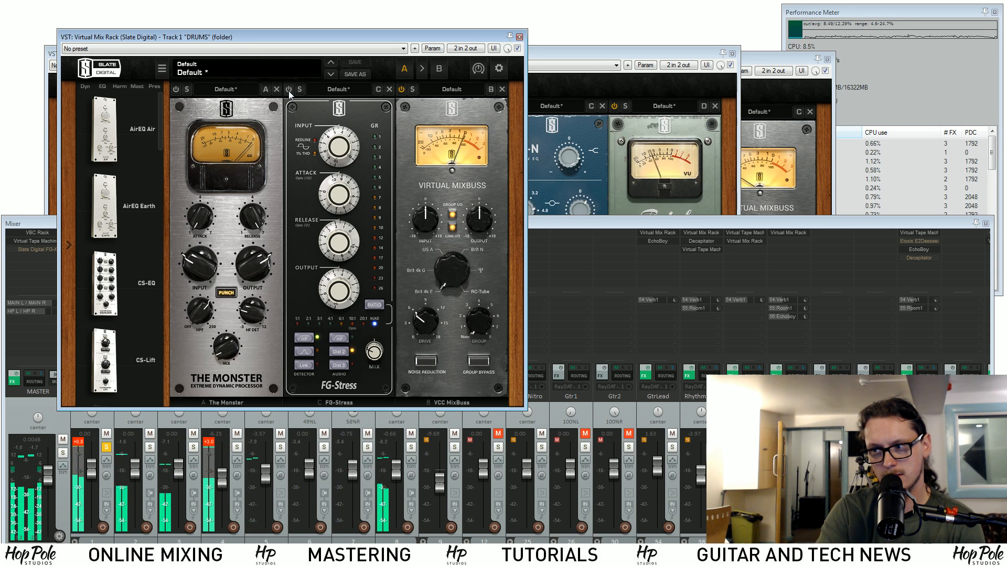
click(288, 90)
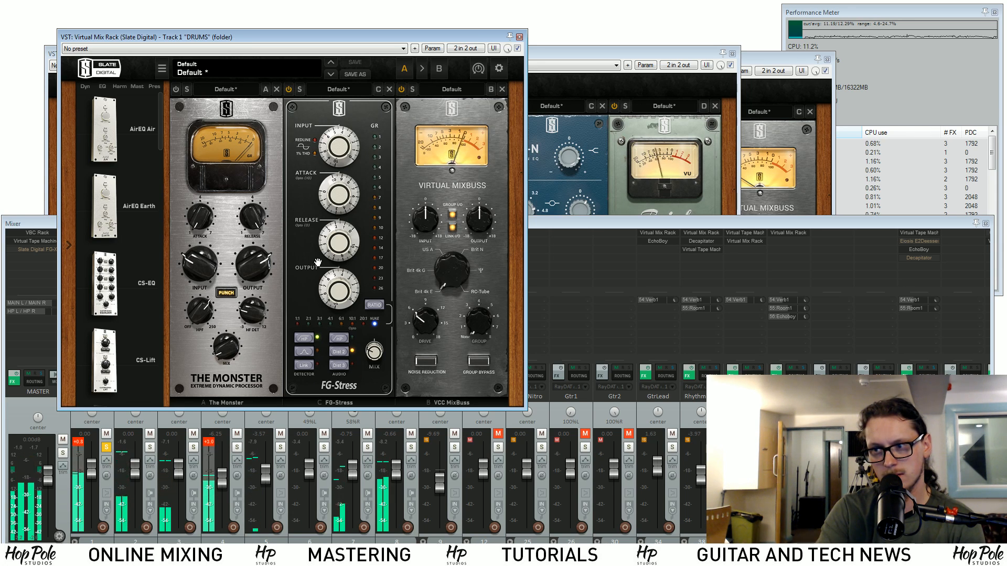
drag(339, 301, 339, 275)
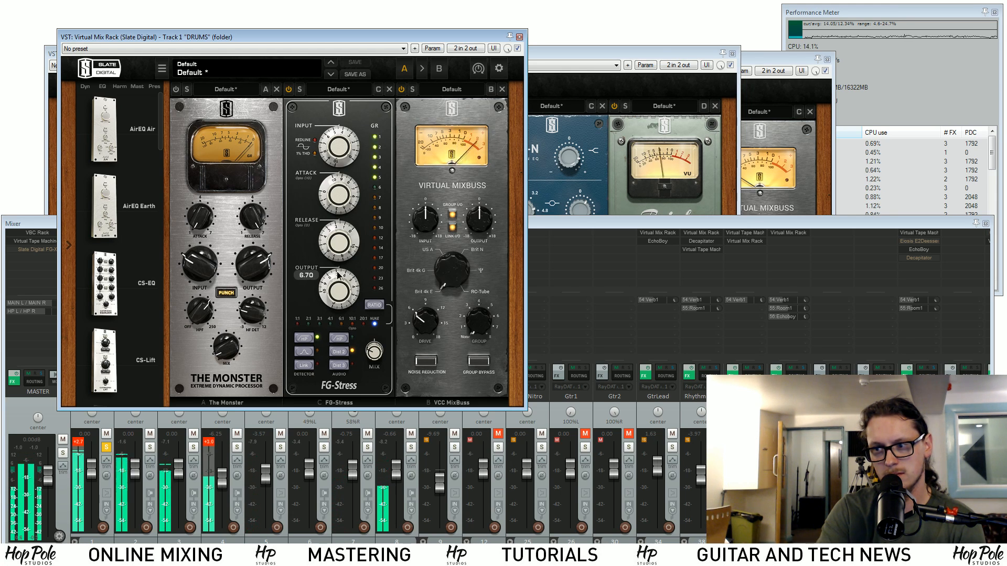
Compare the DRUMS FG-Stress off and on at the new output level, and unsolo the folder to hear the full mix
click(288, 89)
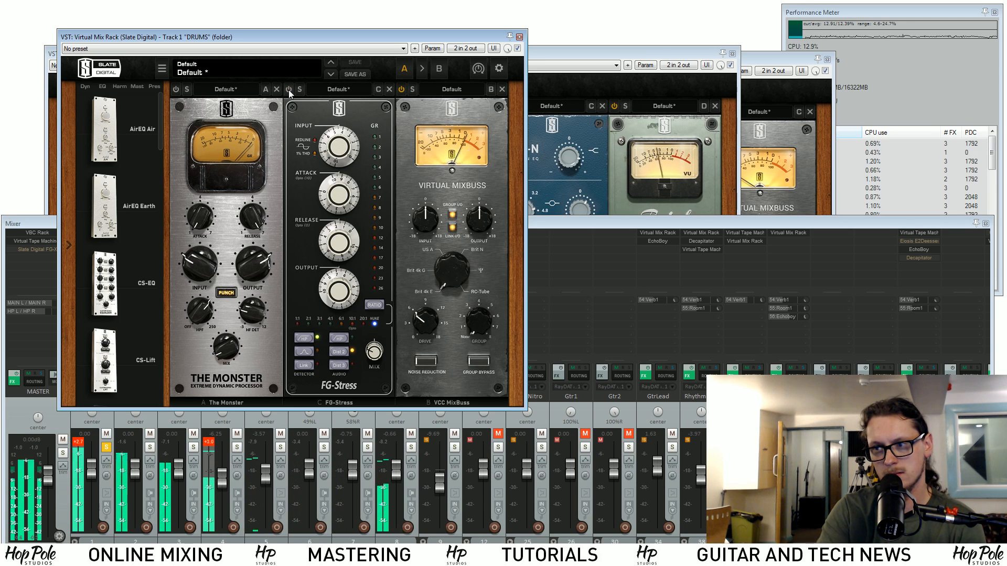
click(288, 90)
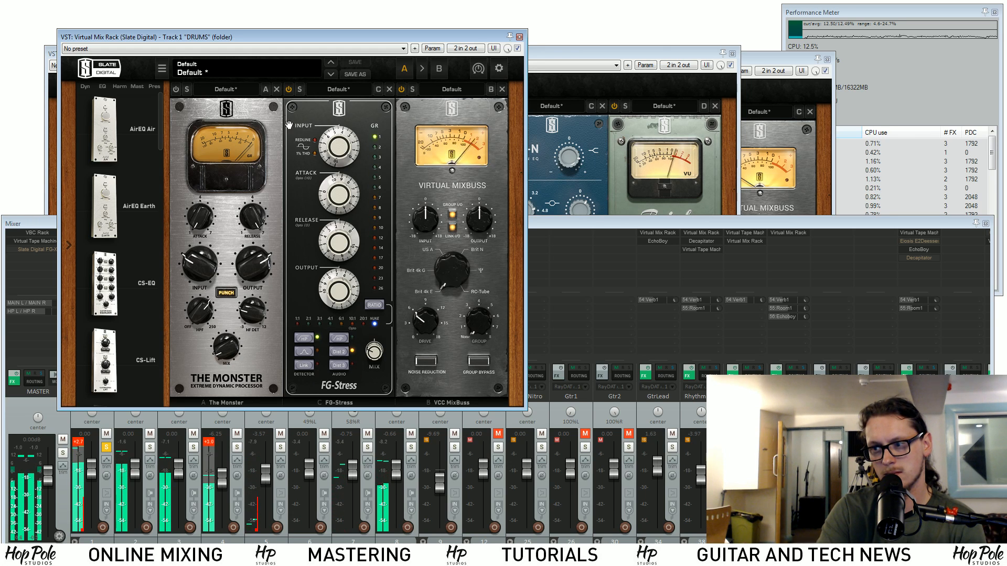
click(288, 89)
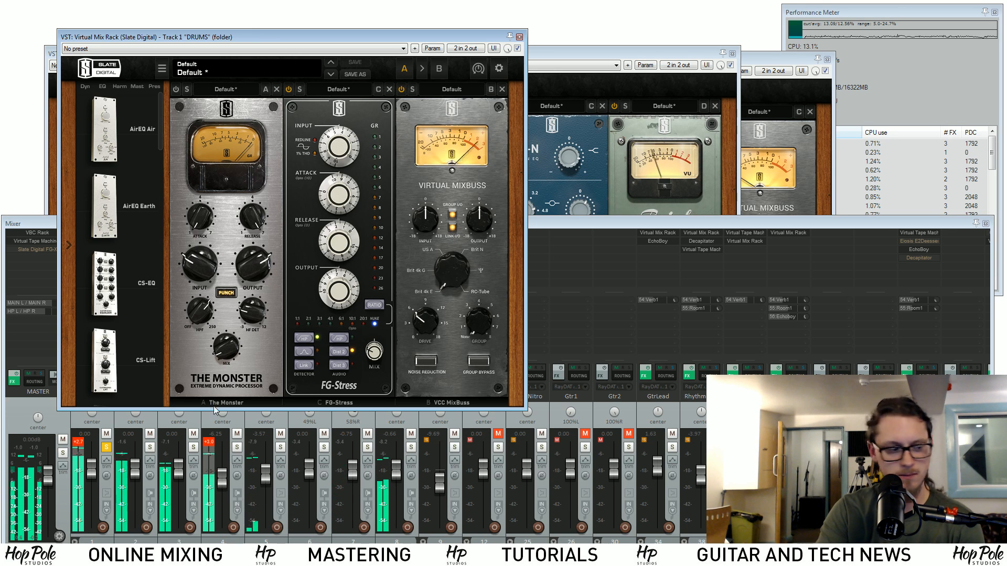
click(288, 89)
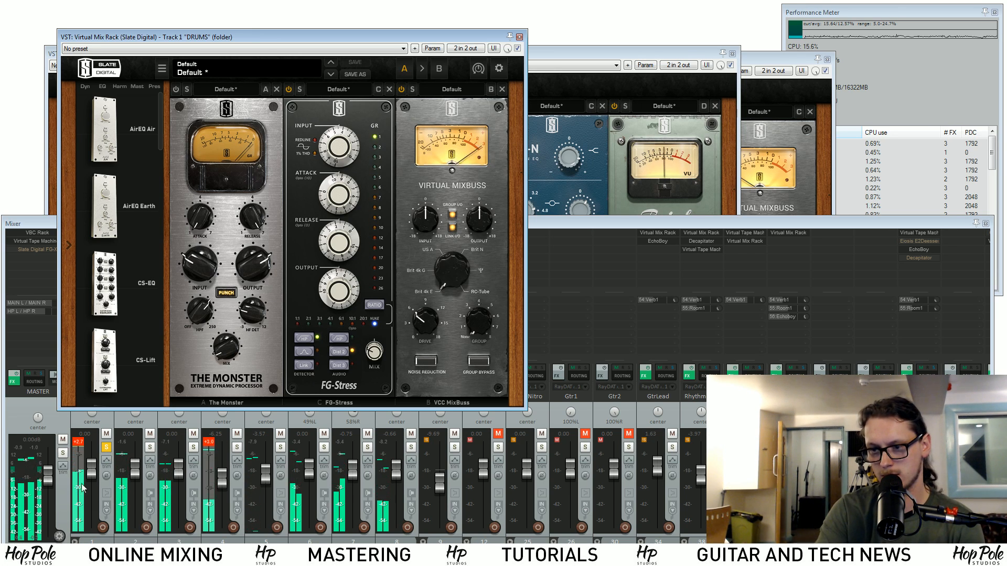
click(105, 447)
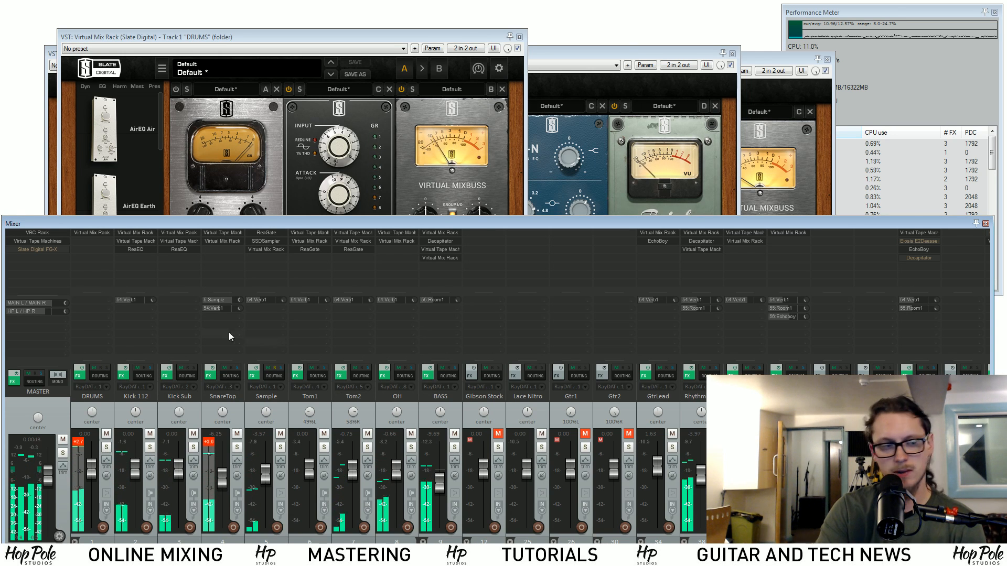
key(space)
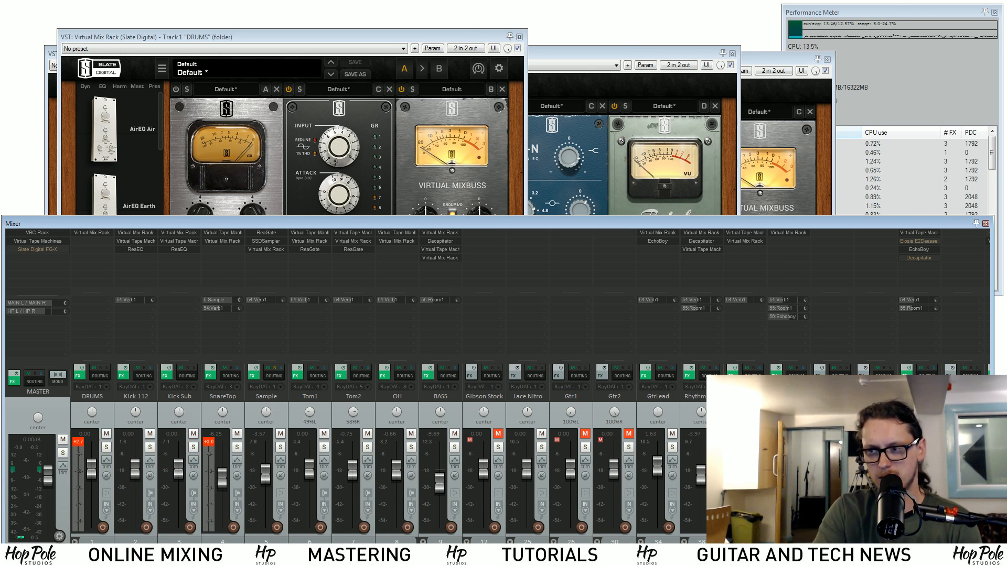
Solo the BASS folder, open its first Virtual Mix Rack, and move the rack up above the mixer faders
click(454, 448)
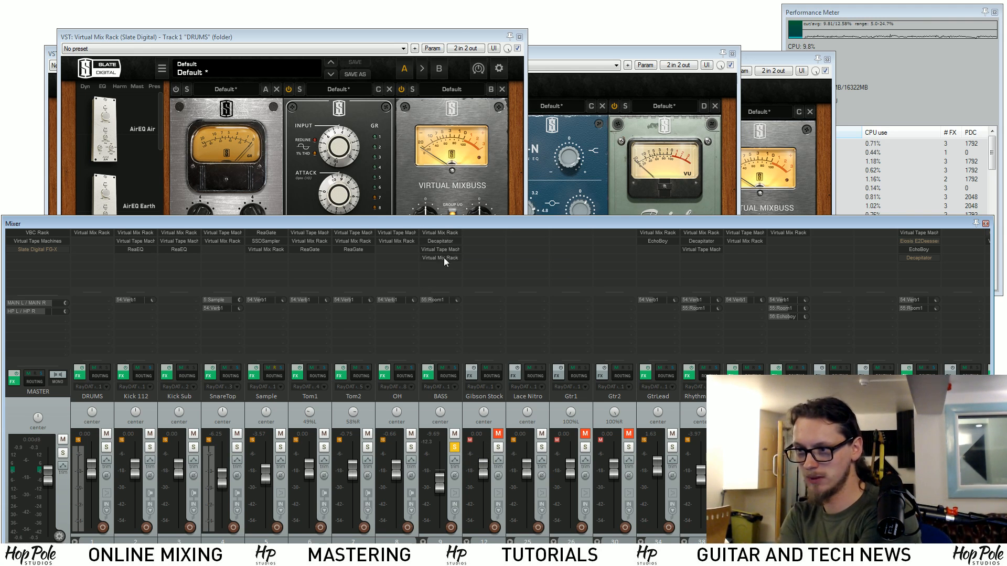
click(444, 232)
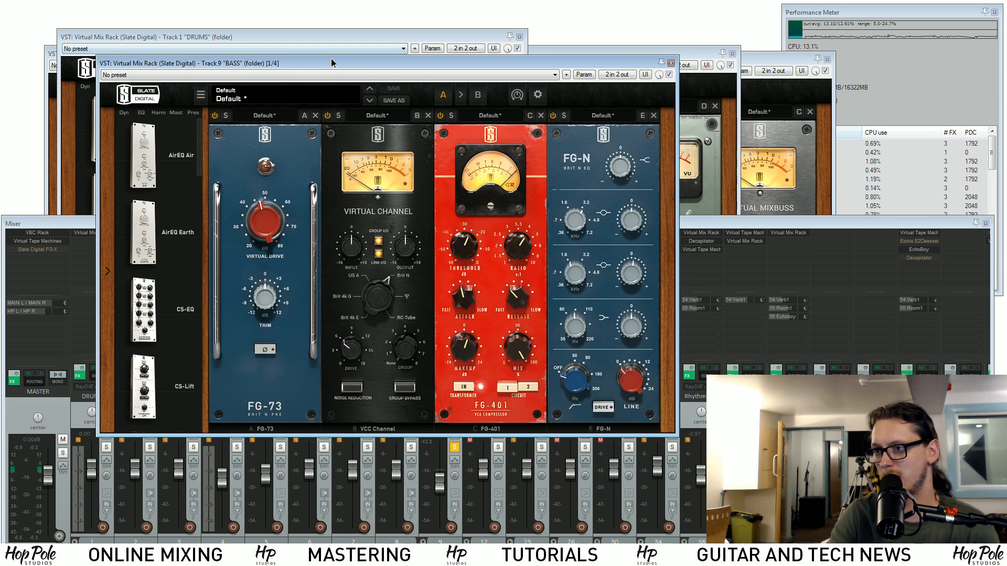
drag(332, 58, 341, 29)
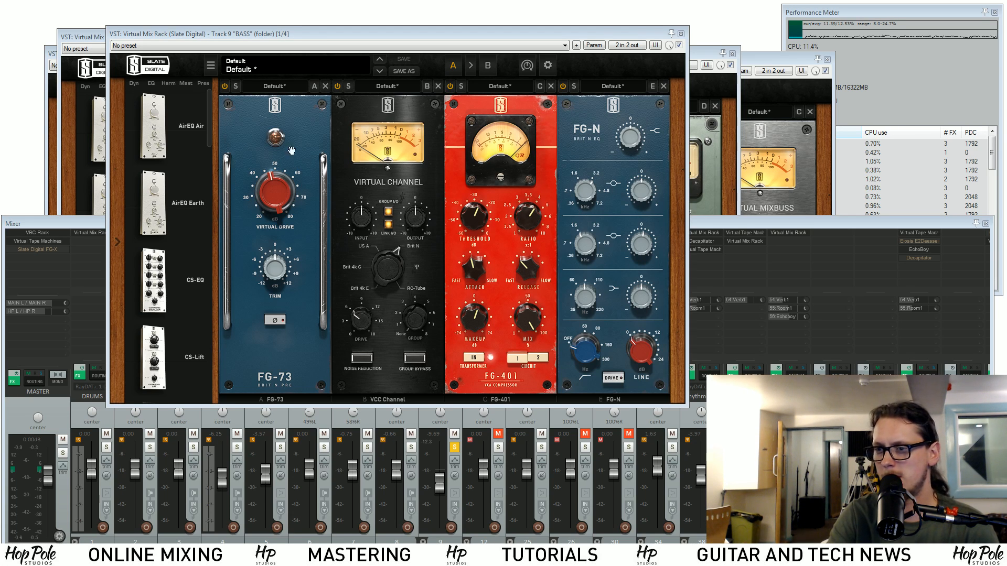
Expand the BASS folder to inspect its child tracks, collapse it again, and move the BASS rack slightly higher
click(43, 225)
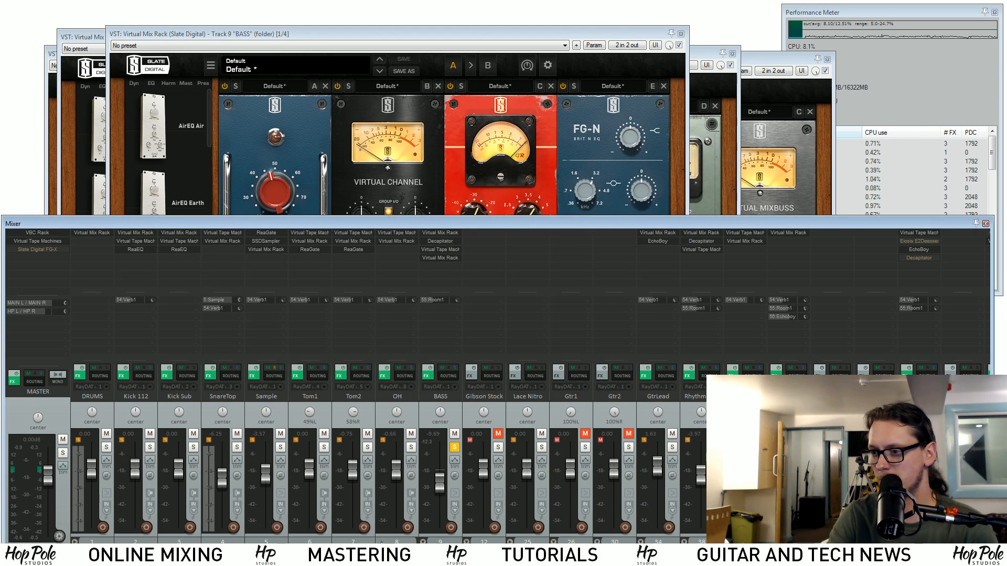
click(423, 543)
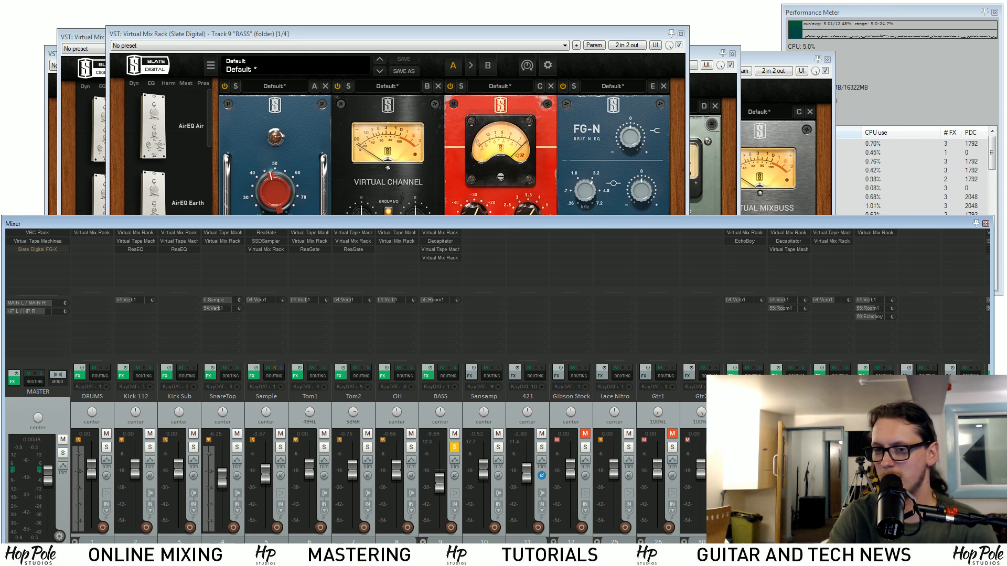
drag(368, 33, 380, 20)
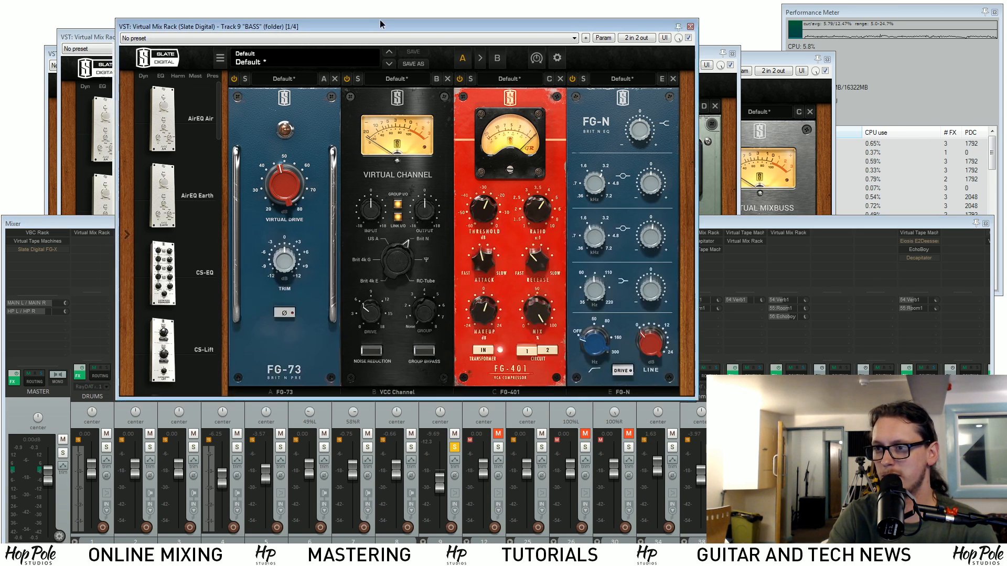
click(70, 222)
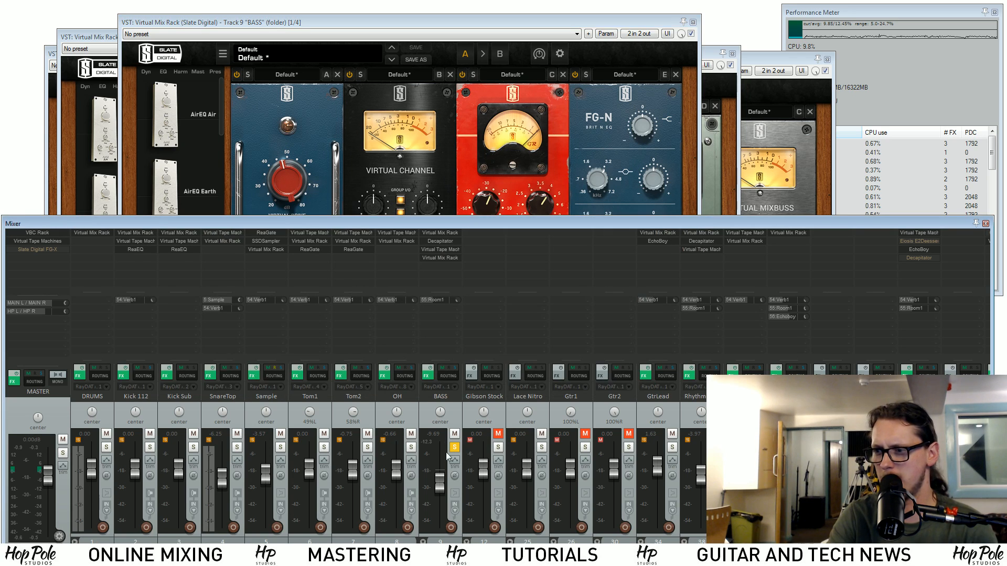
Check the BASS folder's first Virtual Mix Rack and its Decapitator, closing each plugin after viewing it
click(369, 19)
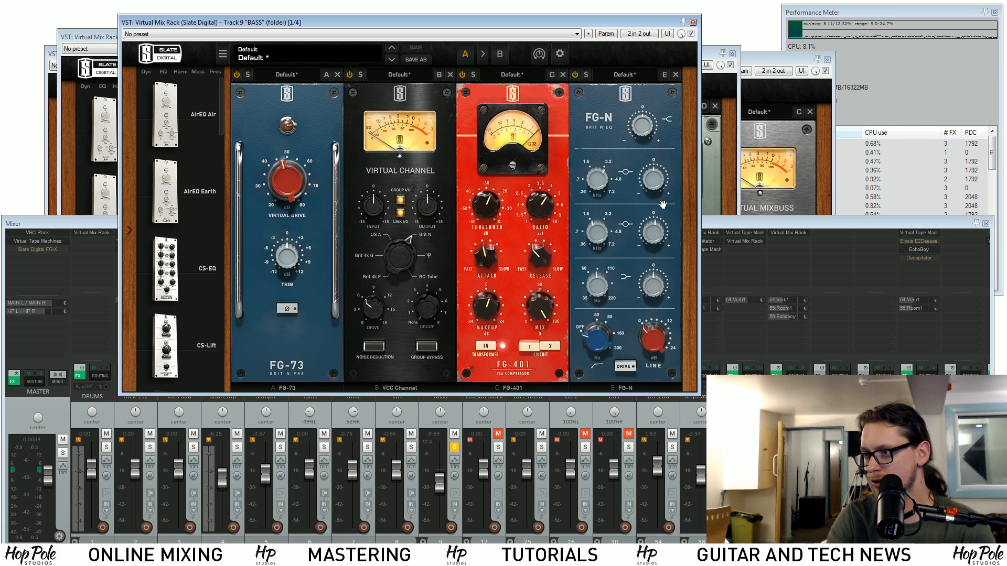
click(692, 21)
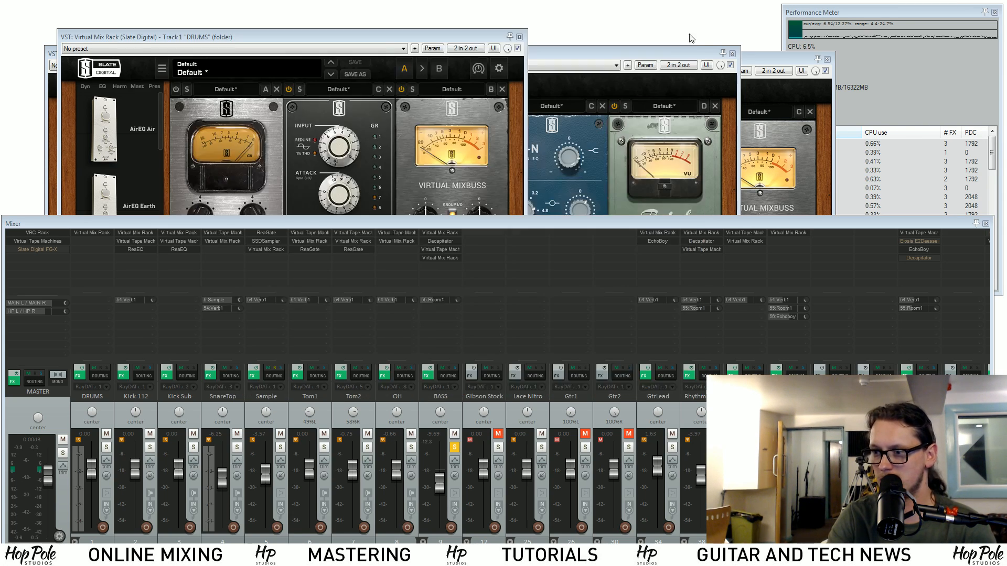
click(448, 241)
drag(735, 86, 666, 83)
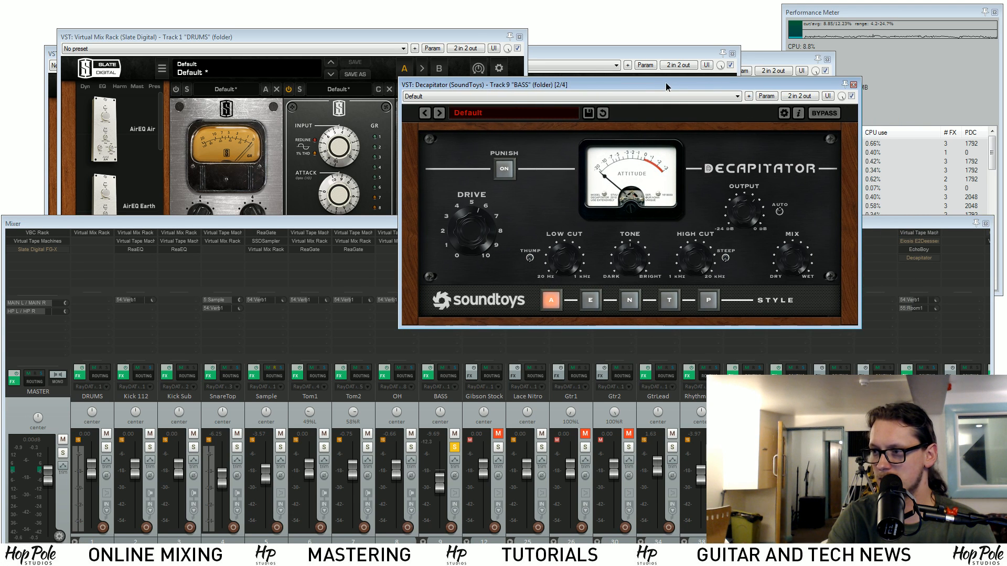
click(854, 85)
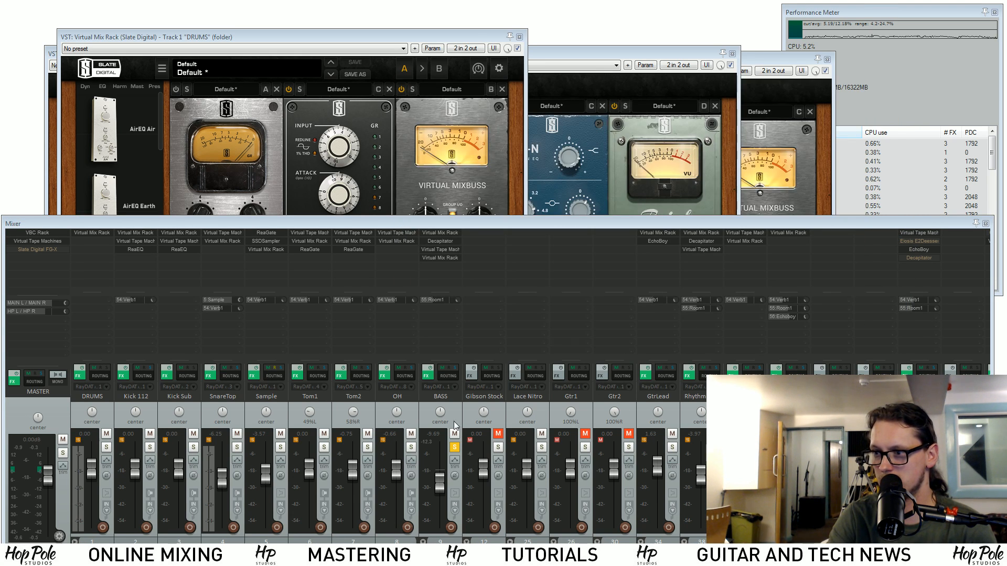
View the BASS Virtual Tape Machines, close it, and open the folder's second Virtual Mix Rack containing FG-Stress
click(447, 250)
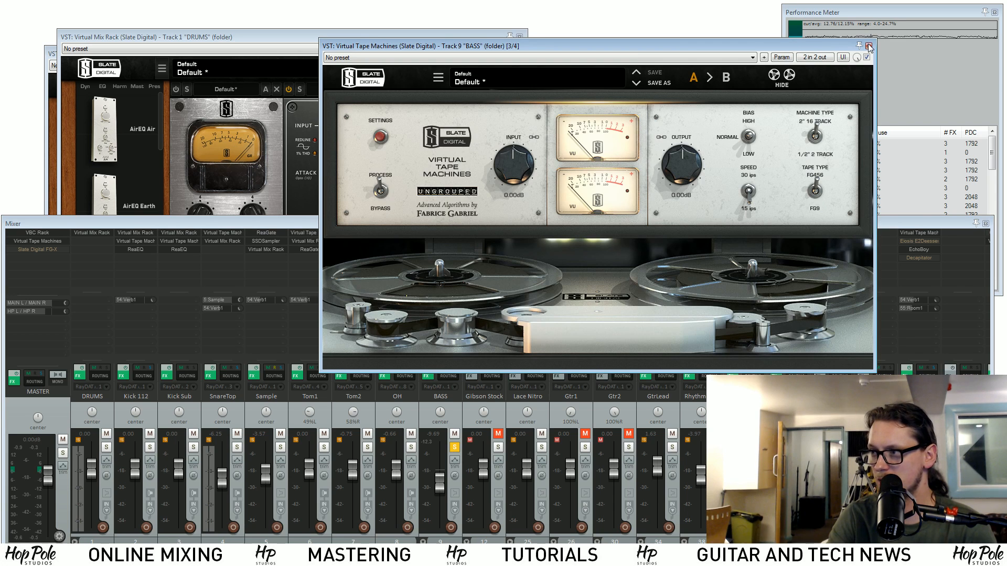
click(422, 251)
click(420, 257)
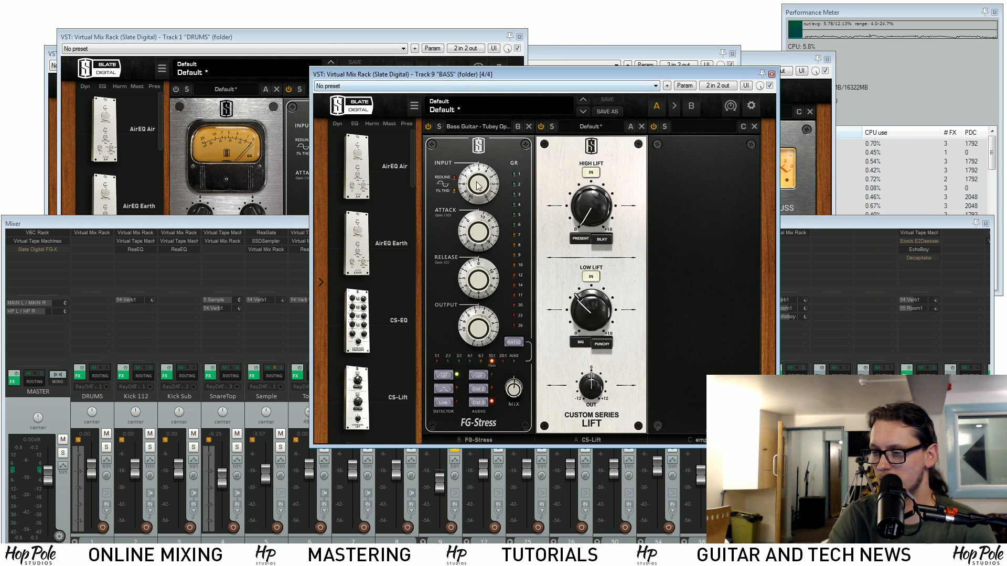
click(233, 224)
click(685, 148)
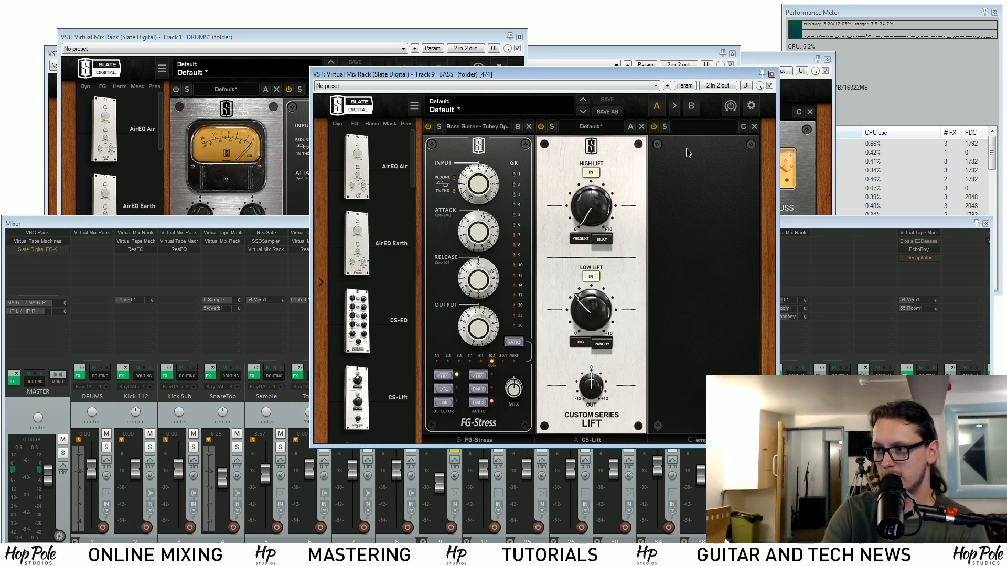
Bypass the BASS FG-Stress, play the soloed bass, re-enable the compressor, and reposition the rack so the meters stay visible
click(427, 127)
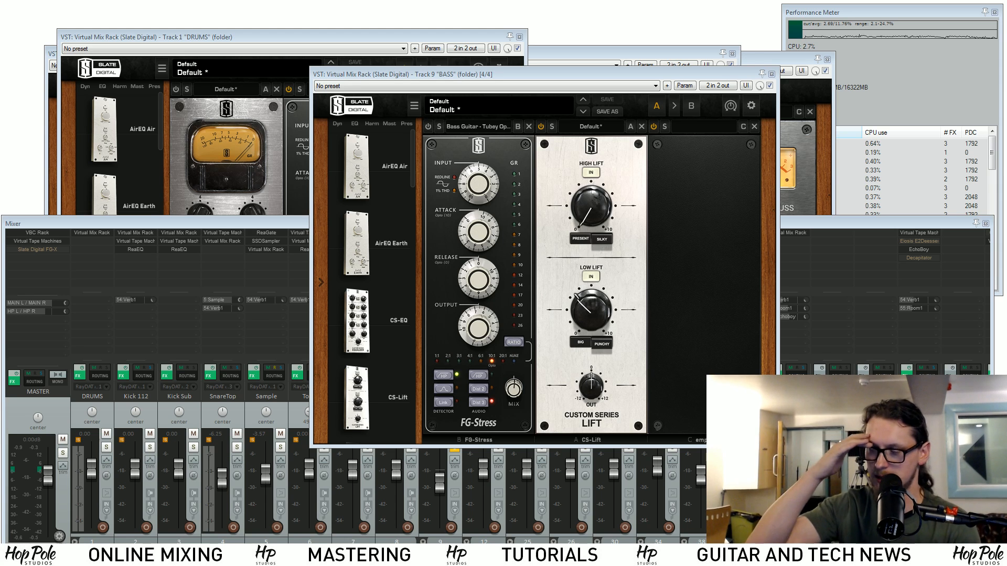
key(space)
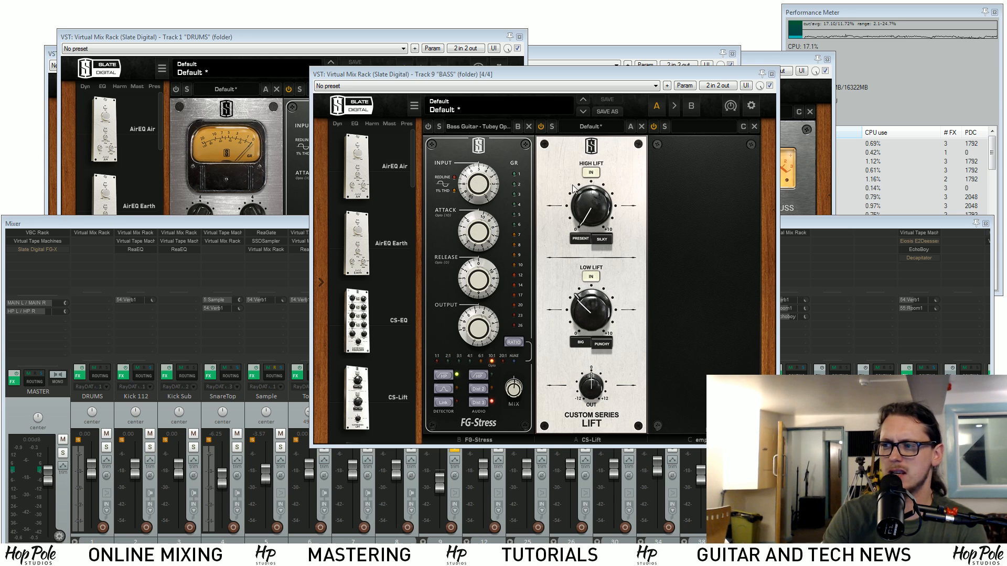
drag(440, 71, 323, 56)
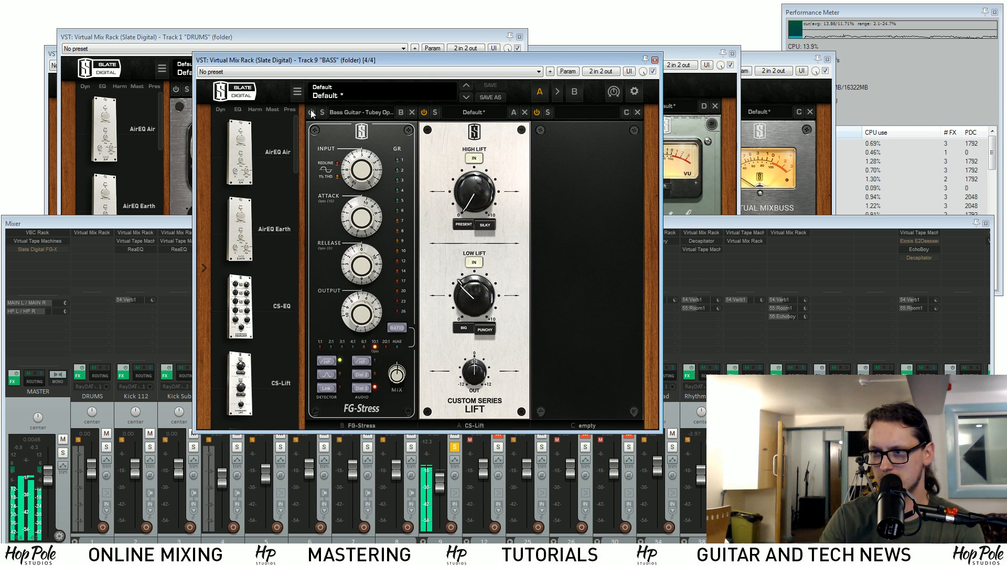
click(311, 111)
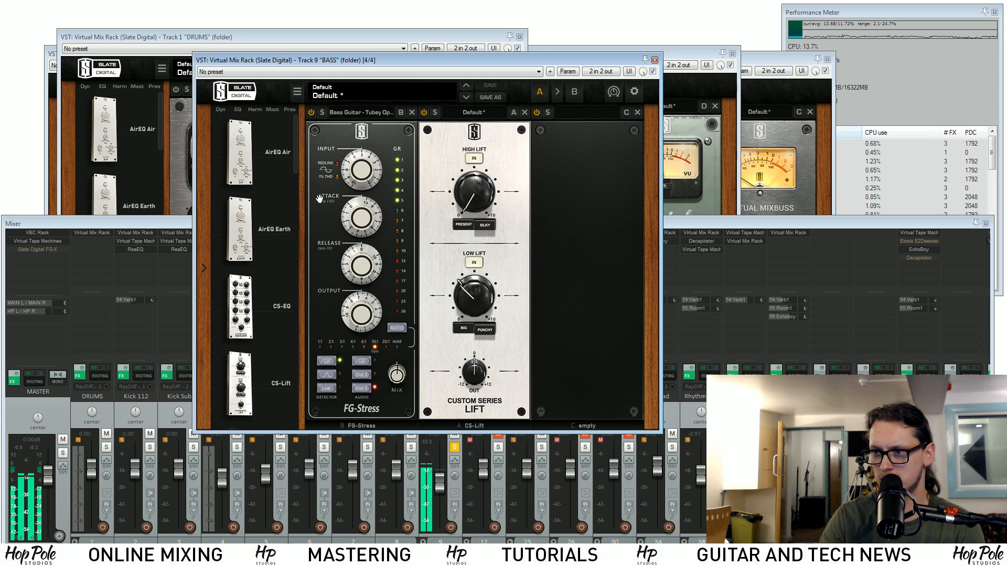
drag(304, 61, 279, 79)
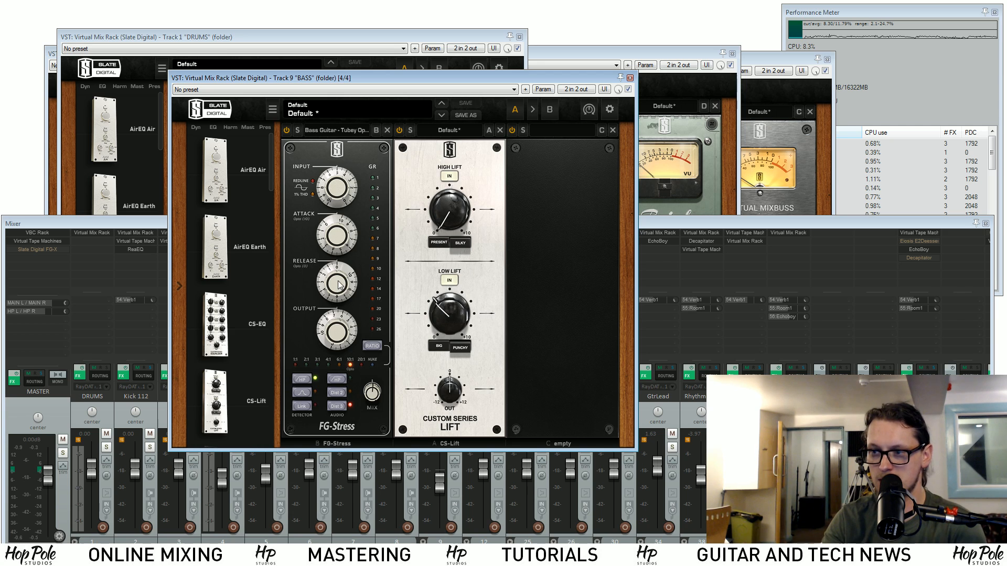
Replay the soloed bass and toggle its FG-Stress off and on twice to compare the sound
mouse_move(338, 239)
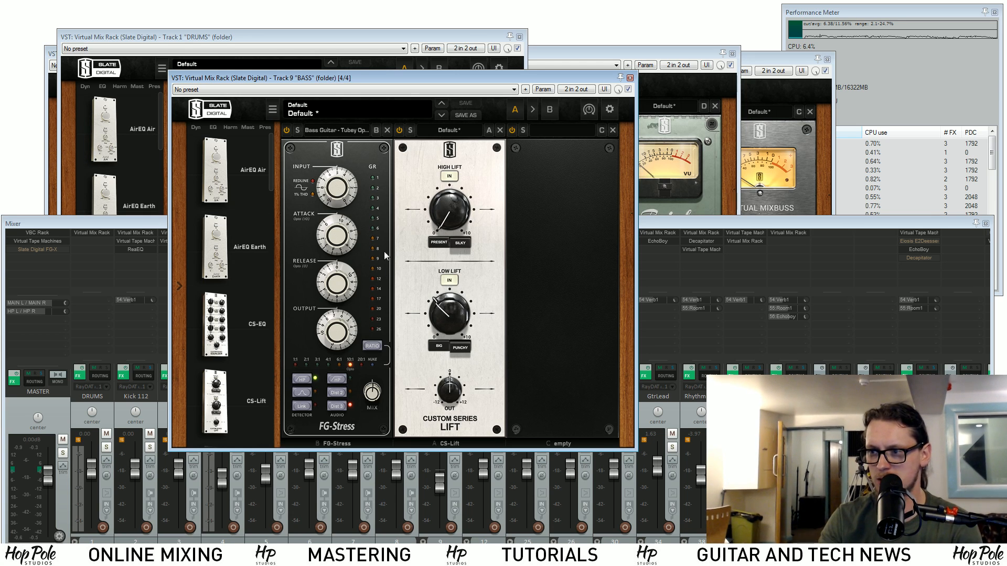
key(space)
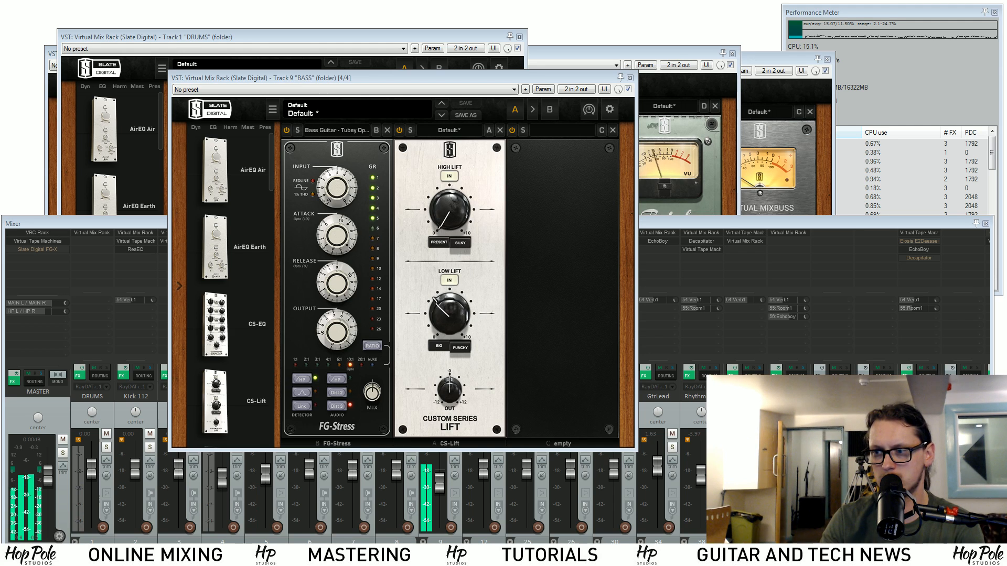
click(286, 130)
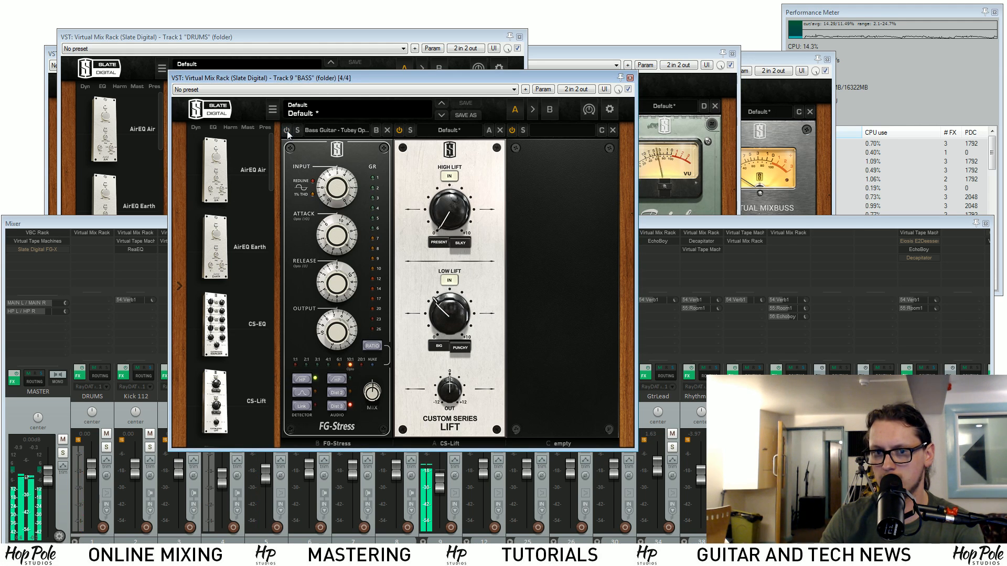
click(287, 130)
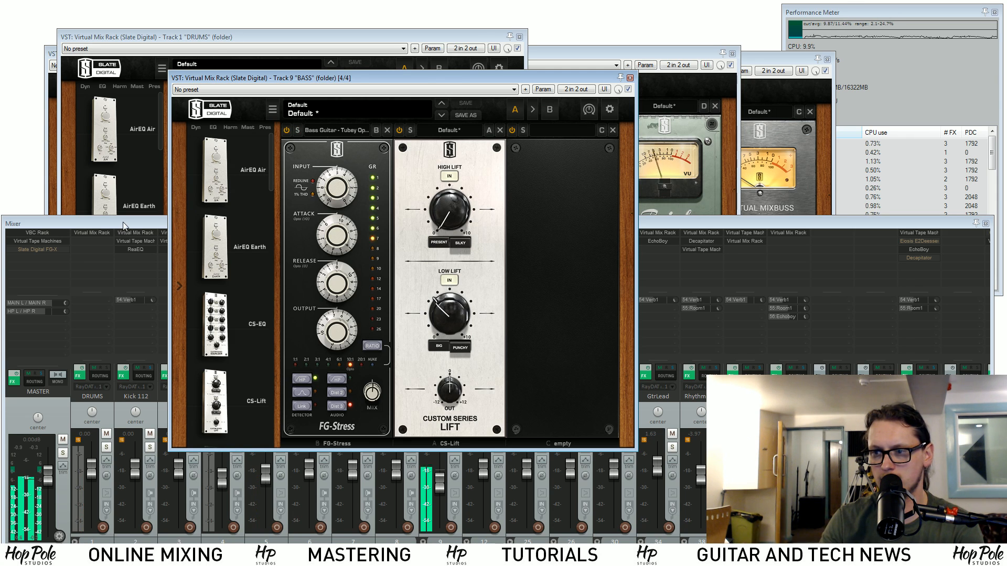
click(288, 129)
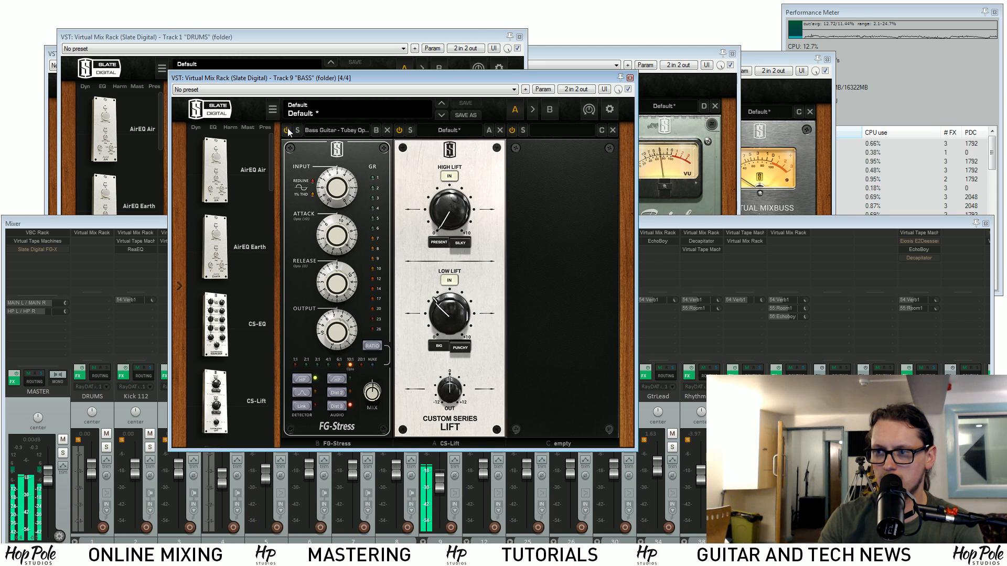
click(287, 129)
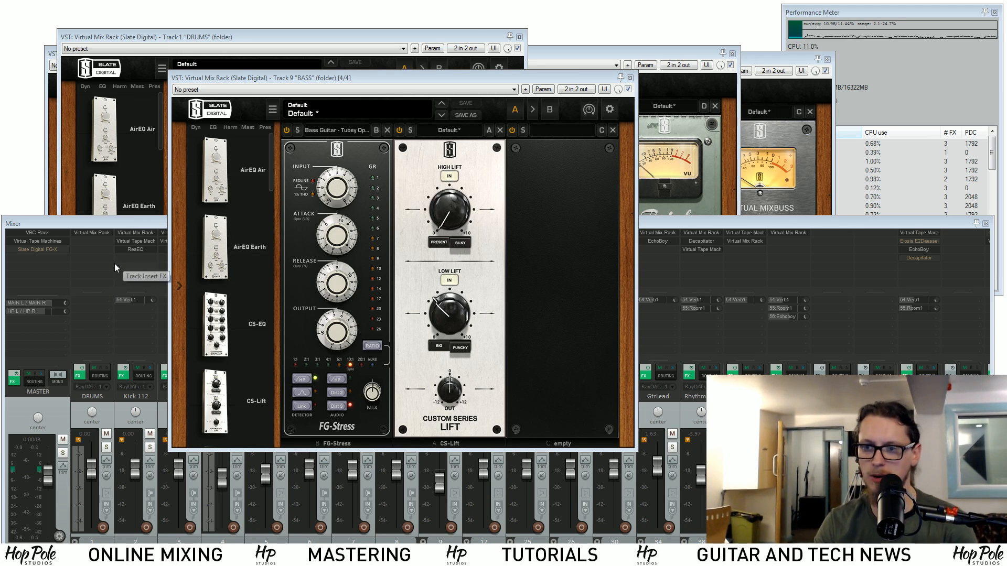
Unsolo the BASS folder and compare its FG-Stress bypassed and active within the full mix
click(133, 223)
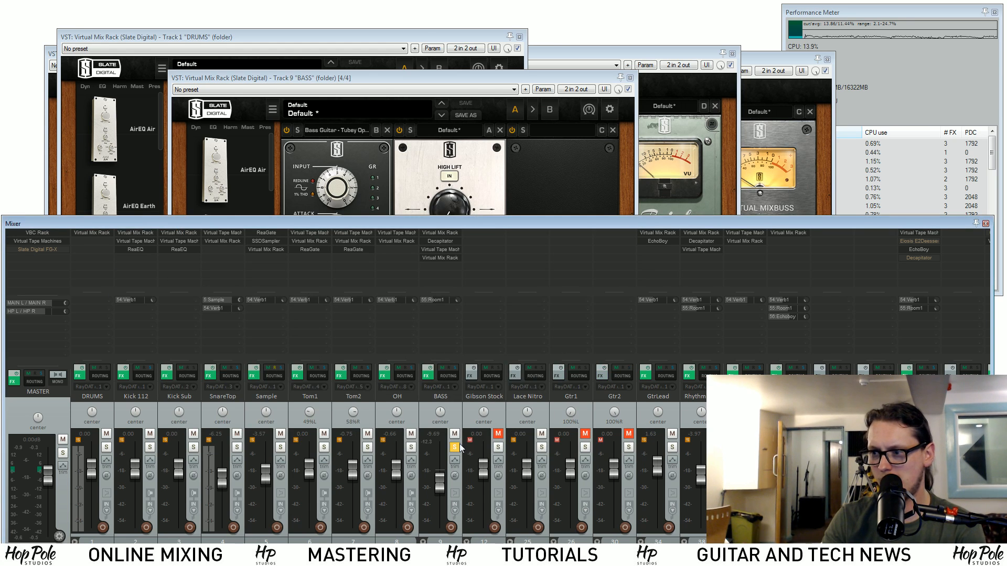
click(455, 447)
click(266, 120)
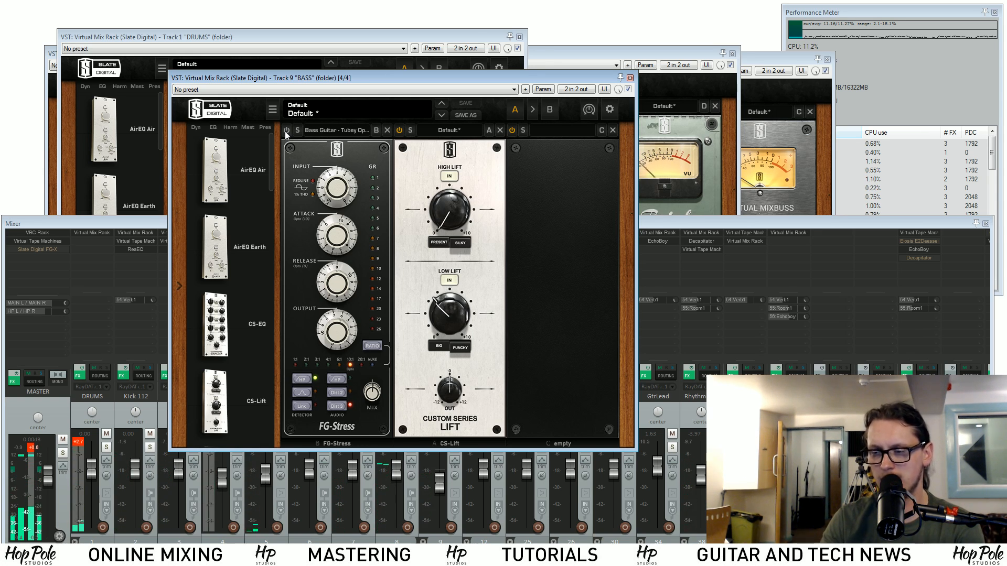
click(285, 130)
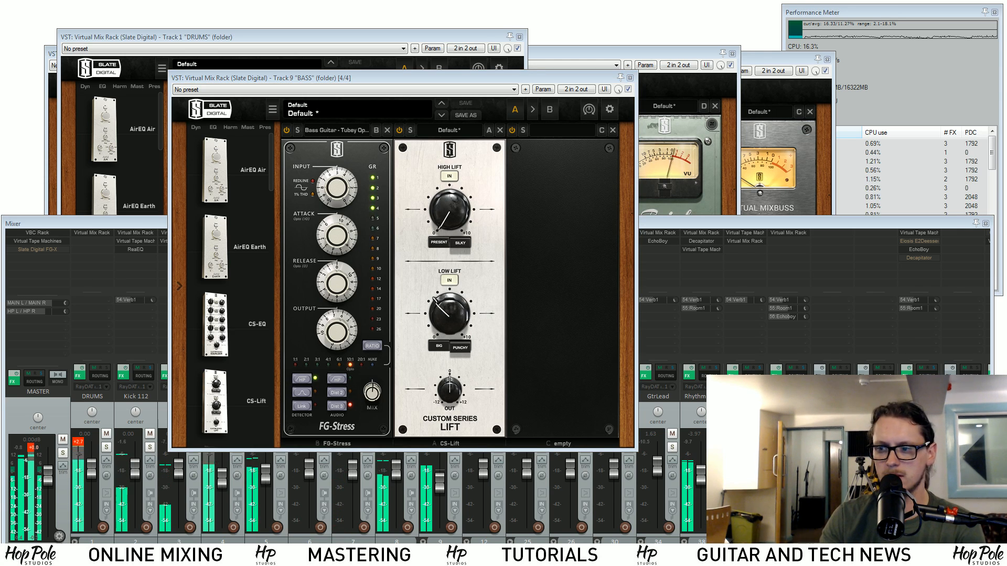
Find the guitar tracks in the mixer, open the GtrLead Virtual Mix Rack to view its FG-Stress, and close it again
click(95, 221)
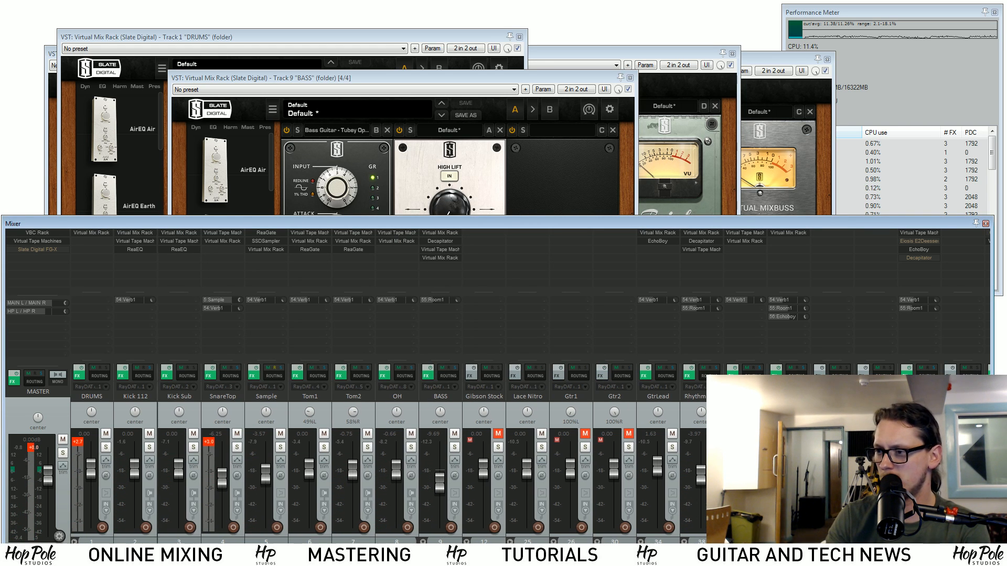
scroll(388, 472, right, 5)
scroll(548, 412, right, 1)
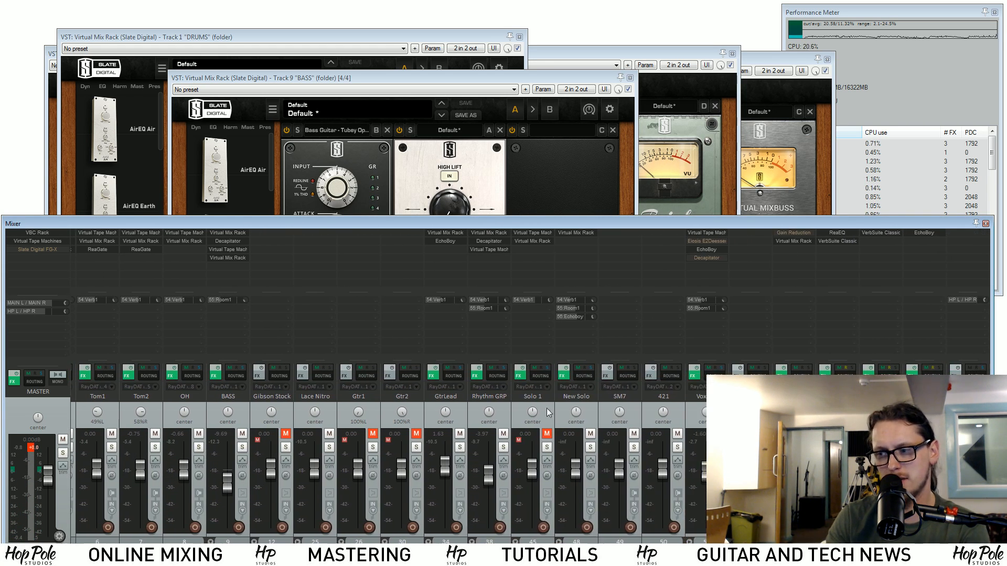
click(446, 232)
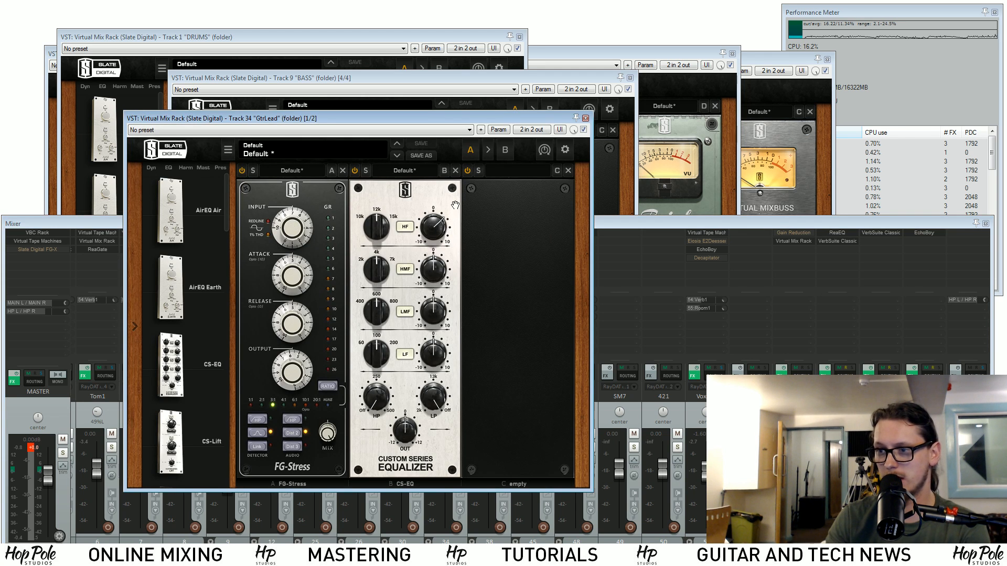
drag(302, 122, 255, 96)
click(538, 92)
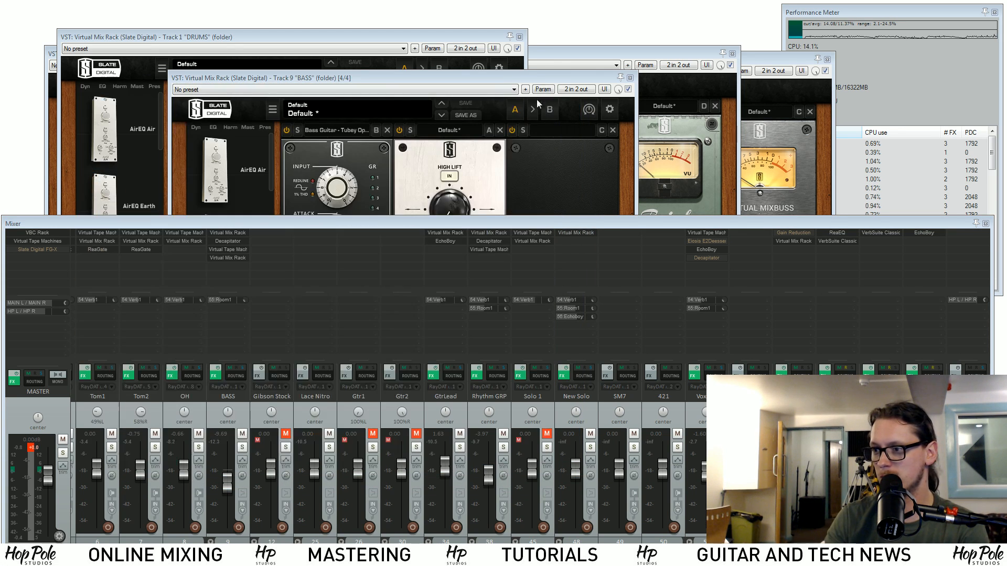
Open the Rhythm GRP Virtual Mix Rack, solo that folder, and place the rack above the mixer faders
click(493, 232)
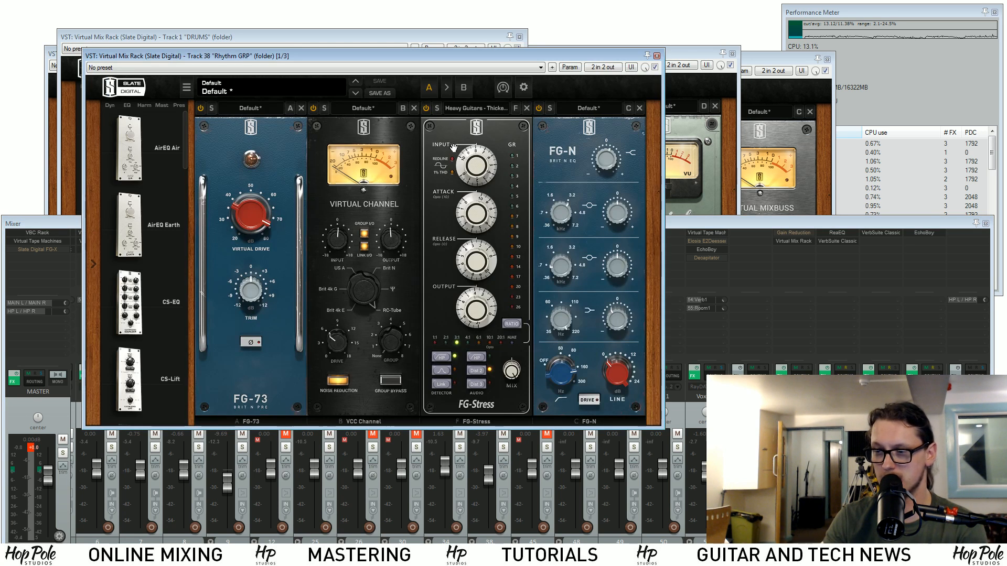
click(514, 488)
click(503, 448)
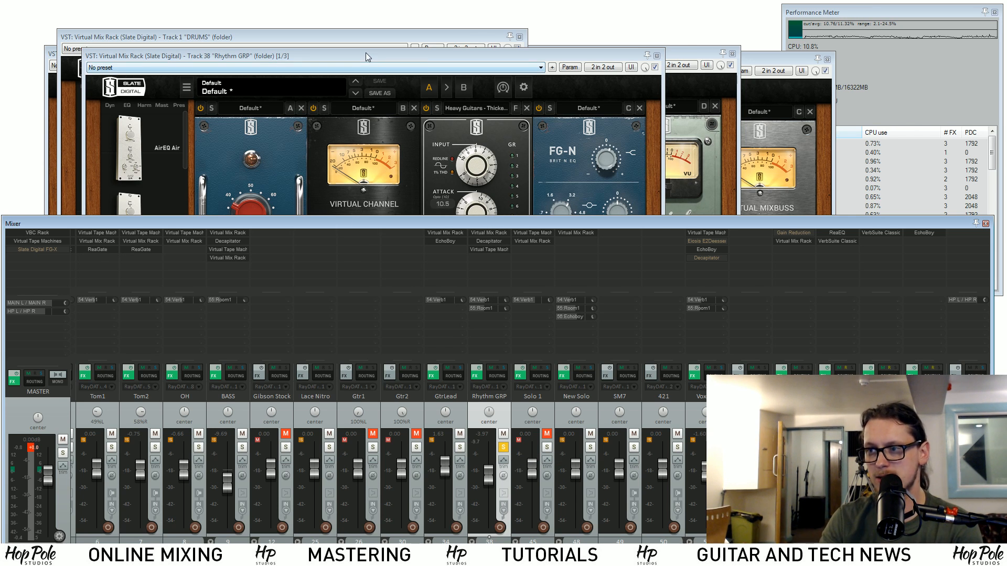
mouse_move(366, 53)
mouse_down()
mouse_move(385, 41)
mouse_move(363, 35)
mouse_up()
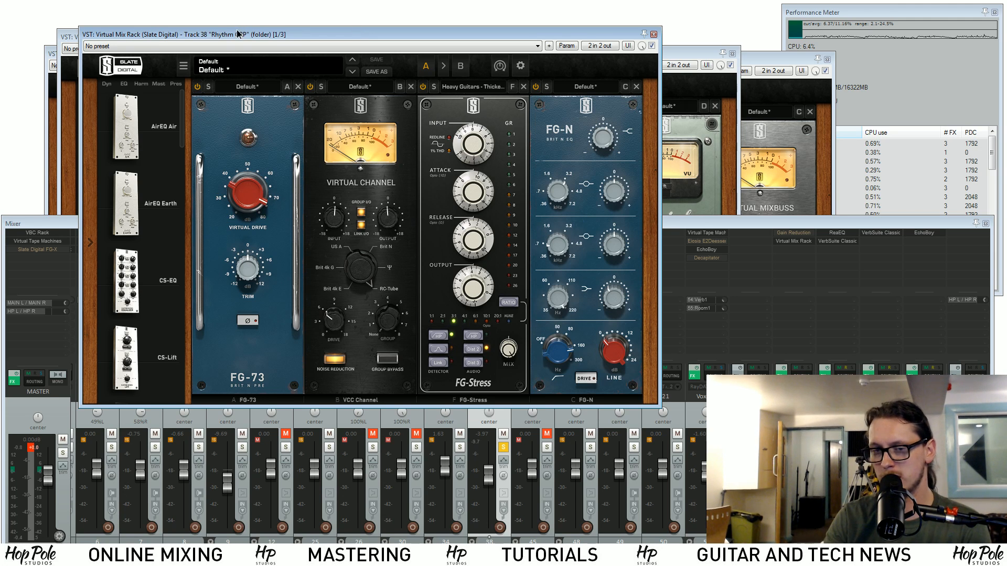
drag(237, 34, 223, 36)
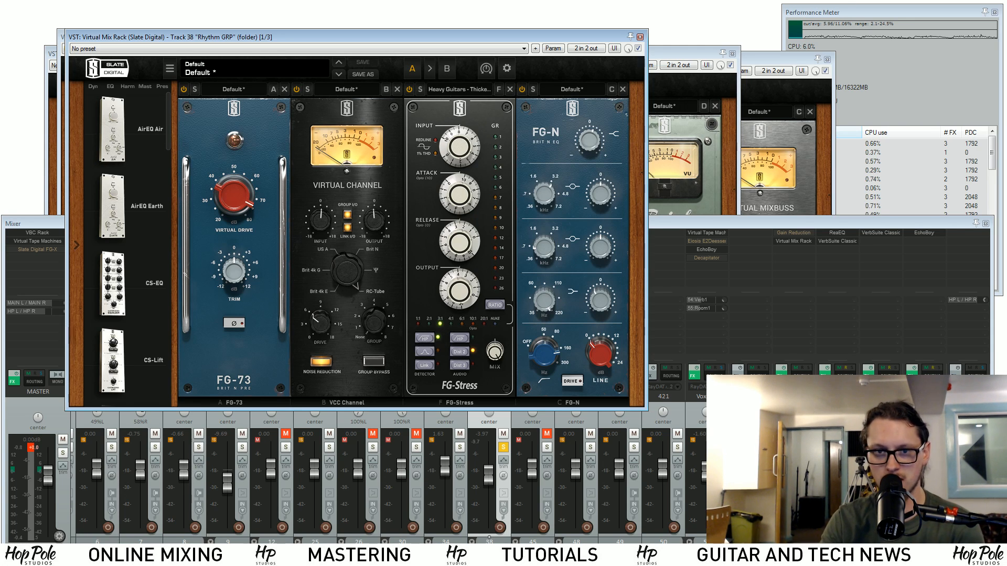
Play the soloed Rhythm GRP folder and compare its FG-Stress bypassed and active, keeping the rack in view above the faders
key(space)
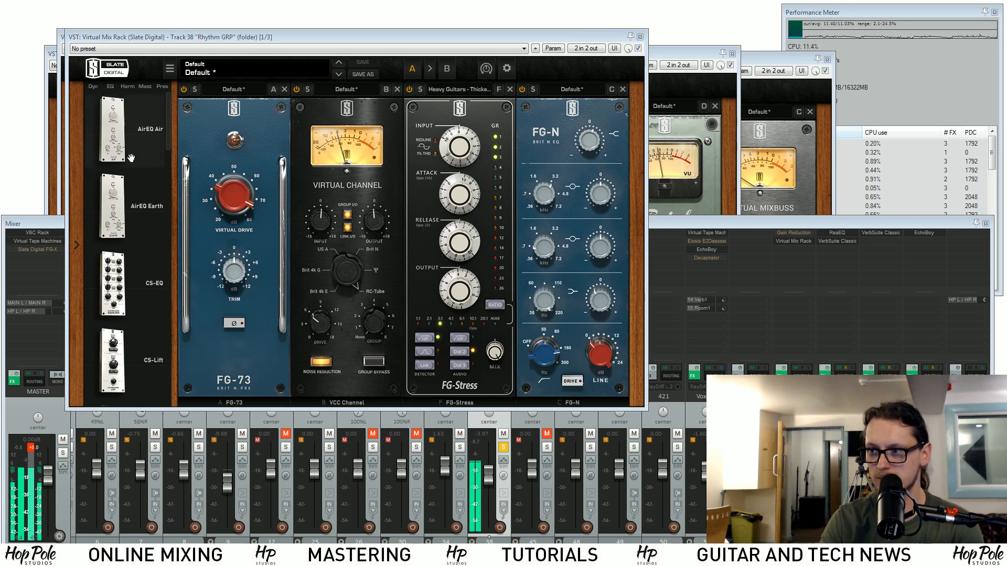
drag(266, 38, 268, 43)
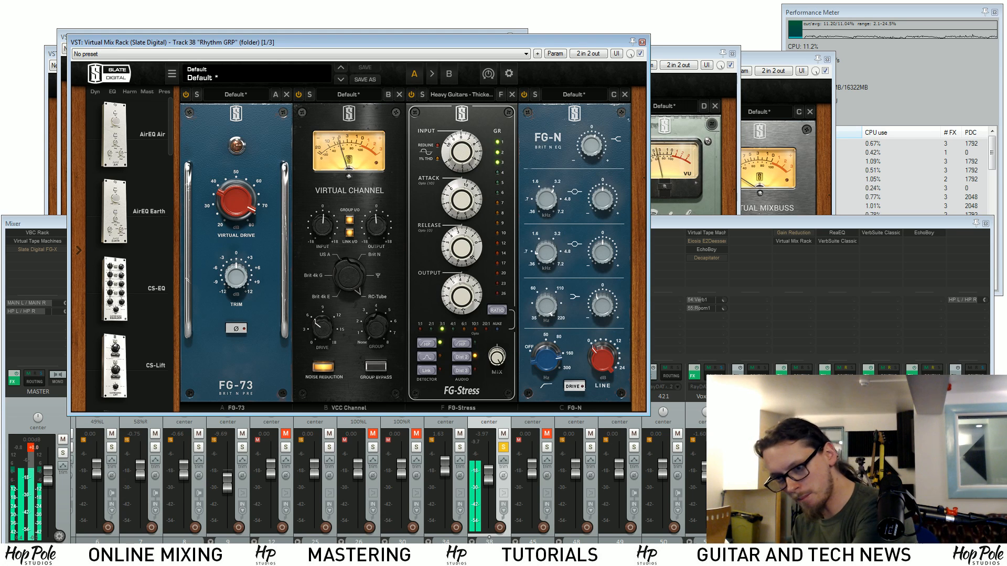
click(411, 95)
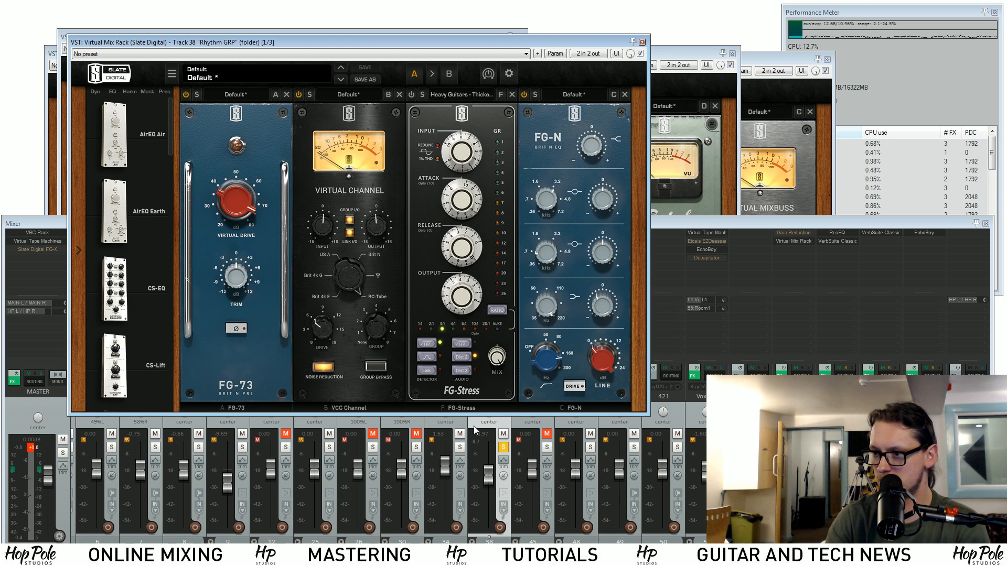
click(710, 219)
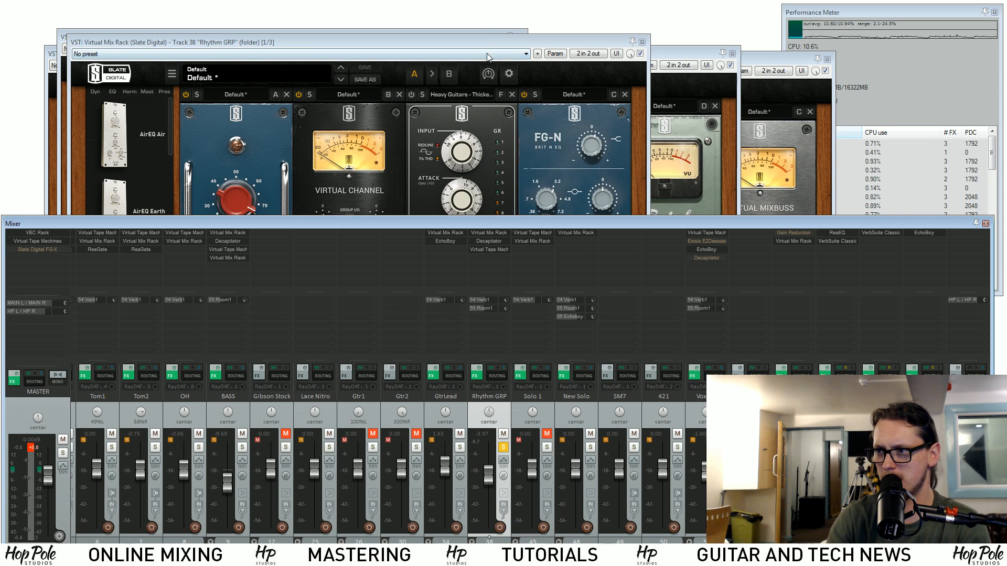
drag(487, 42, 492, 41)
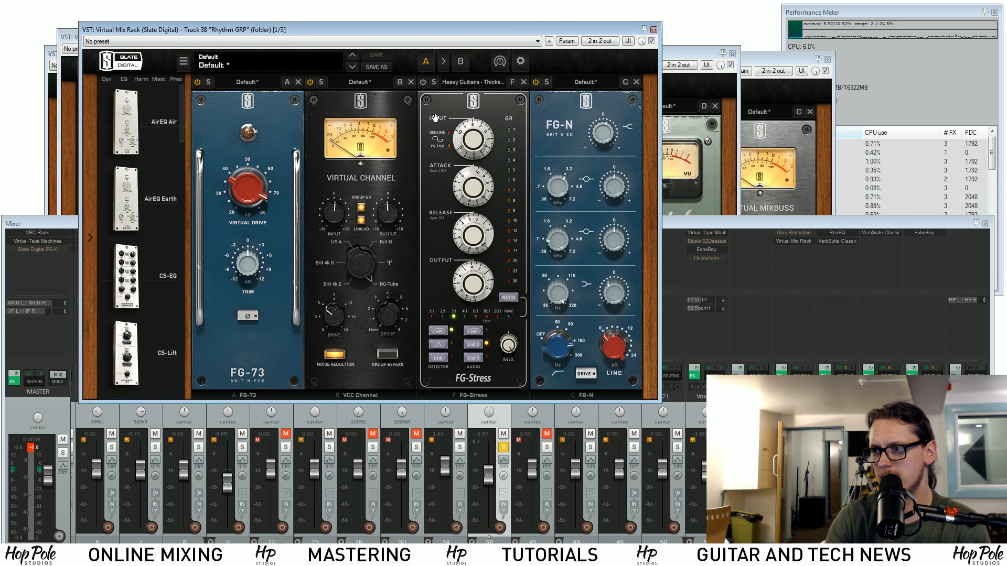
key(space)
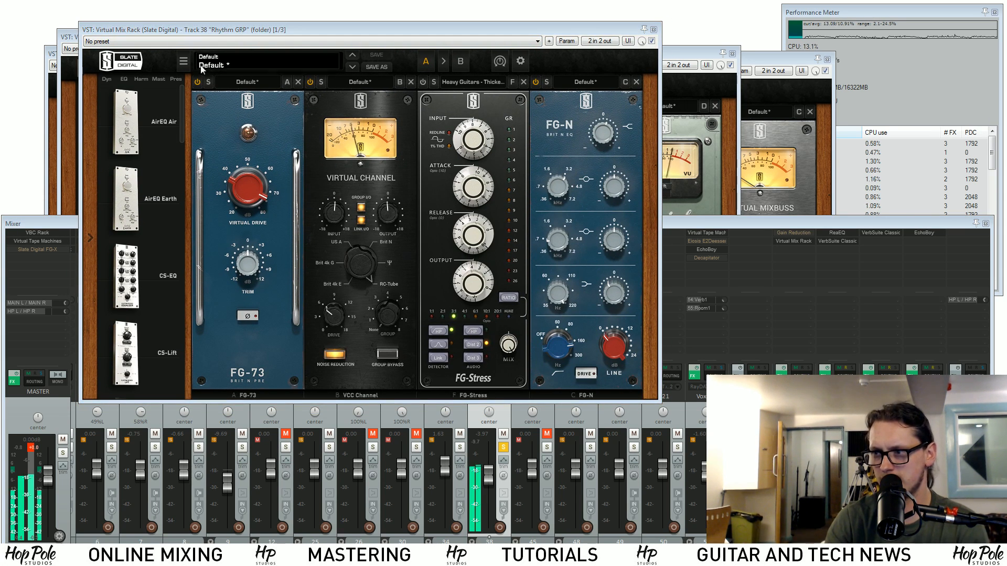
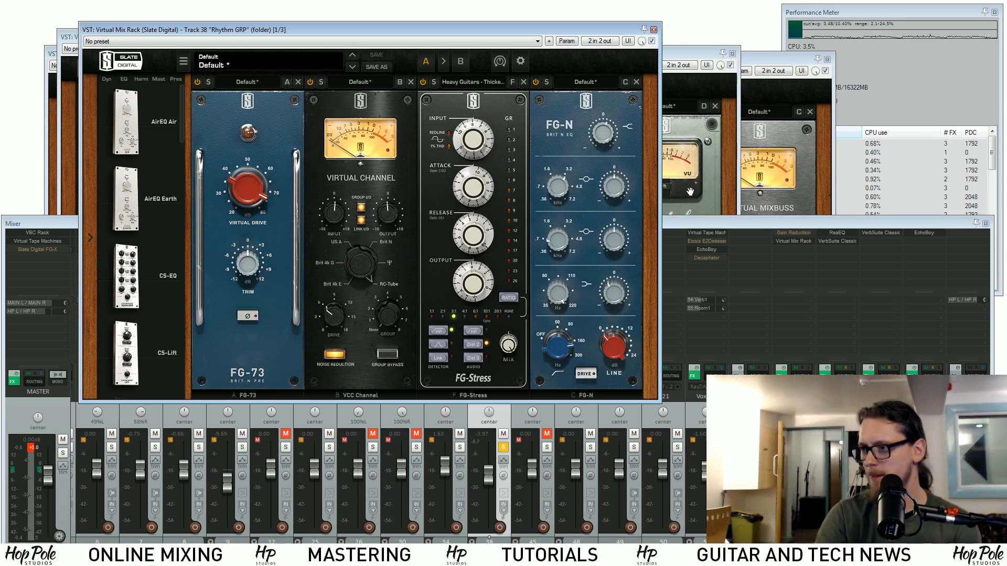
Switch the solo from the Rhythm GRP folder to the GtrLead folder in the mixer
click(700, 227)
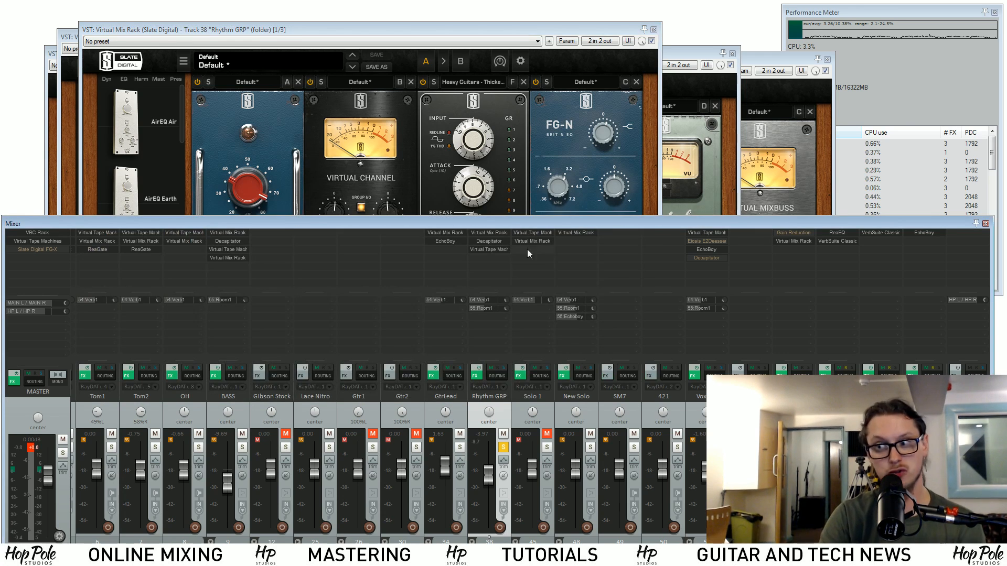
click(502, 448)
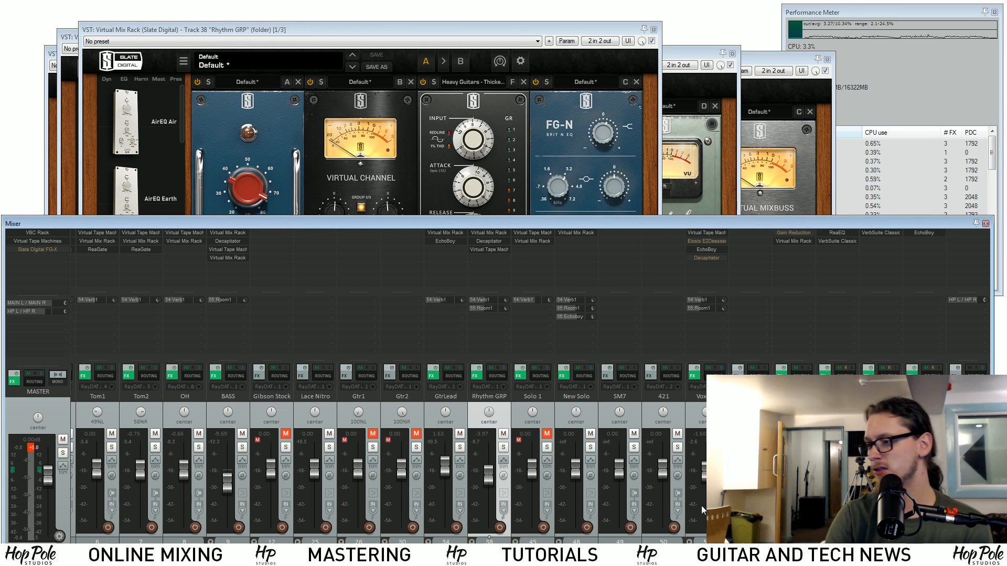
drag(624, 549, 574, 549)
click(537, 447)
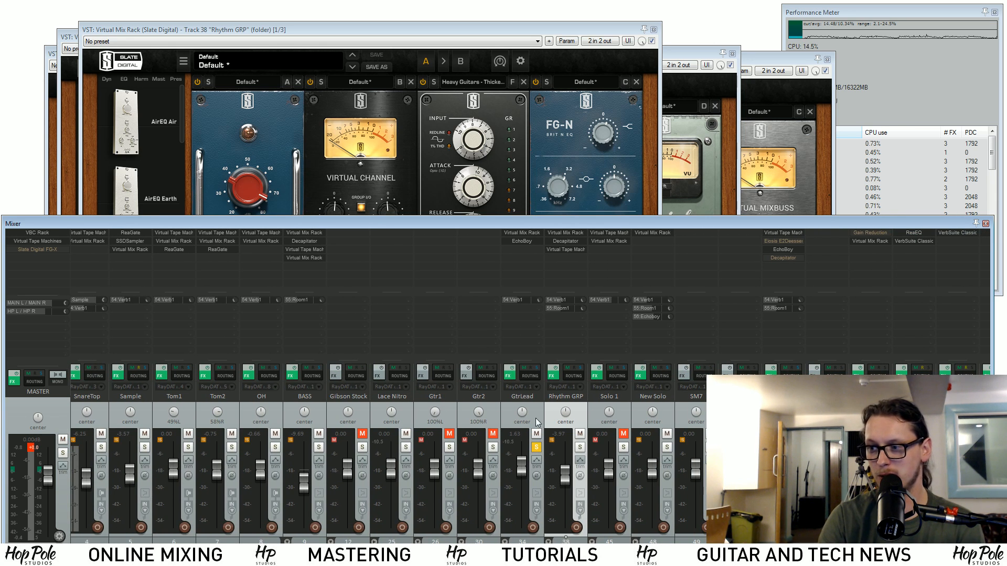
Open the GtrLead Virtual Mix Rack and compare its FG-Stress bypassed and active while the soloed lead guitars play
click(520, 233)
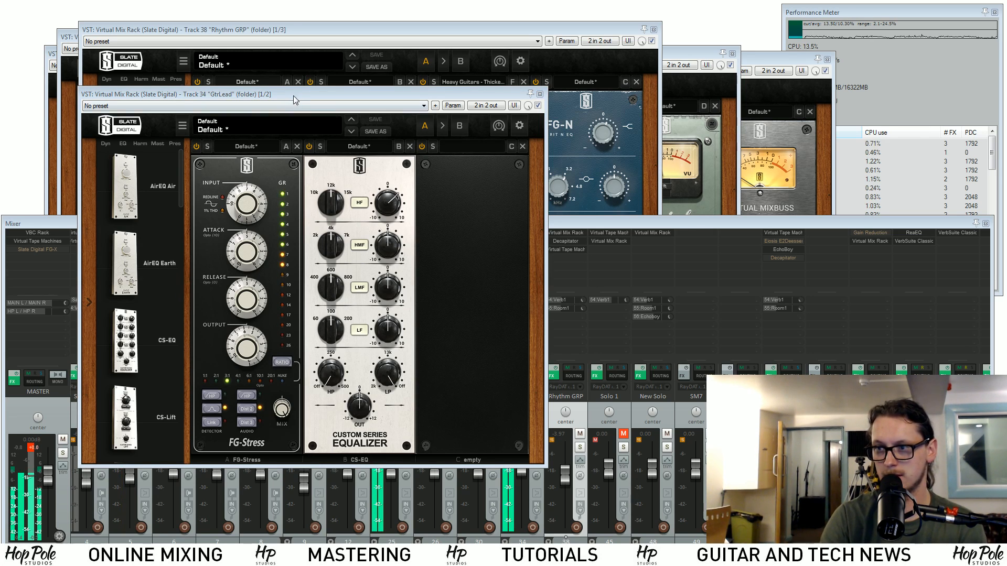
drag(296, 93, 432, 52)
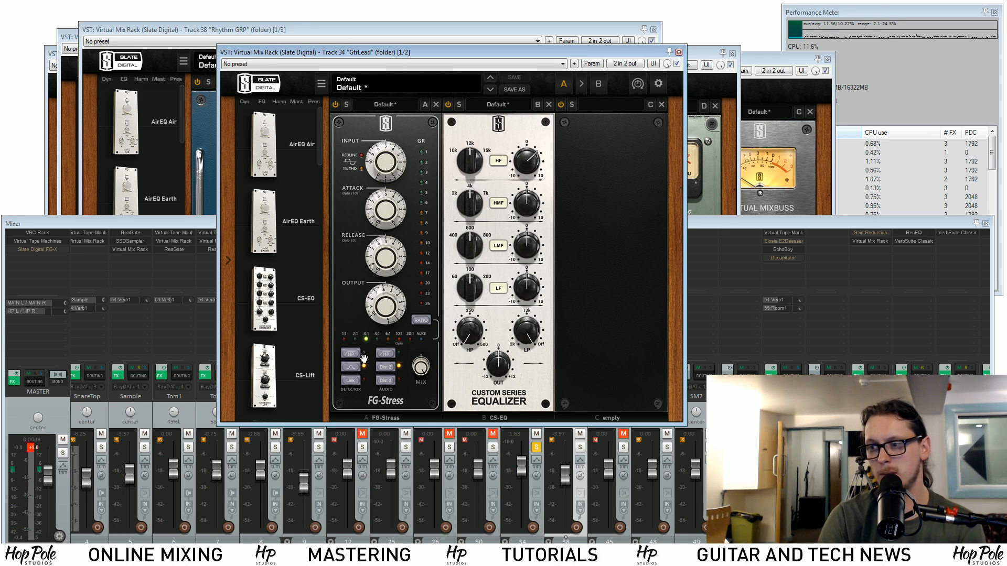
click(335, 108)
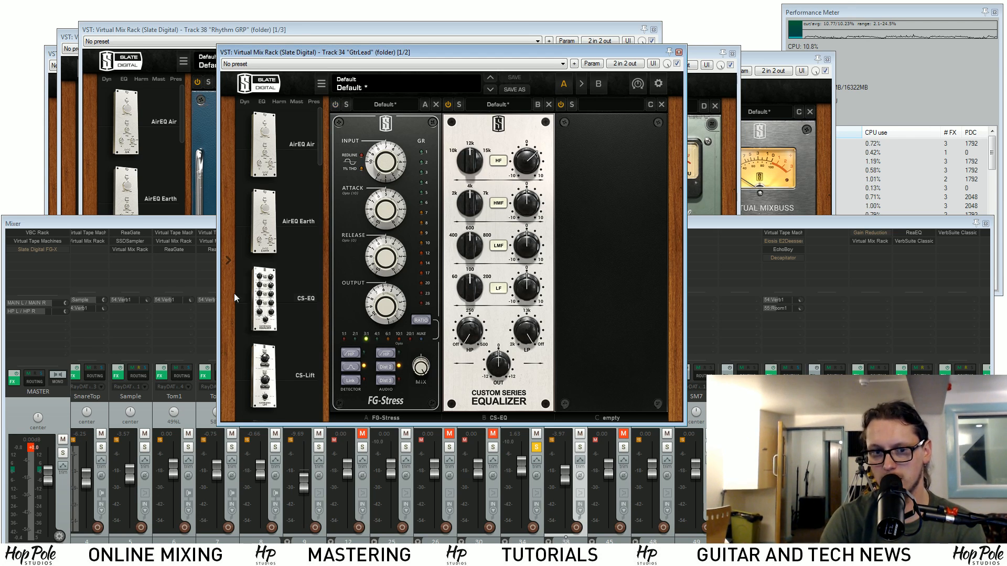
key(space)
mouse_move(388, 306)
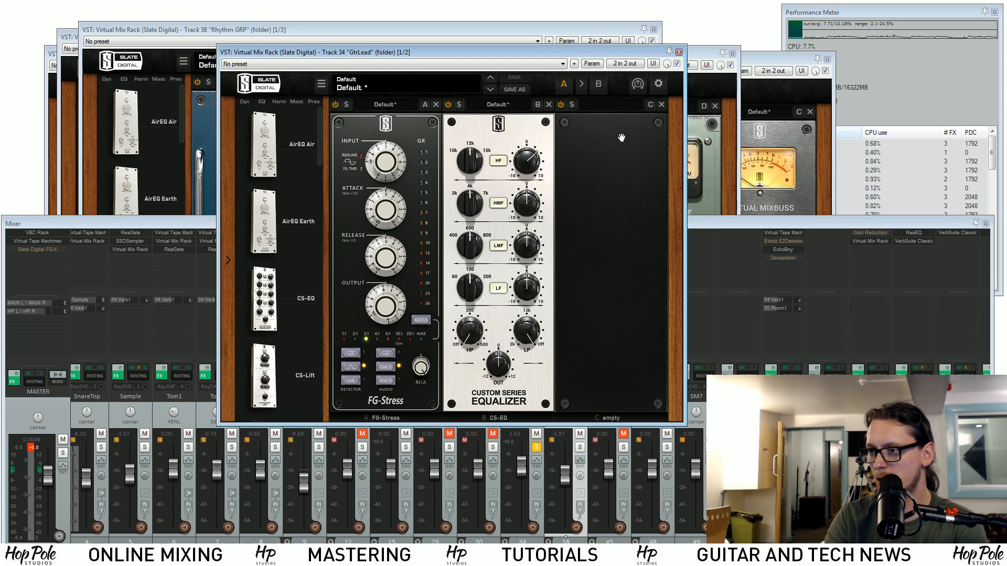
Add a Slate Digital Virtual Mix Rack to the master track and move it to the first position in the effects chain
drag(530, 55, 618, 52)
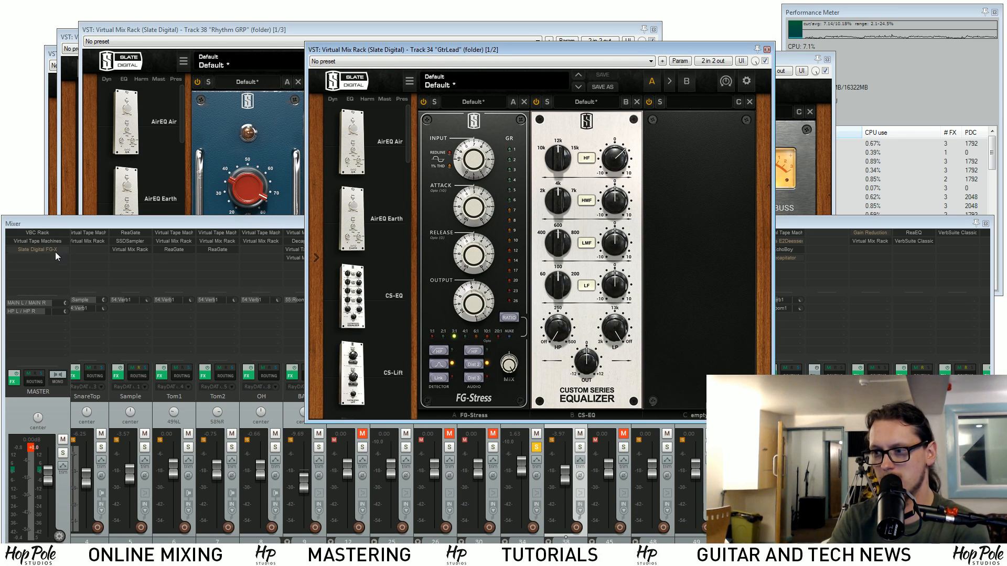
double_click(30, 263)
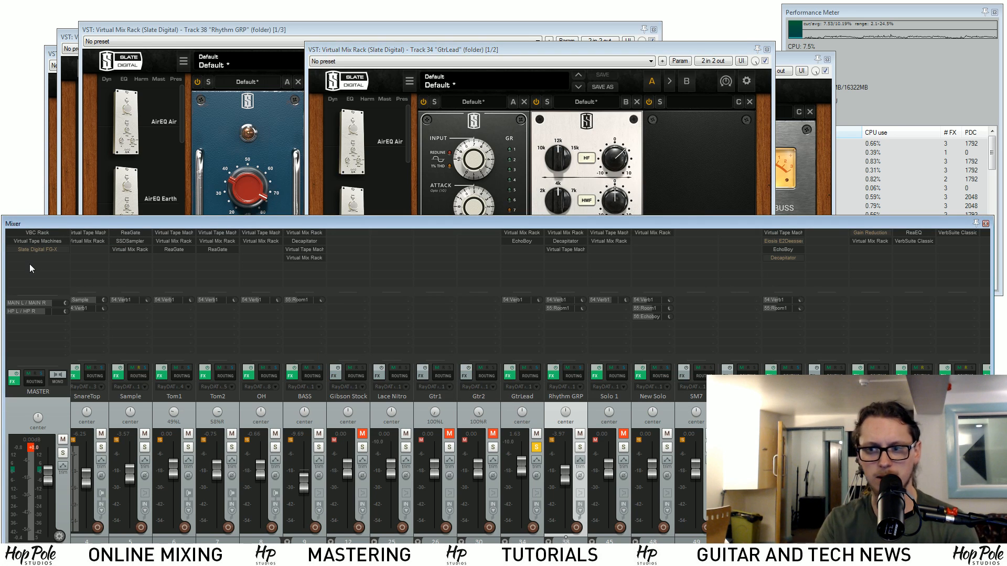
text(m)
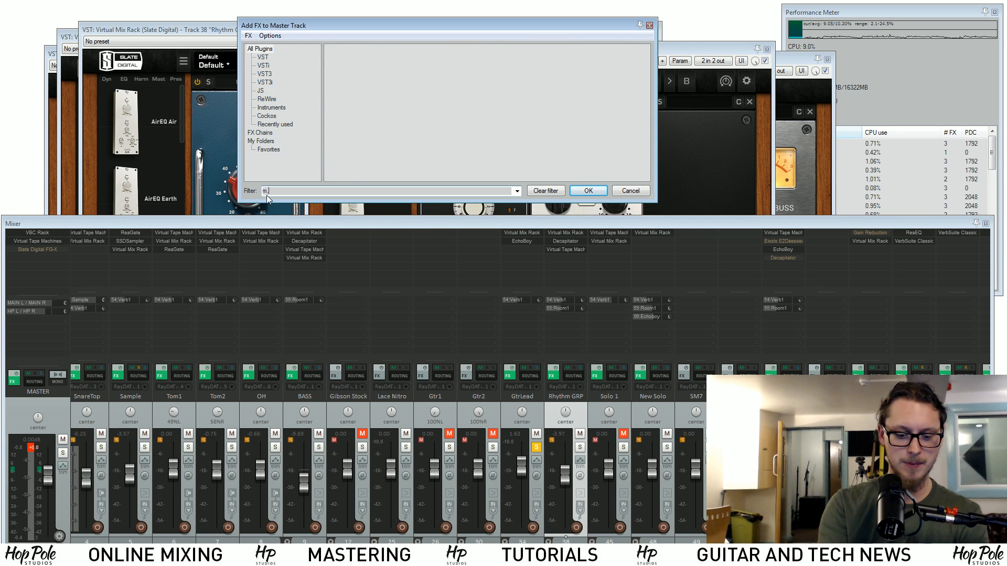
text(ix)
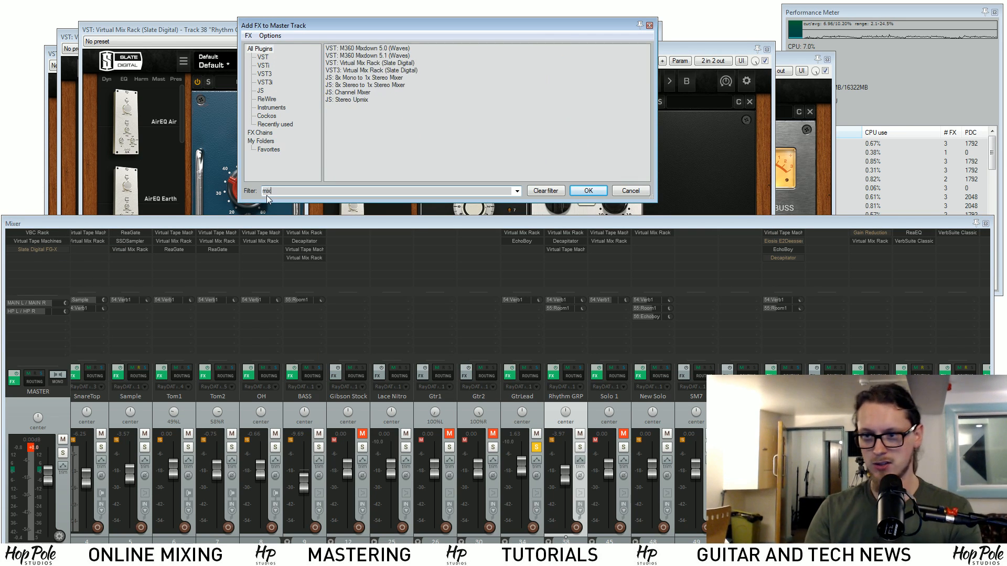
double_click(372, 64)
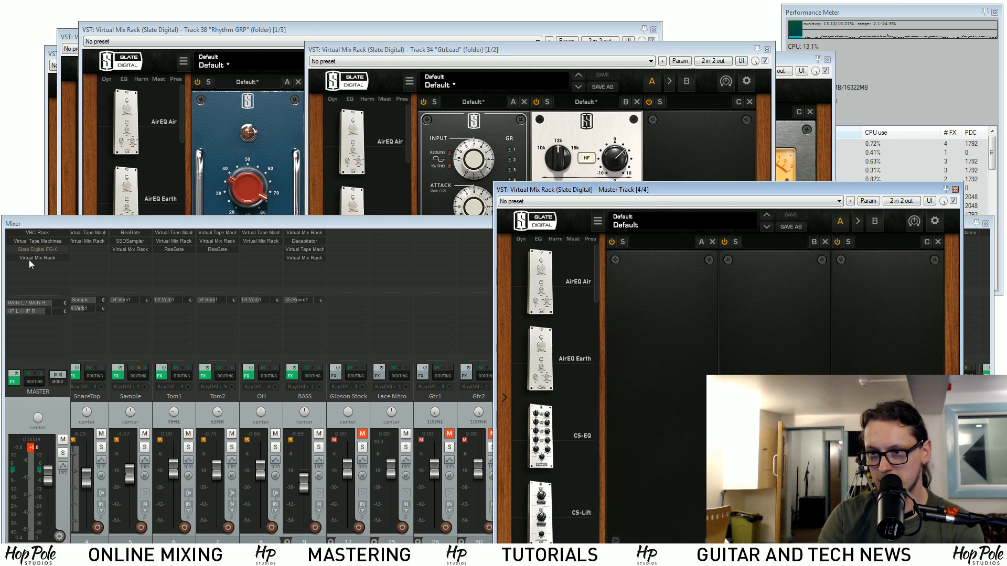
click(29, 259)
drag(29, 257, 40, 237)
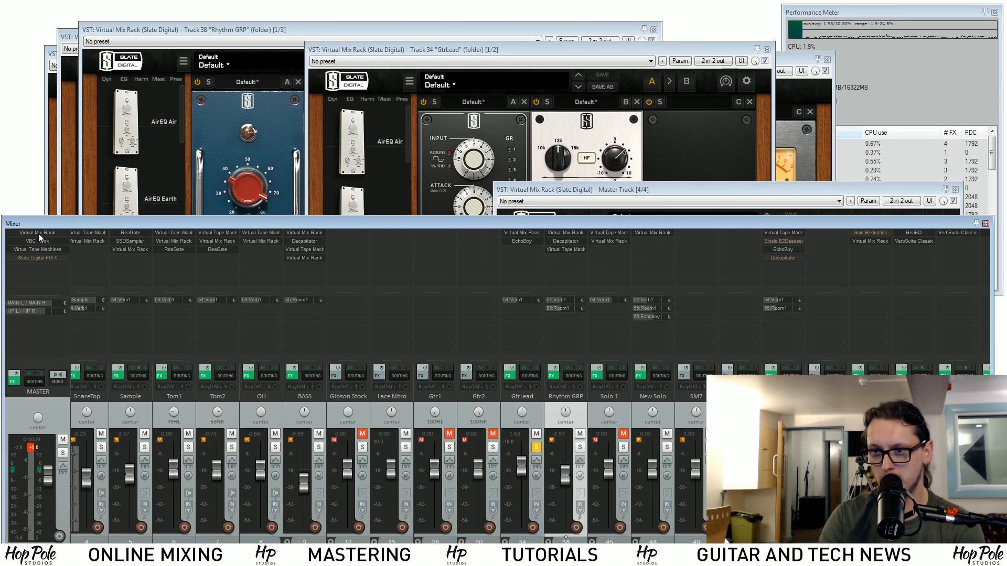
Reposition the master Virtual Mix Rack window, then view the master's VBC Rack compressors and close that plug-in
drag(627, 191, 278, 82)
click(42, 241)
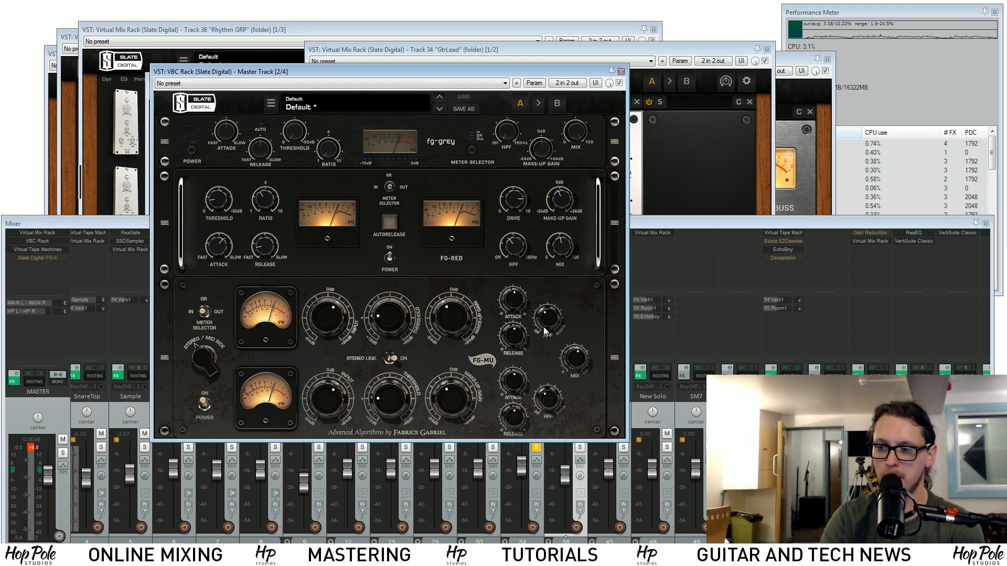
click(621, 72)
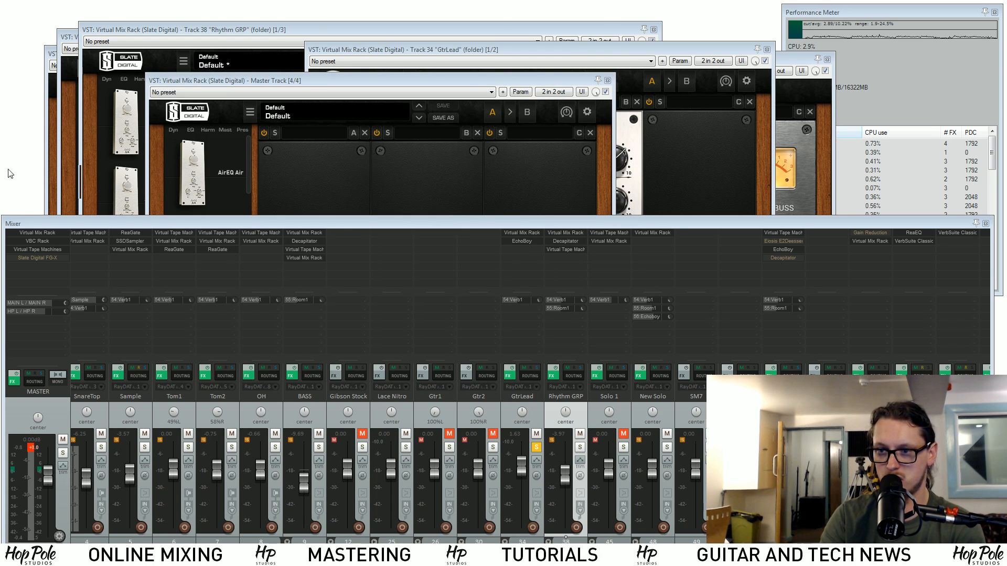
Load an FG-Stress module into the middle slot of the master Virtual Mix Rack and set its ratio to 1:1
click(357, 159)
scroll(225, 259, down, 5)
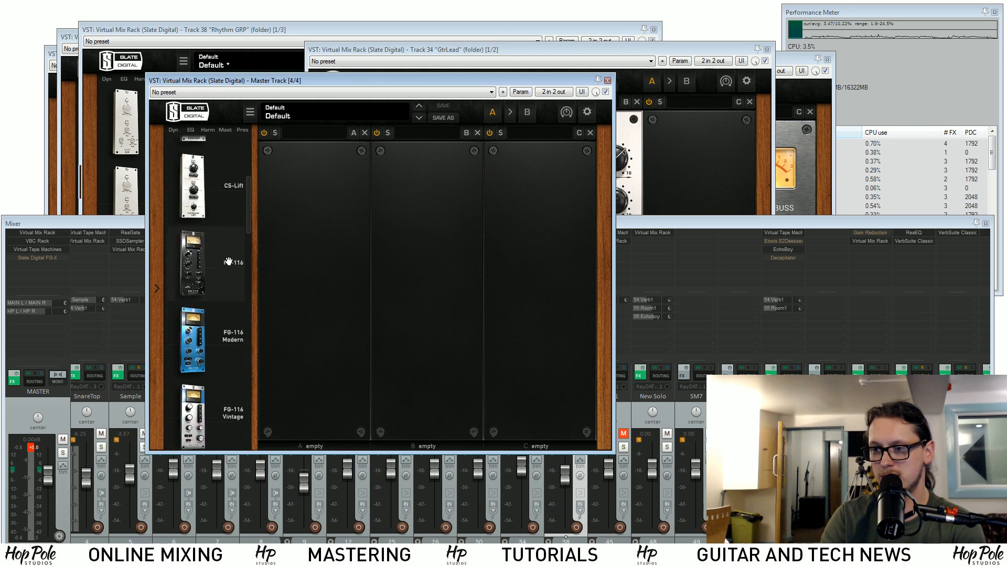
scroll(218, 262, down, 3)
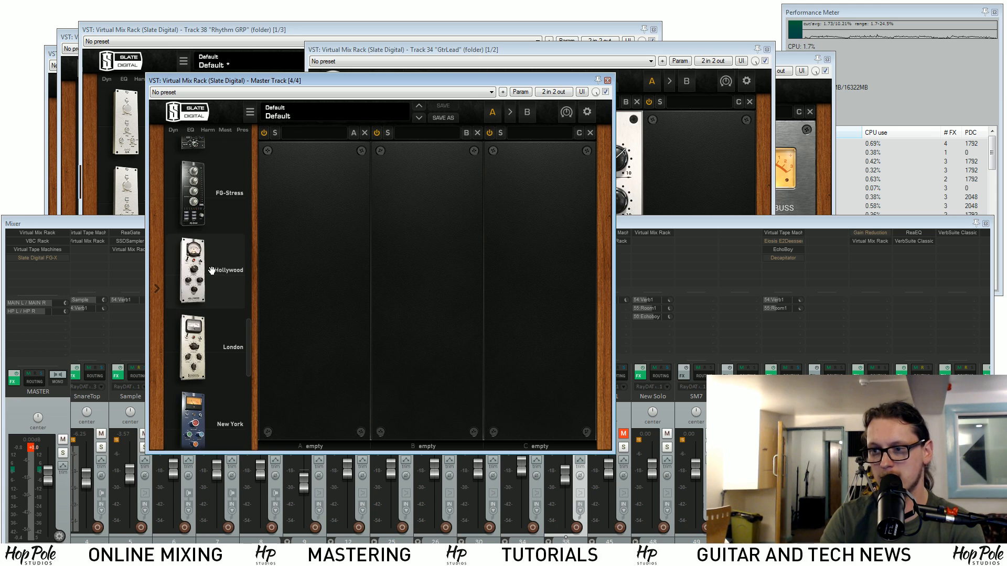
drag(193, 194, 439, 320)
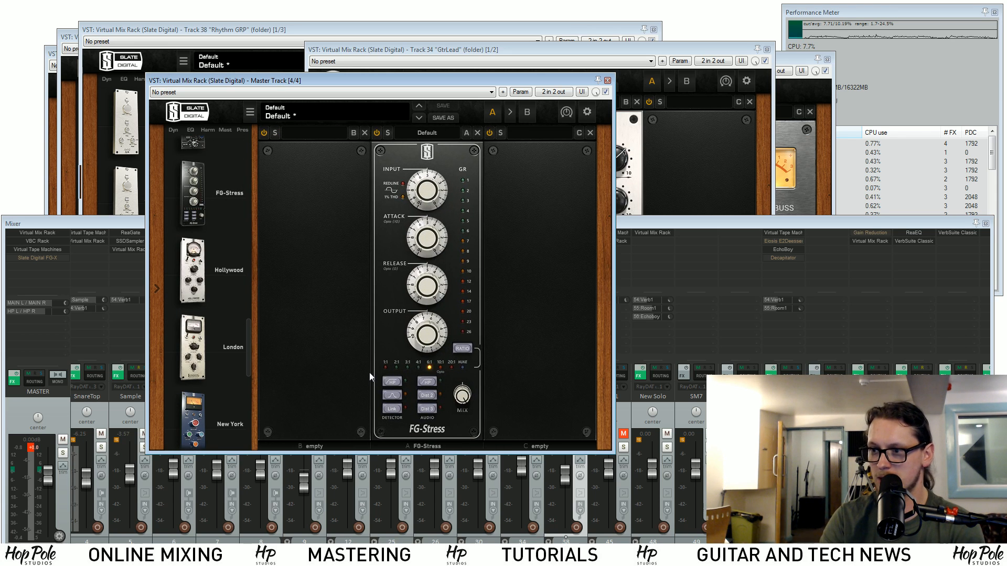
click(385, 367)
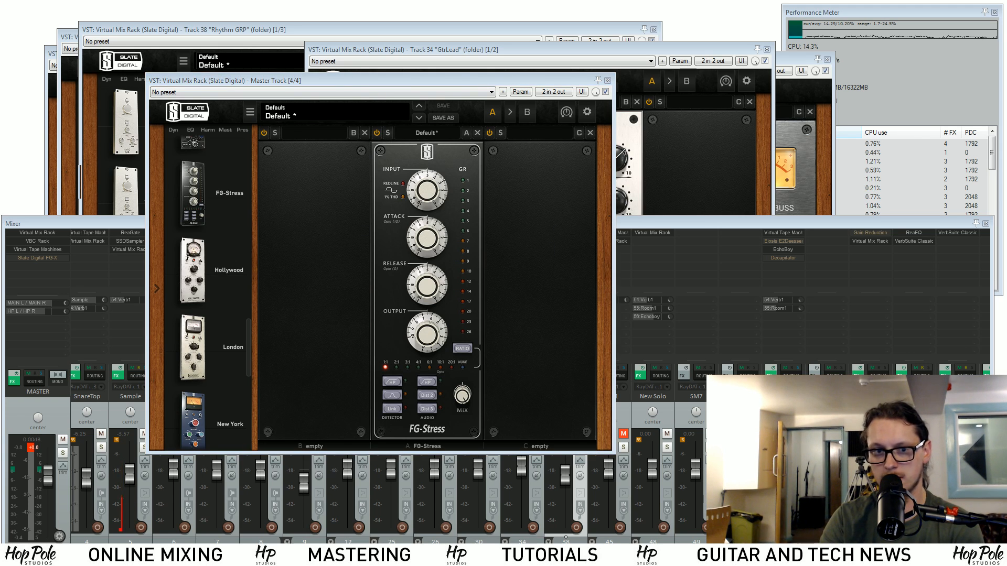
Play the full mix with GtrLead unsoloed and bypass the master FG-Stress to compare the sound
key(space)
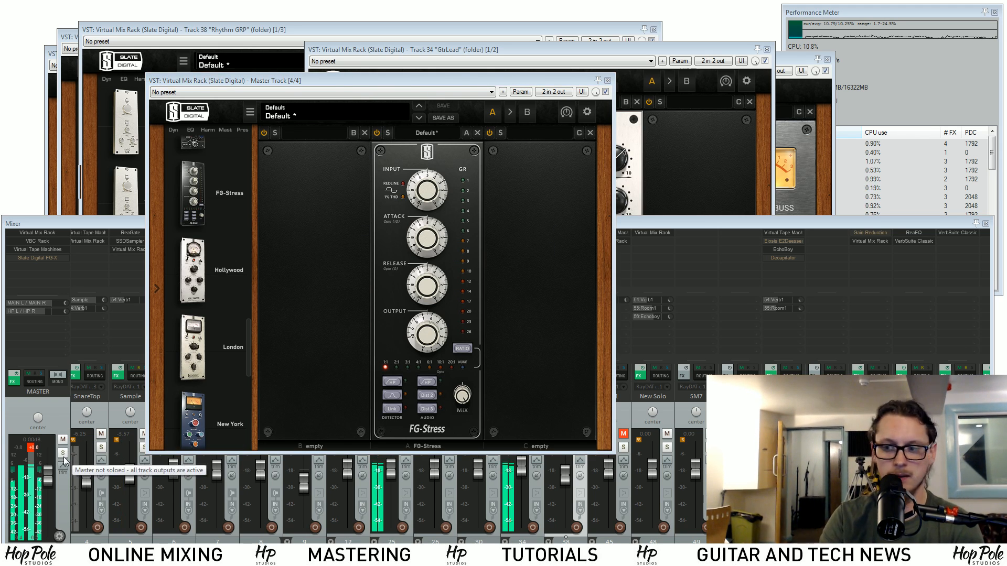
click(63, 462)
click(346, 181)
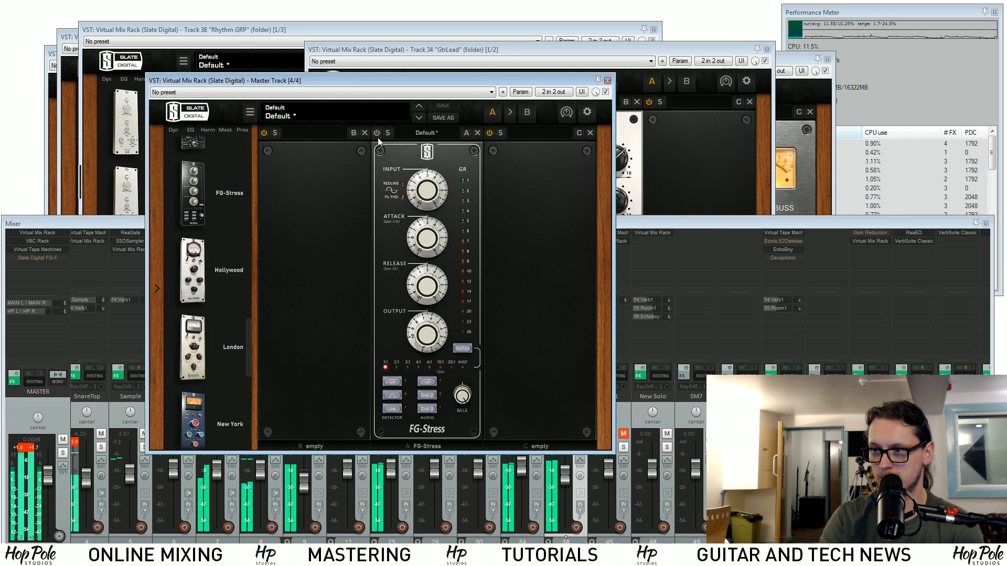
Adjust the master FG-Stress output level, audition its Dist 3 mode, and settle on Dist 2
drag(434, 339, 427, 350)
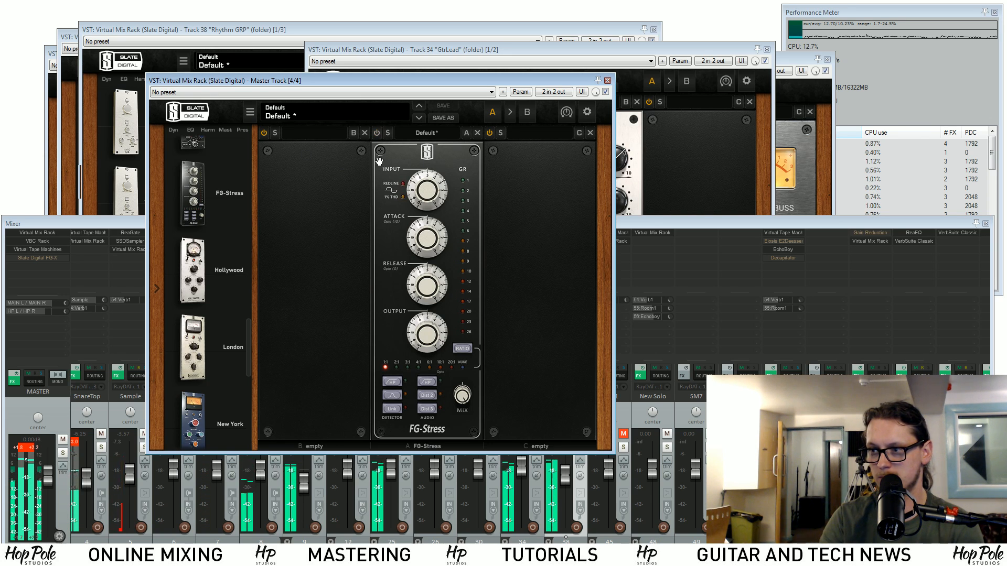
drag(423, 350, 422, 346)
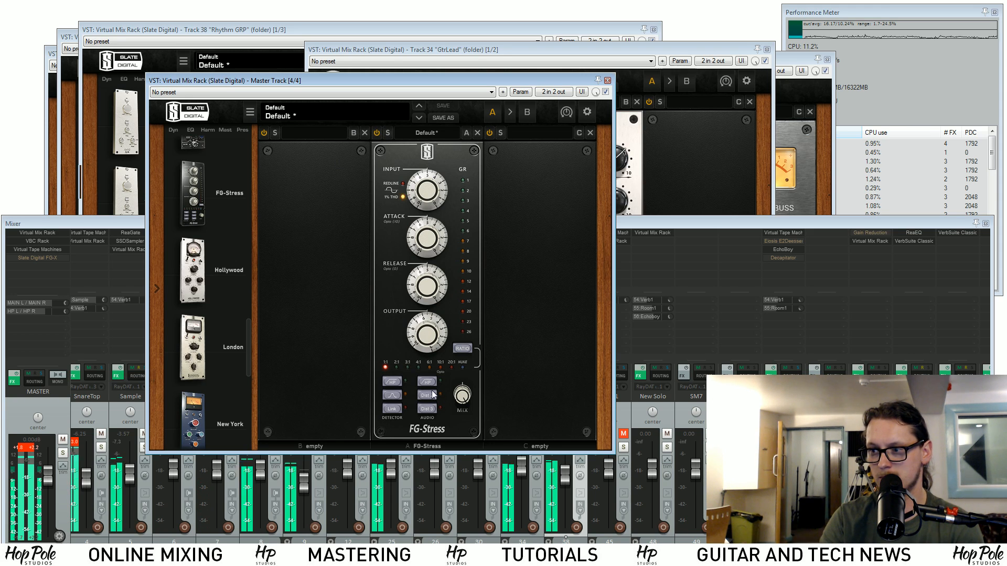
click(426, 408)
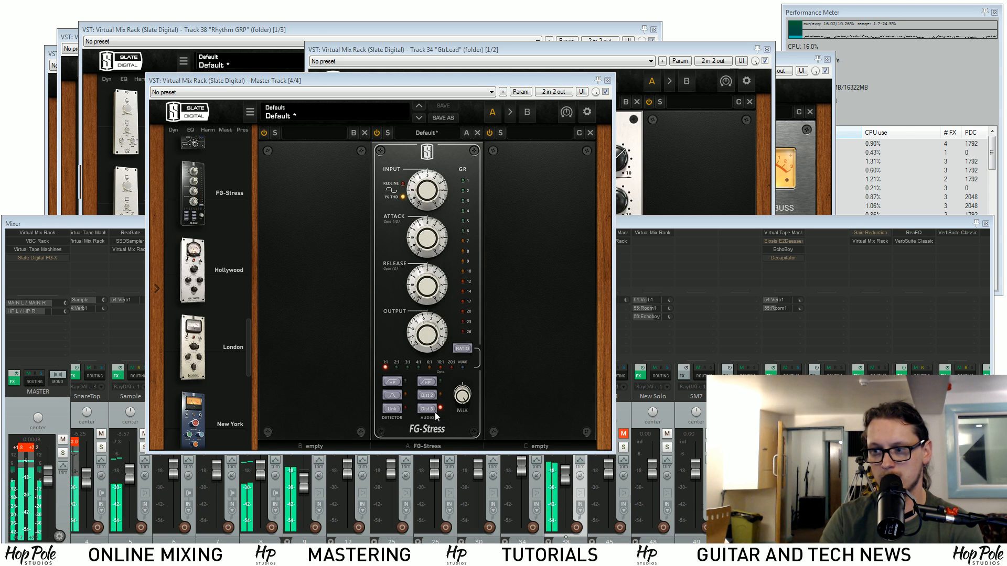
click(427, 395)
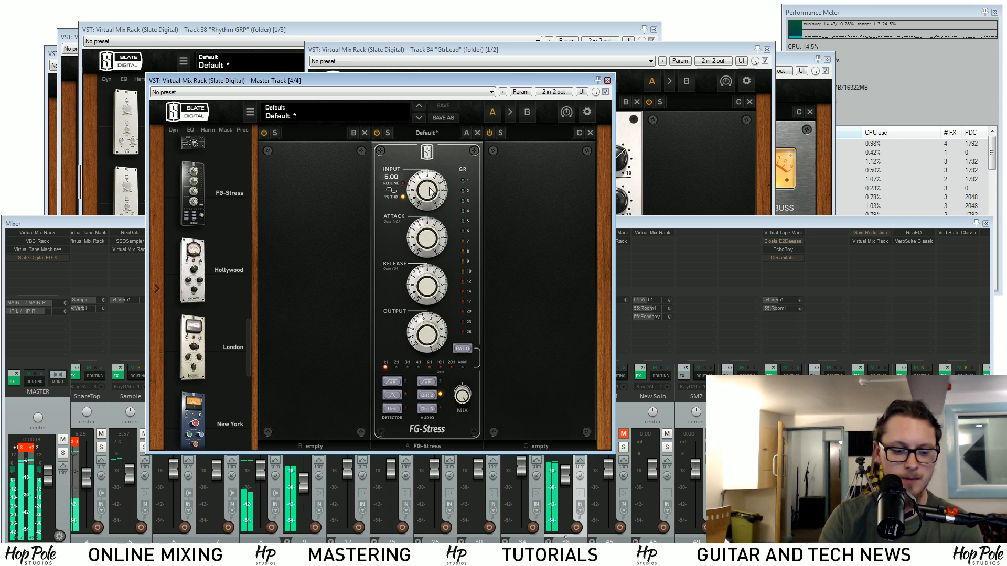
Lower the master FG-Stress input to 3.50 with a rebalanced output, and enable the detector's high-pass and band-emphasis filters
drag(430, 192, 429, 206)
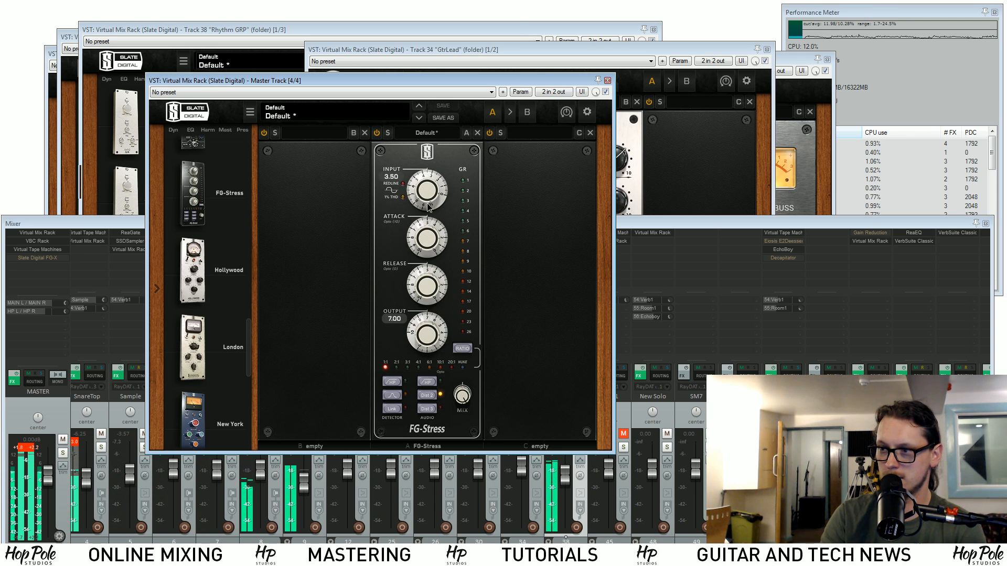
drag(430, 340, 430, 344)
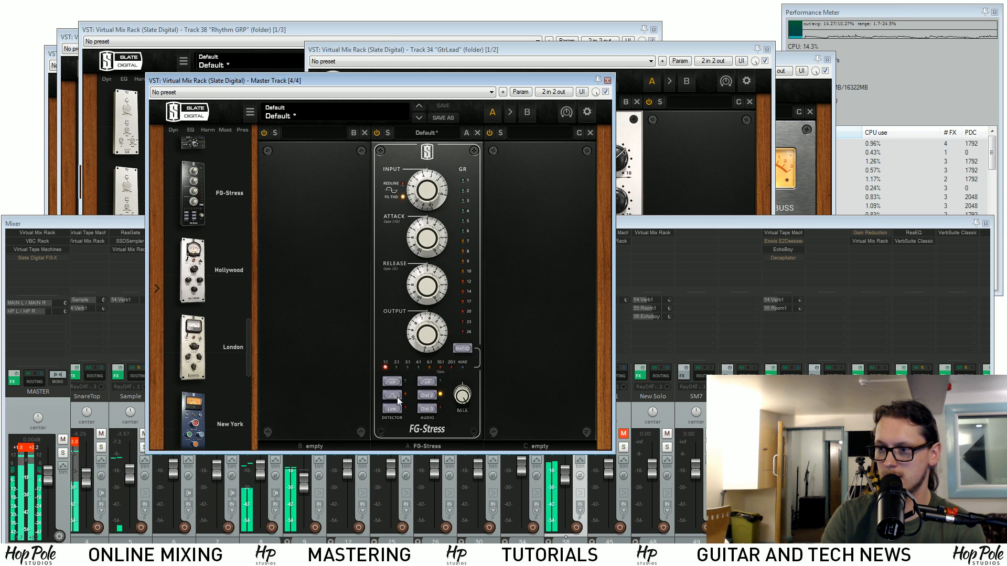
click(395, 379)
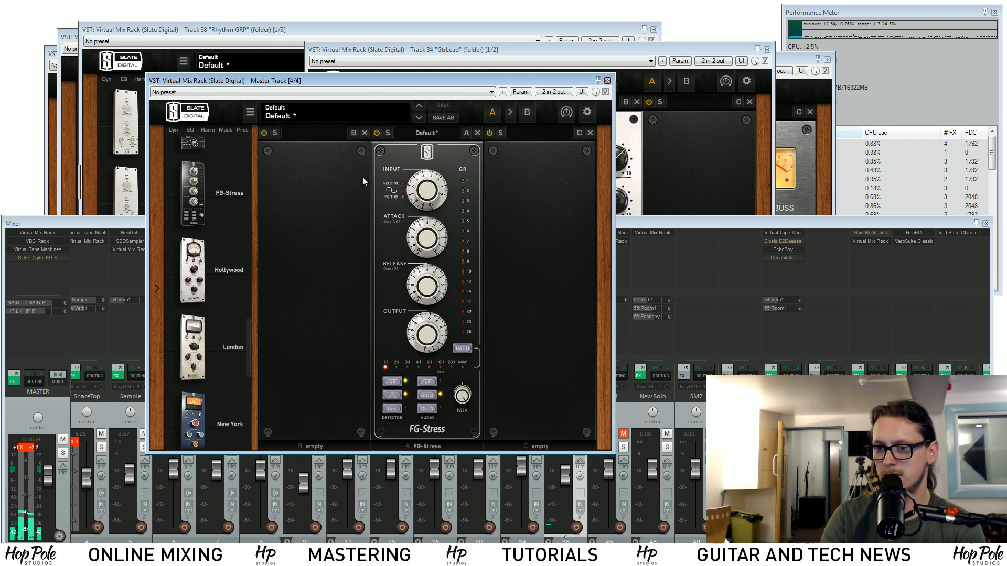
Clear the master peak meter, then raise the master FG-Stress attack and set its release to 0.00
click(34, 448)
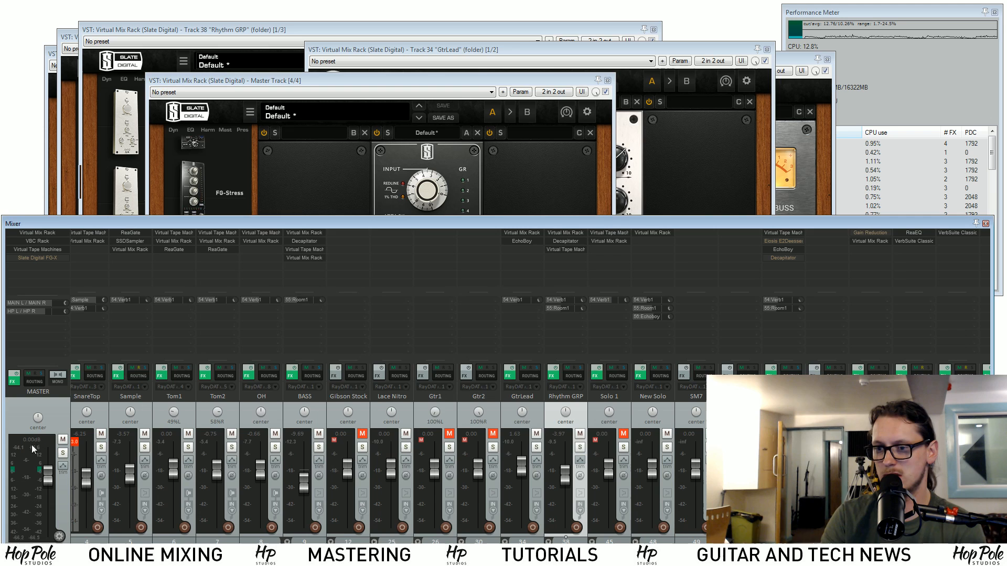
click(299, 157)
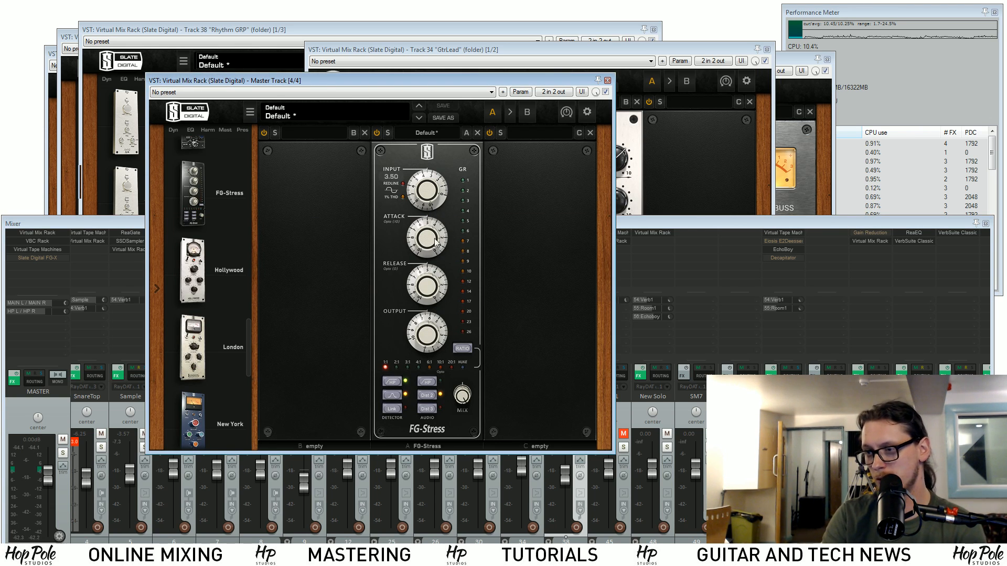
drag(427, 243, 435, 190)
drag(423, 282, 421, 337)
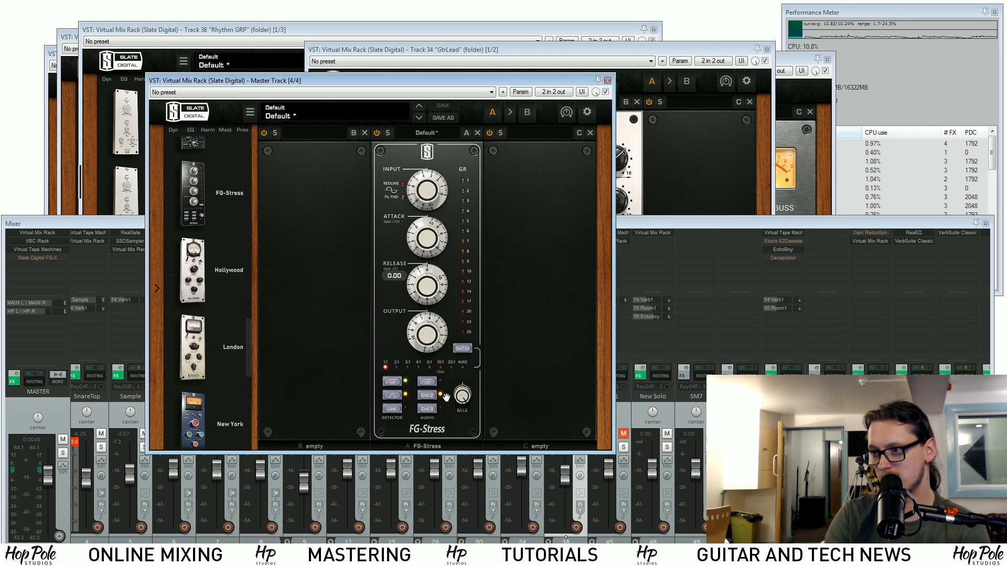
Set the master FG-Stress ratio to Nuke
click(464, 350)
click(465, 349)
click(465, 349)
click(464, 349)
click(465, 349)
click(465, 350)
click(464, 350)
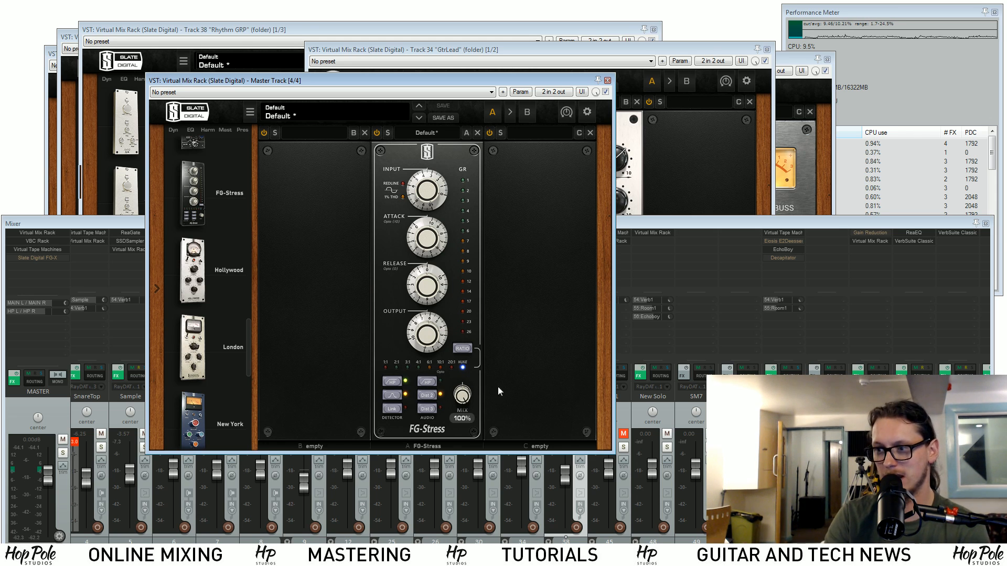
Play the full mix and adjust the master FG-Stress input, blending the Nuke compression in parallel at a mix of about 55%
key(space)
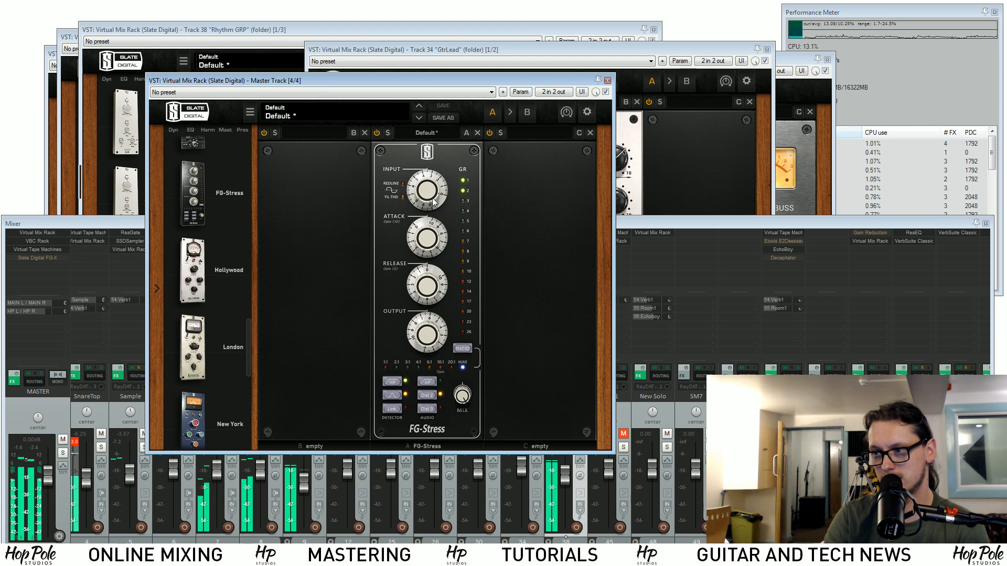
drag(433, 200, 426, 194)
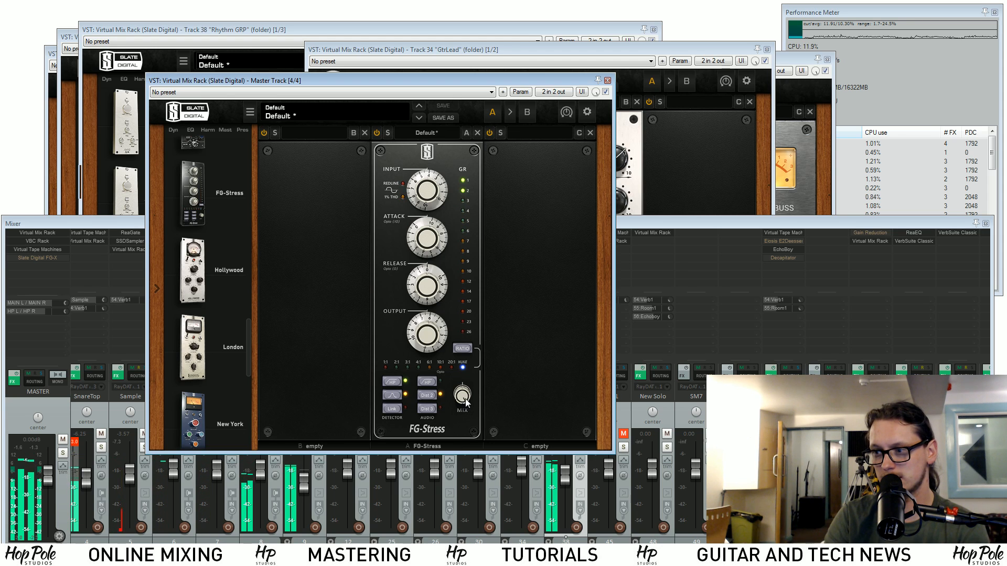
drag(466, 400, 459, 445)
drag(465, 396, 486, 348)
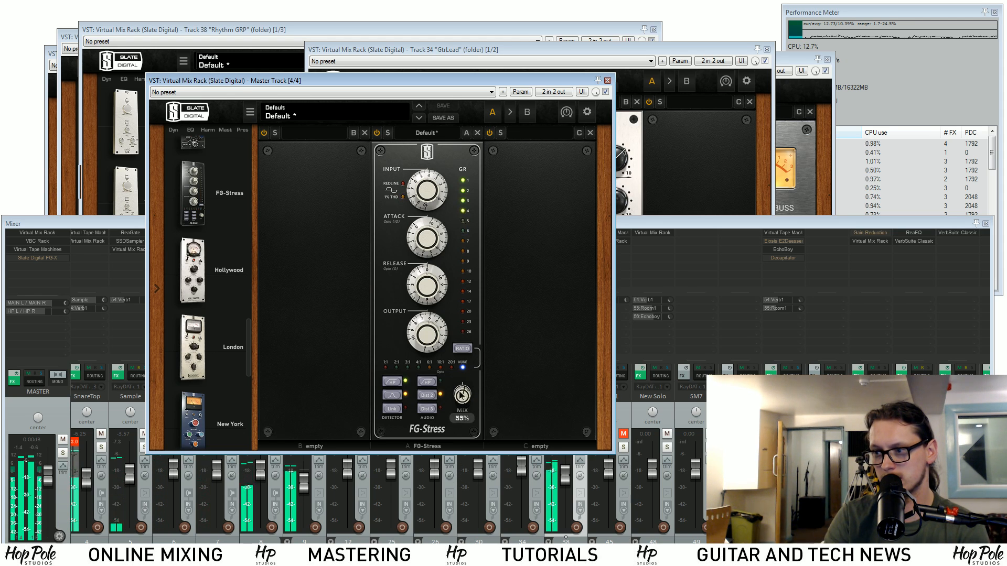
drag(461, 394, 461, 401)
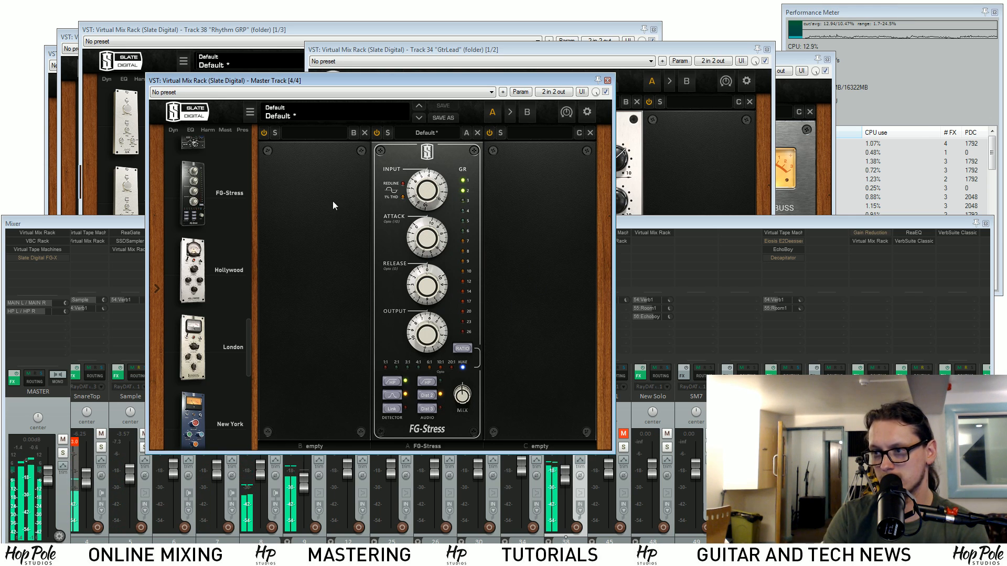
drag(424, 202, 428, 305)
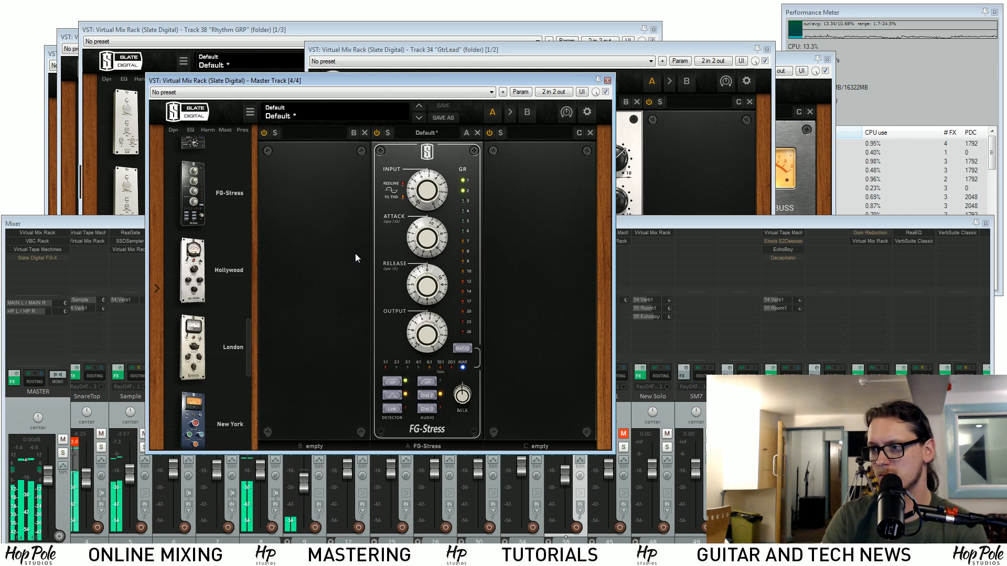
Raise the master FG-Stress output to match the bypassed level, toggling bypass to compare and clearing the master peak meter
click(376, 132)
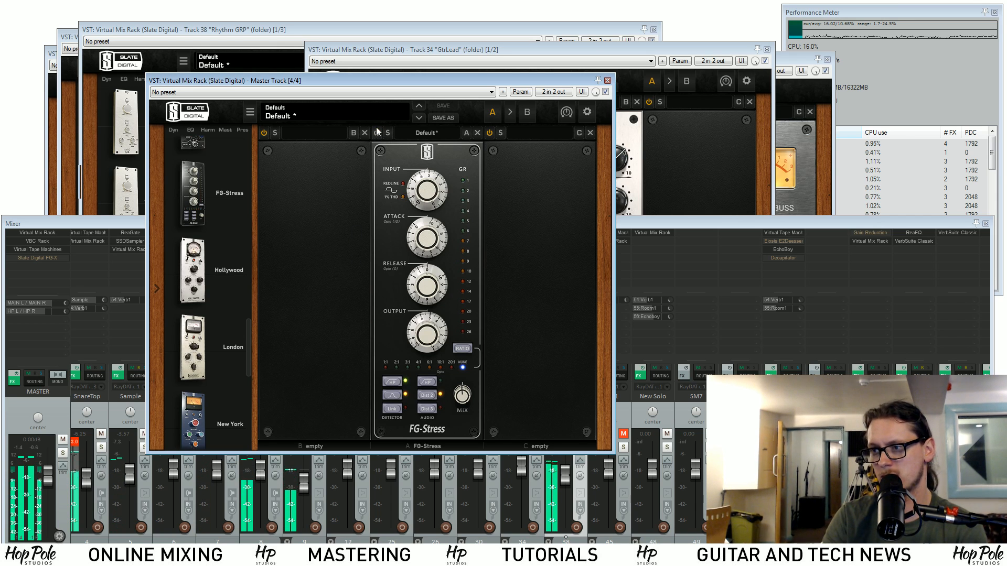
click(376, 133)
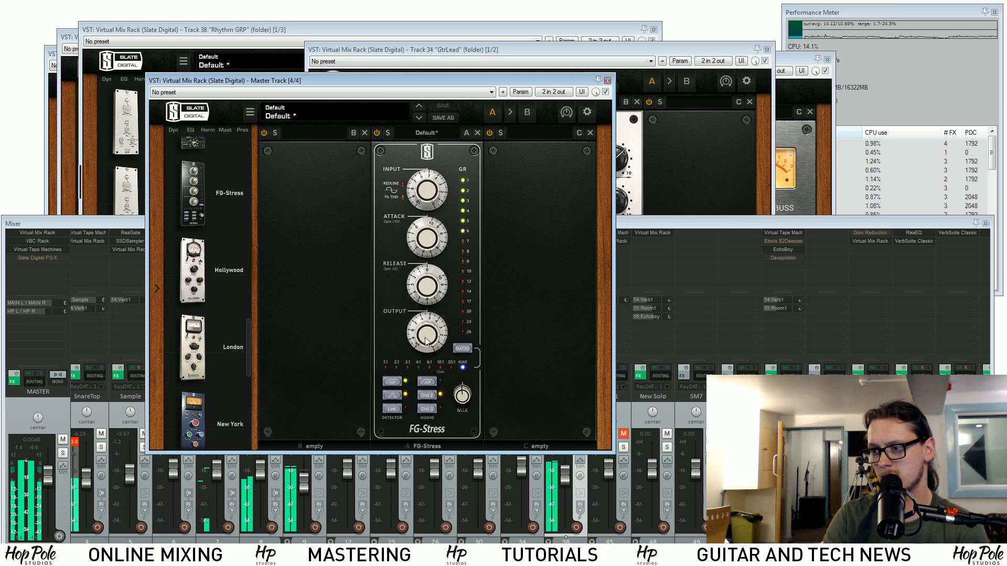
mouse_move(422, 338)
mouse_down()
mouse_move(423, 320)
mouse_move(414, 325)
mouse_up()
click(376, 134)
click(377, 134)
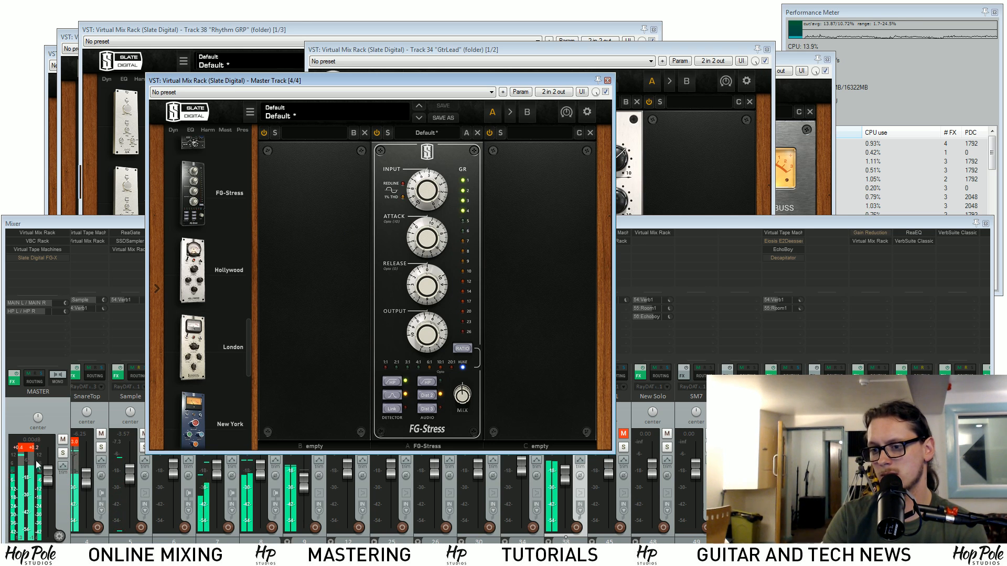
click(24, 450)
click(373, 134)
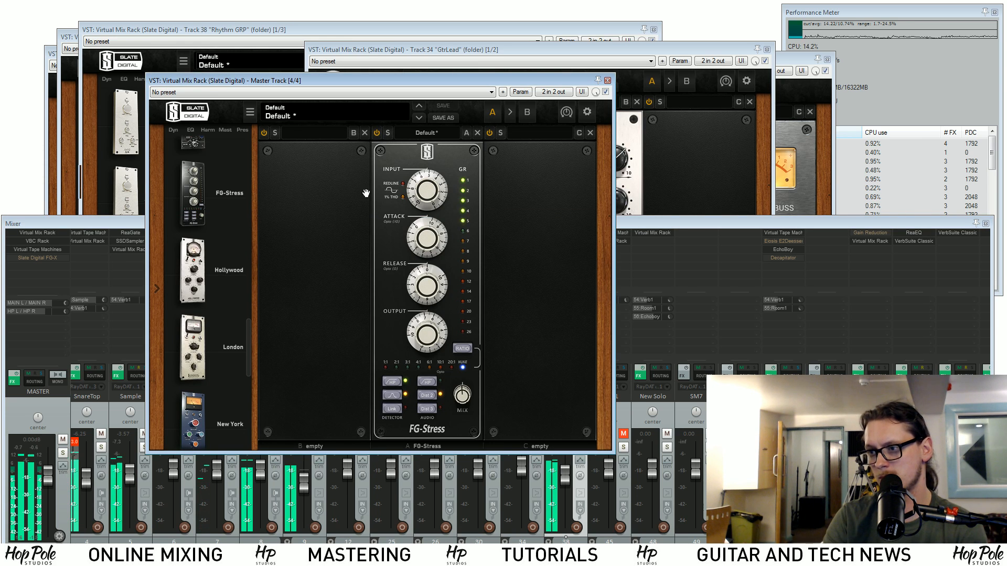
Drive the master FG-Stress input harder, set its output to 5.70, and toggle bypass to compare the sound
mouse_move(429, 202)
mouse_down()
mouse_move(430, 175)
mouse_move(427, 195)
mouse_up()
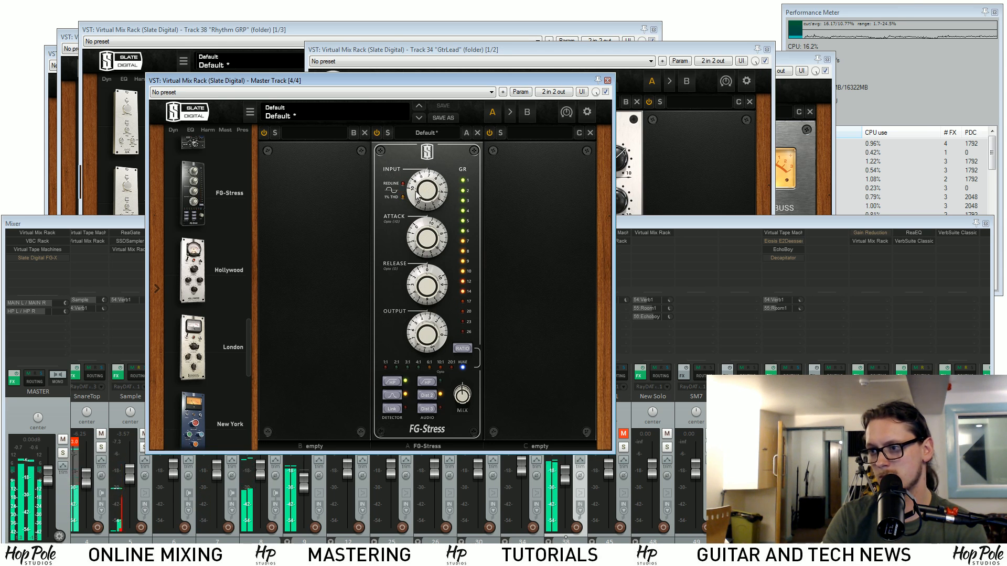
drag(422, 189, 422, 196)
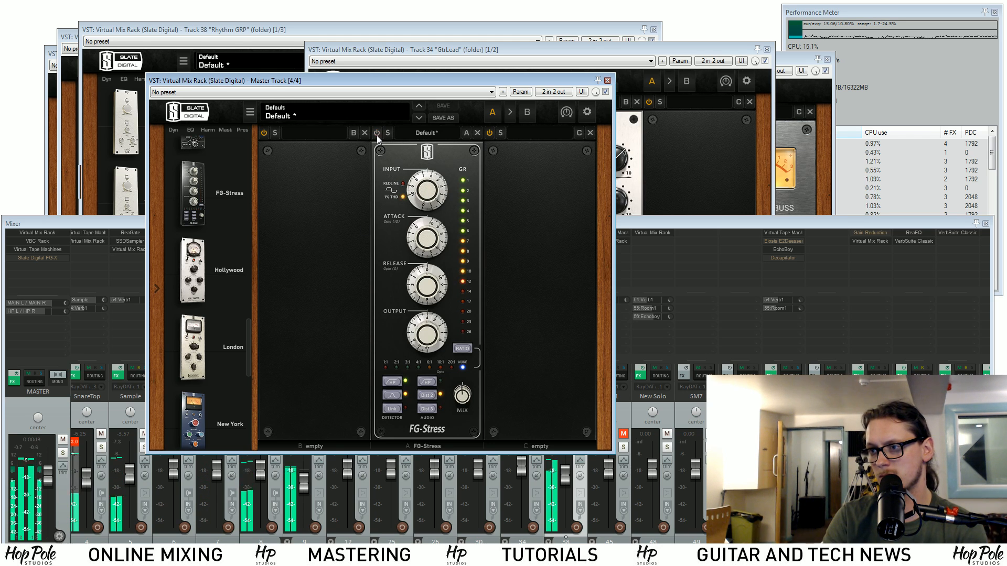
drag(433, 340, 433, 331)
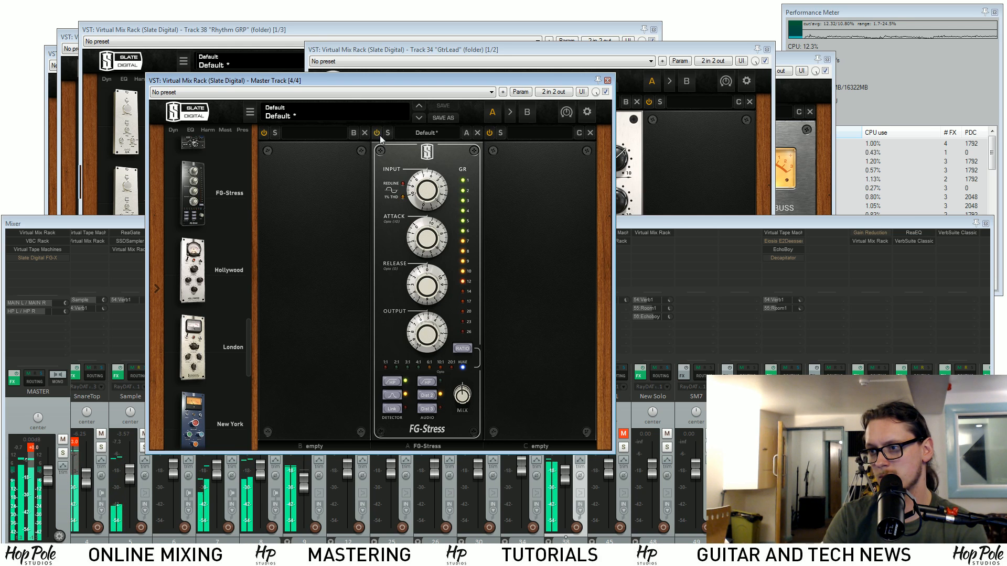
drag(422, 334, 422, 330)
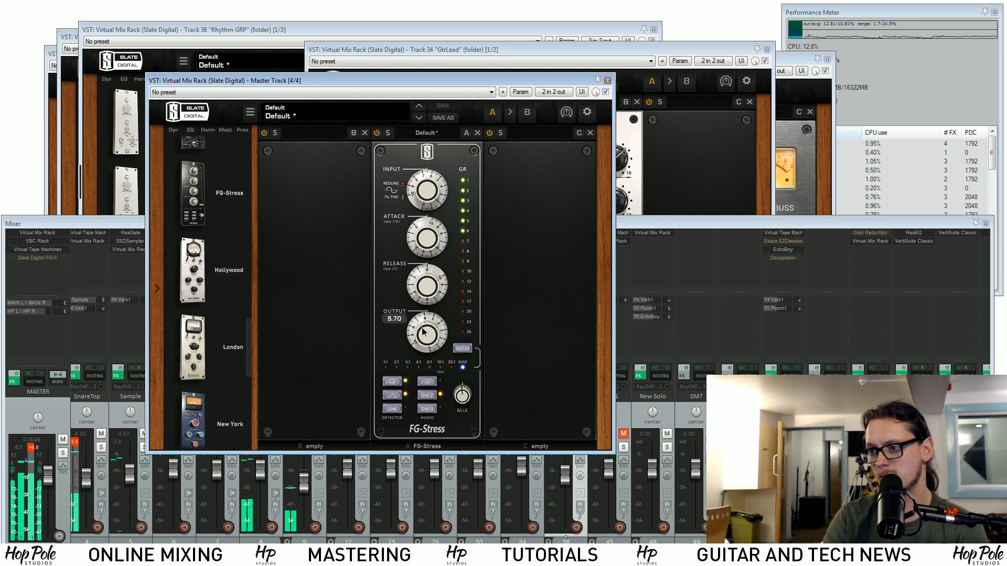
click(377, 132)
click(377, 132)
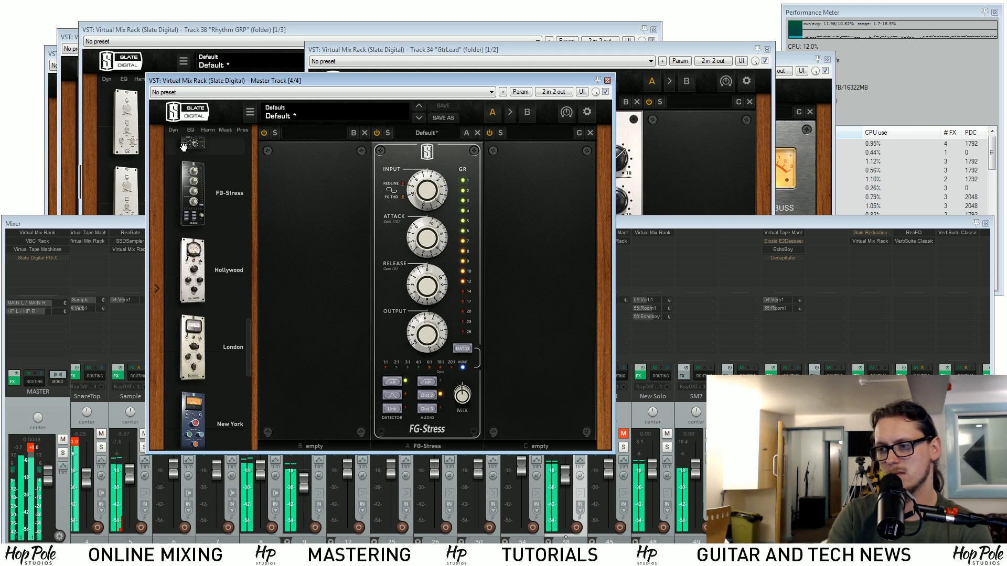
click(377, 134)
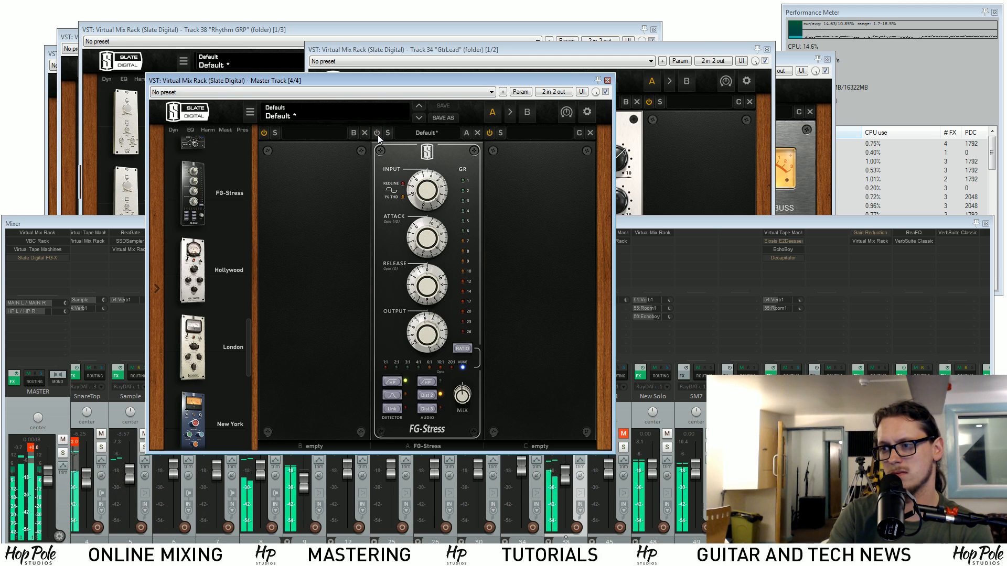
click(377, 134)
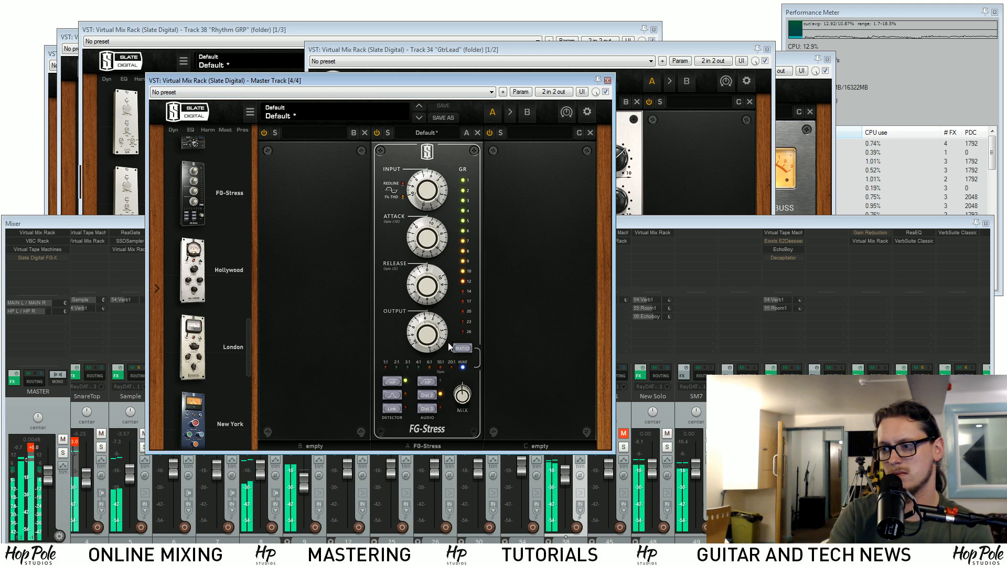
Set the master FG-Stress ratio to 3:1 and lower its input, rebalancing the output to 4.30
click(408, 366)
mouse_move(428, 333)
mouse_down()
mouse_move(430, 345)
mouse_move(416, 342)
mouse_move(422, 325)
mouse_up()
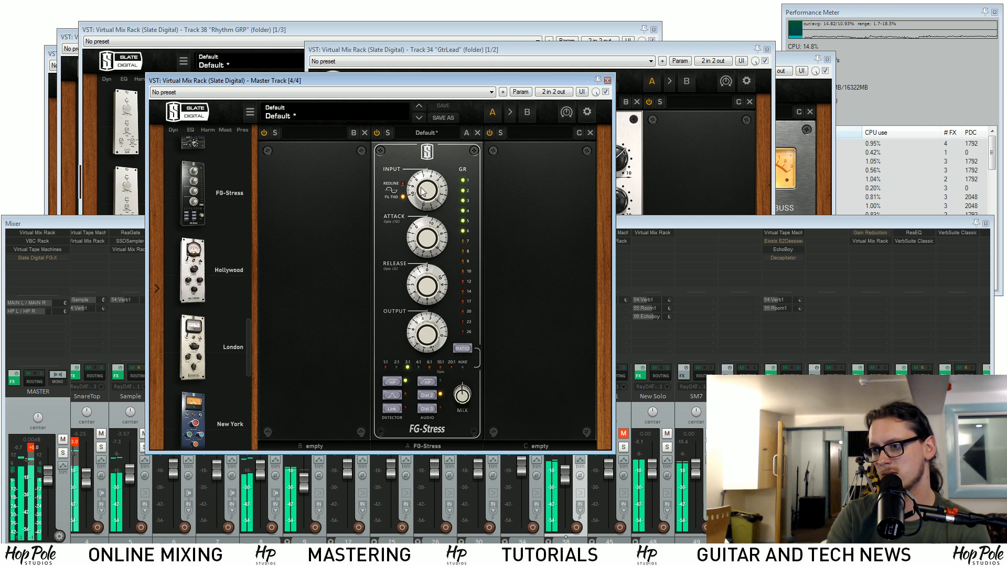
drag(425, 188, 425, 201)
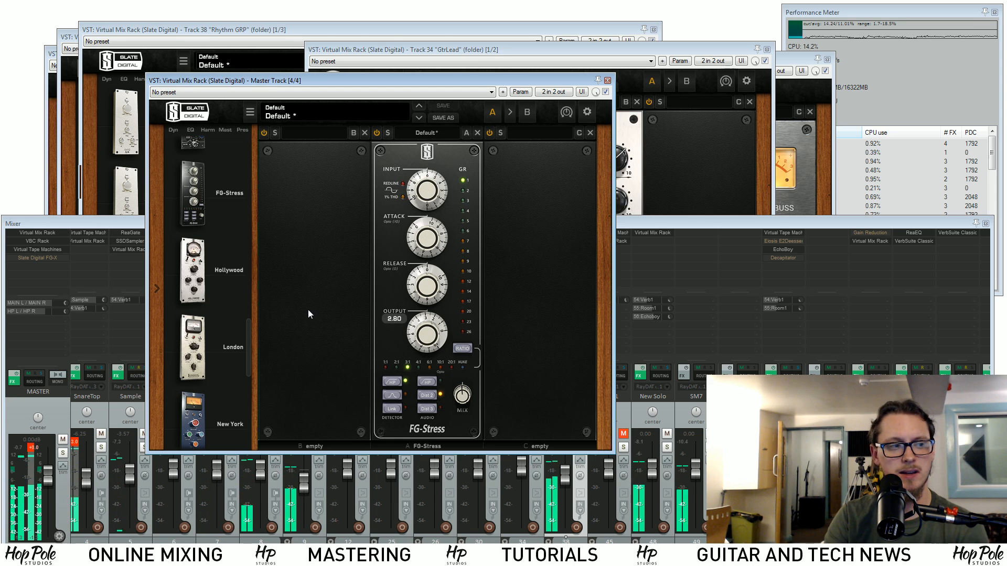
click(376, 132)
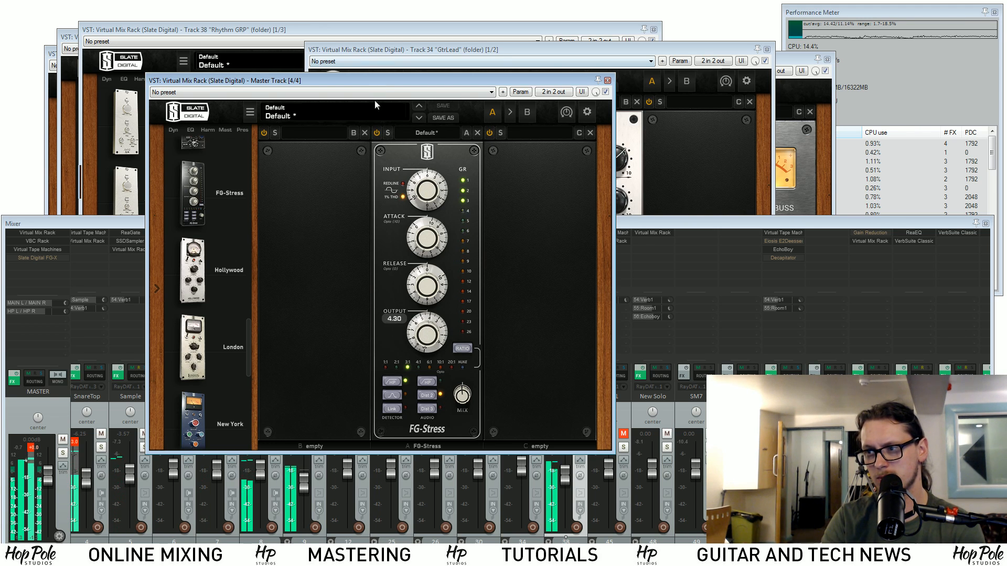
Set the master FG-Stress output to 4.60, toggling bypass to match the levels
click(377, 133)
click(377, 133)
drag(427, 341, 427, 337)
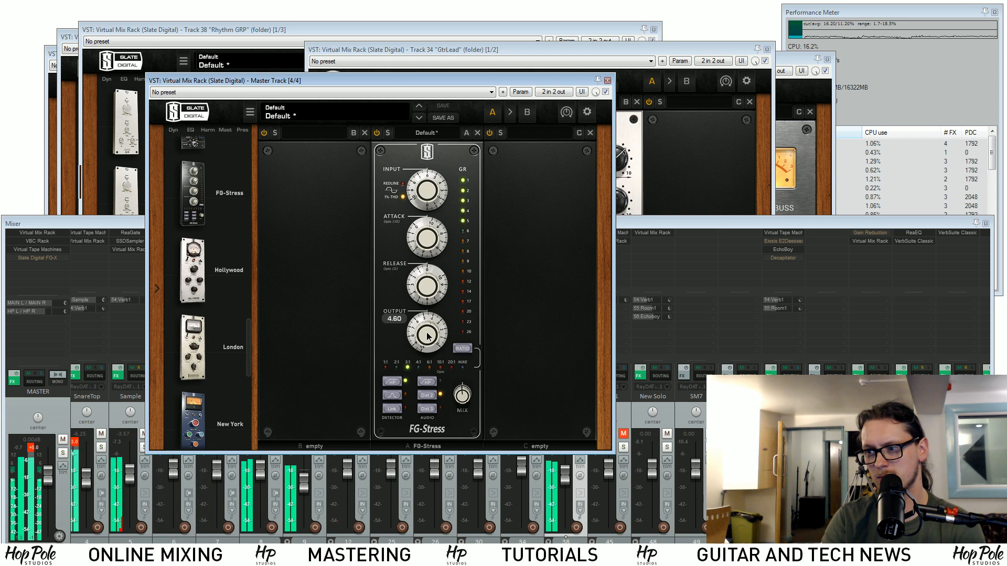
click(377, 133)
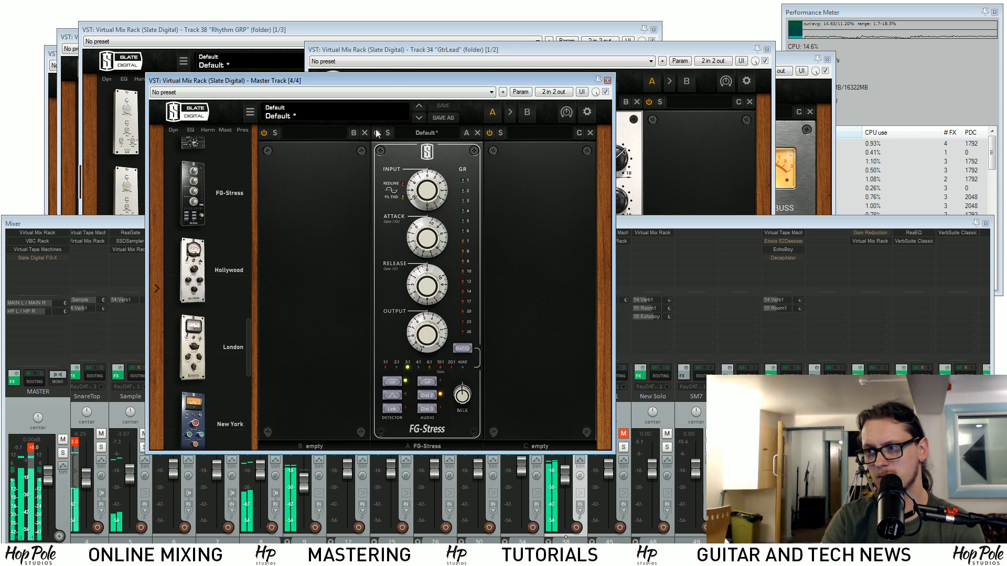
click(377, 132)
Lower the master FG-Stress output, raise its input to 7.40, and compare the mix with the module bypassed
mouse_move(430, 345)
mouse_down()
mouse_move(429, 330)
mouse_move(429, 358)
mouse_up()
drag(427, 194, 427, 173)
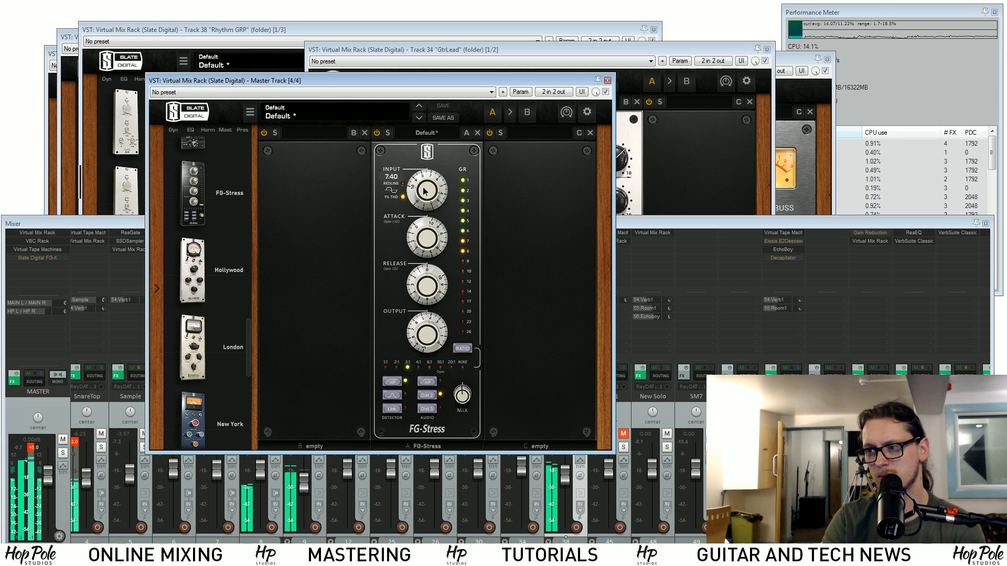
click(376, 132)
click(376, 133)
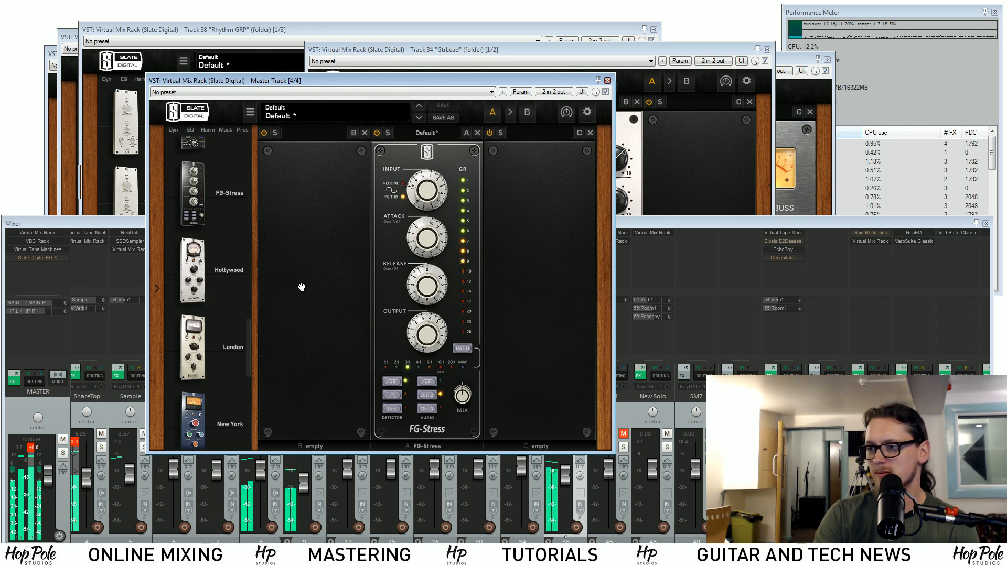
click(377, 133)
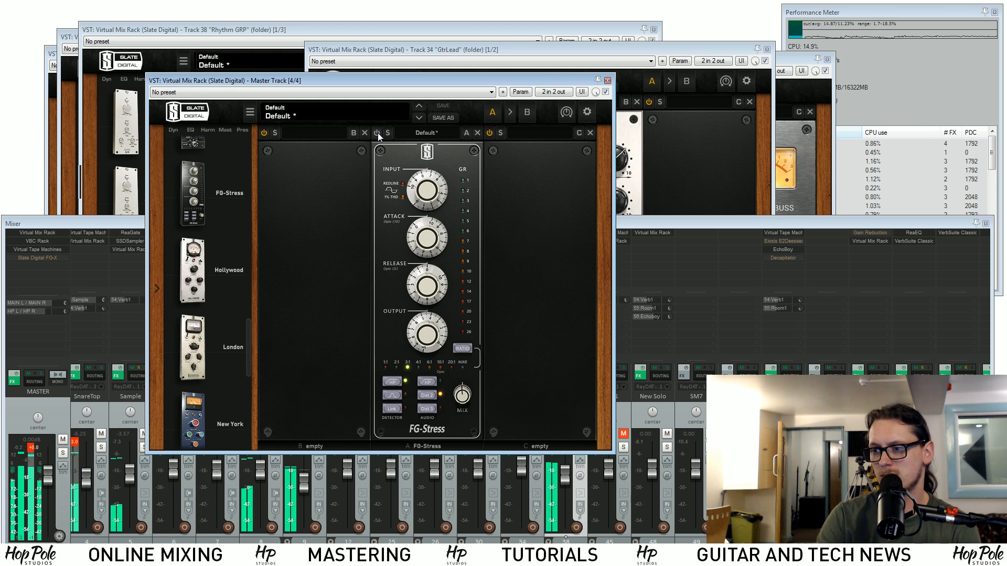
click(377, 133)
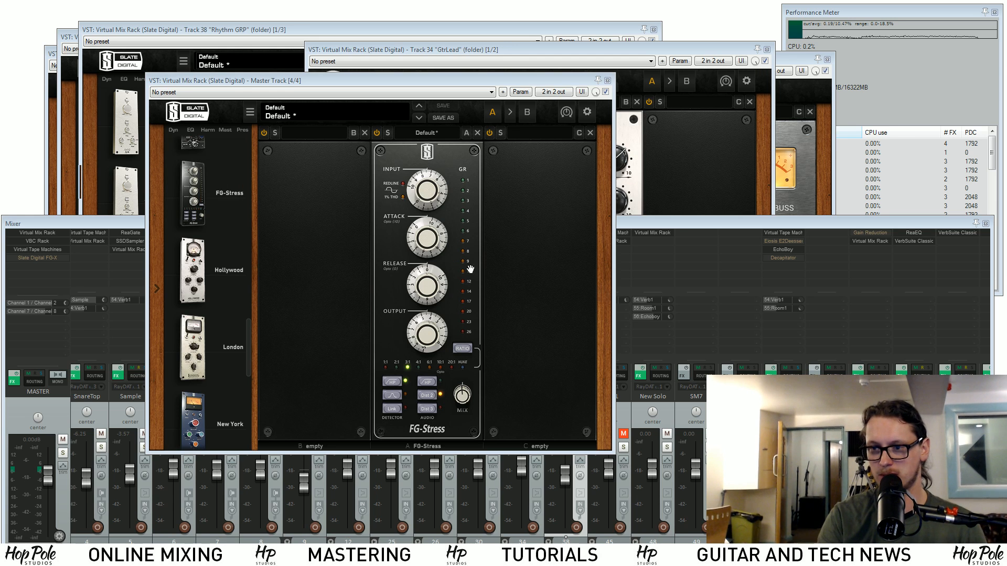
Open the DRUMS track's Virtual Mix Rack and switch on The Monster module
click(734, 224)
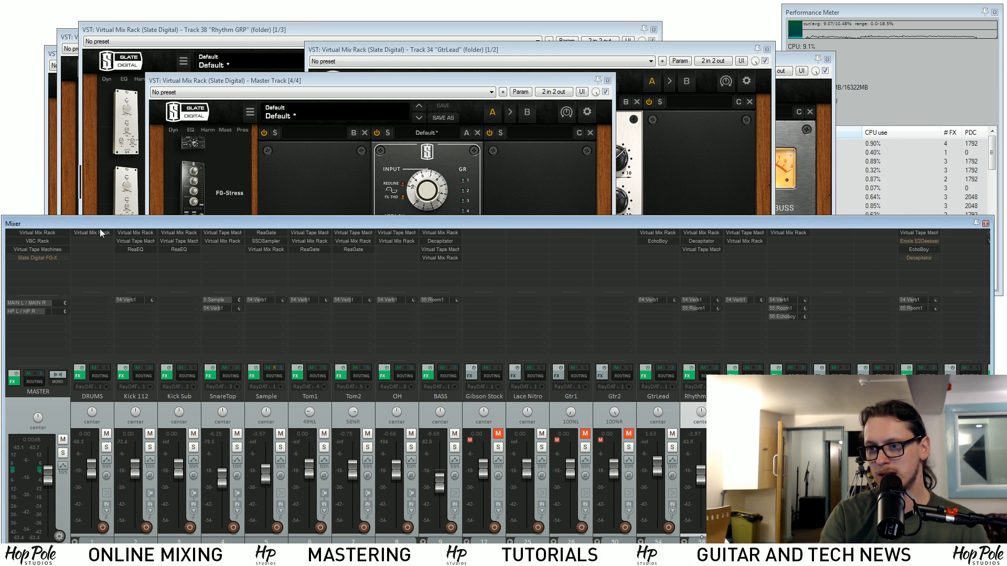
click(94, 232)
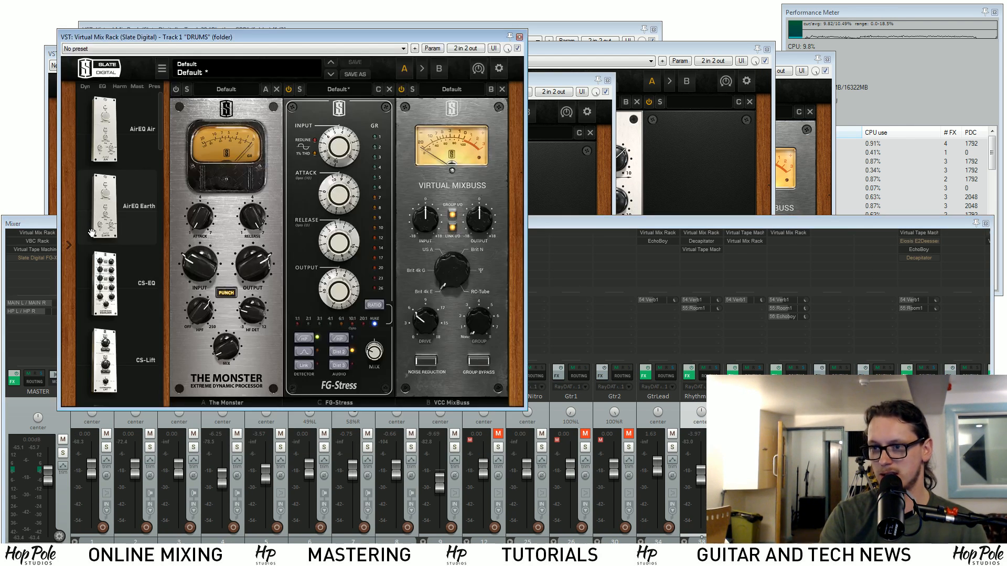
click(176, 89)
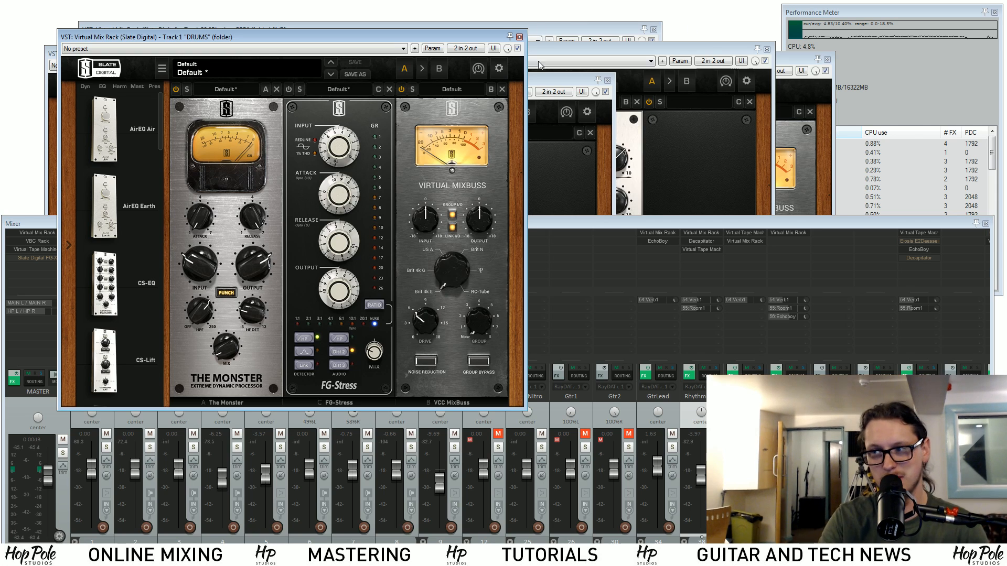
Bring the master Virtual Mix Rack back to the front, play the mix, and bring up the Performance Meter to check CPU use
click(555, 172)
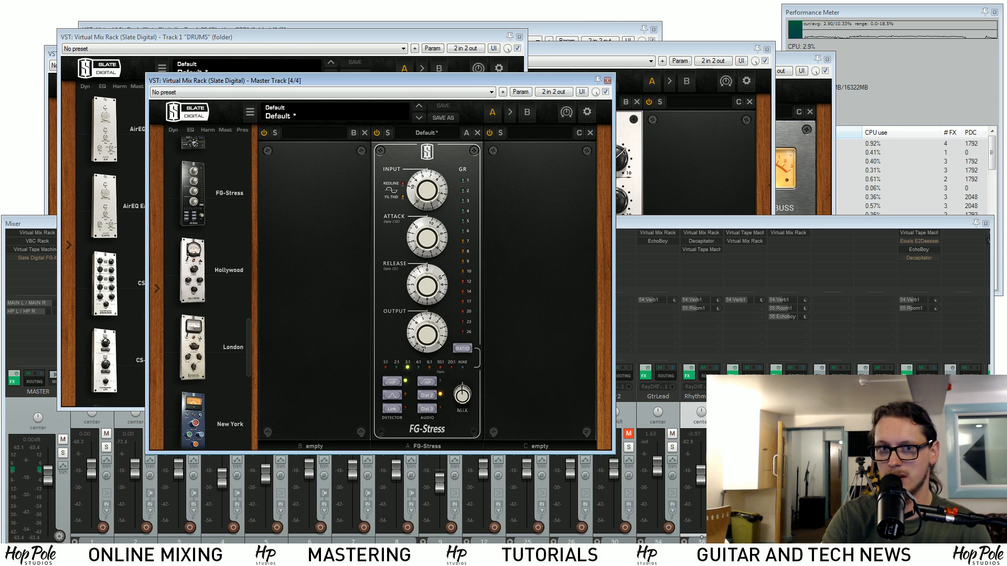
key(space)
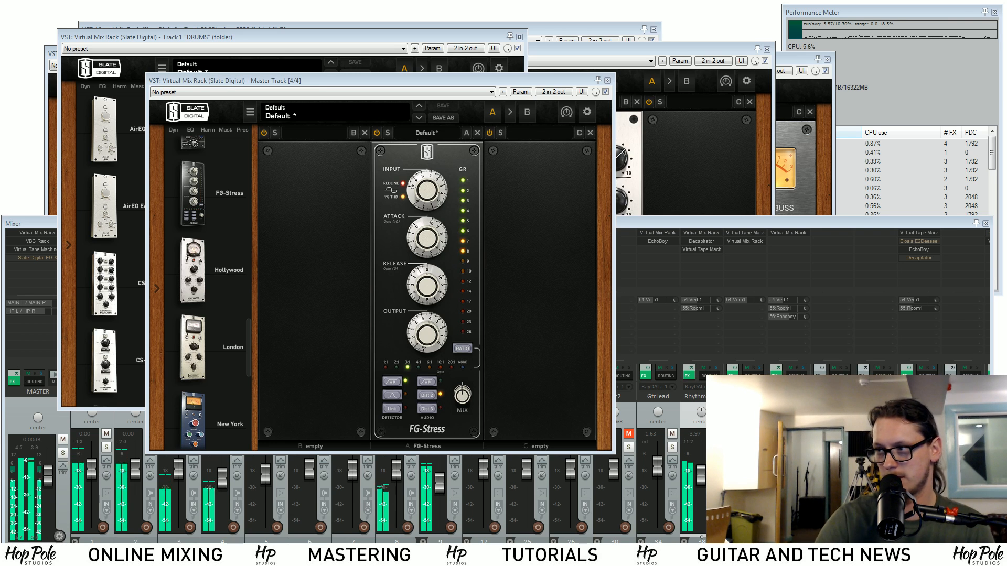
click(882, 69)
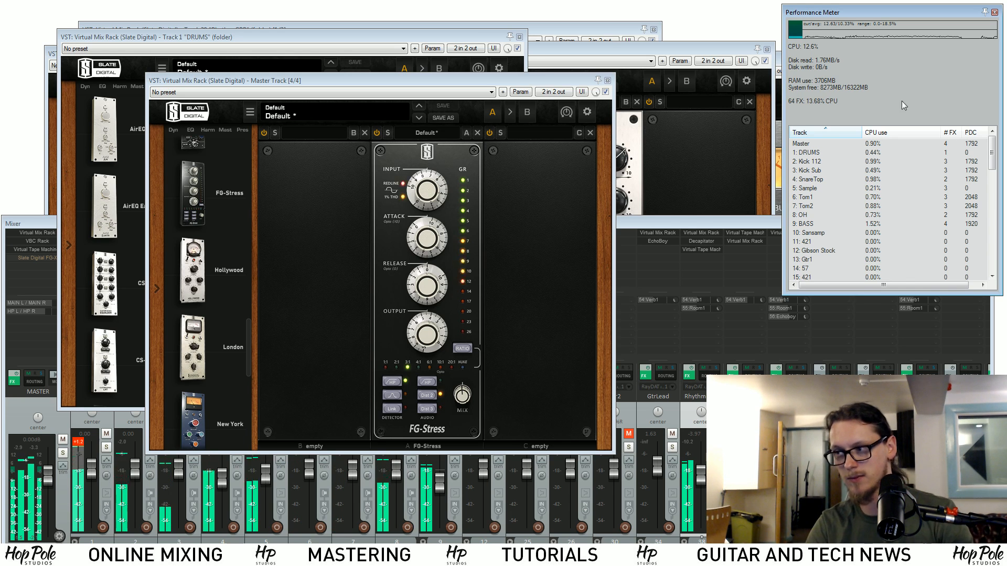
Stop playback and examine the CPU use of every track listed in the Performance Meter
key(space)
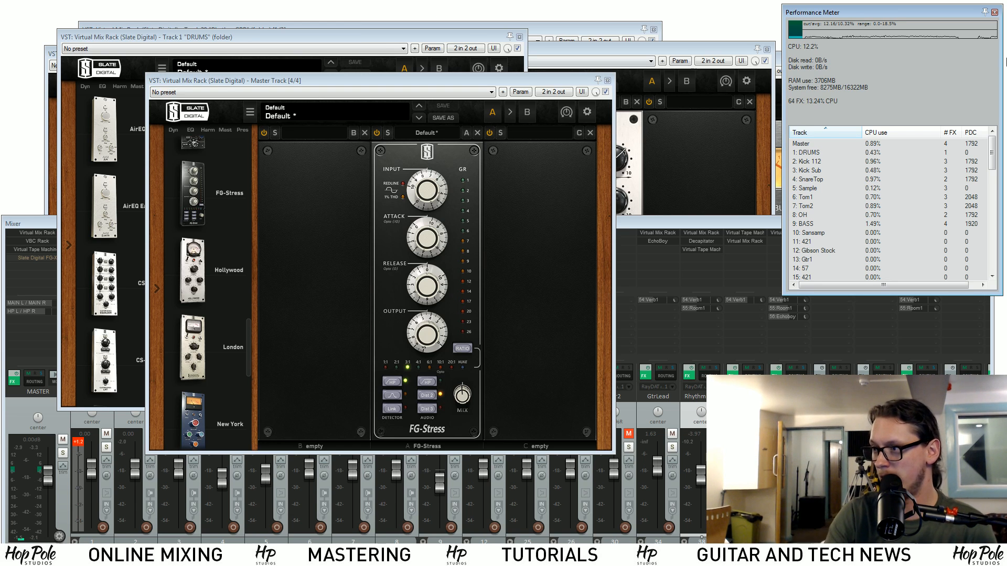
click(892, 169)
scroll(891, 169, down, 4)
scroll(892, 171, up, 3)
scroll(895, 171, down, 15)
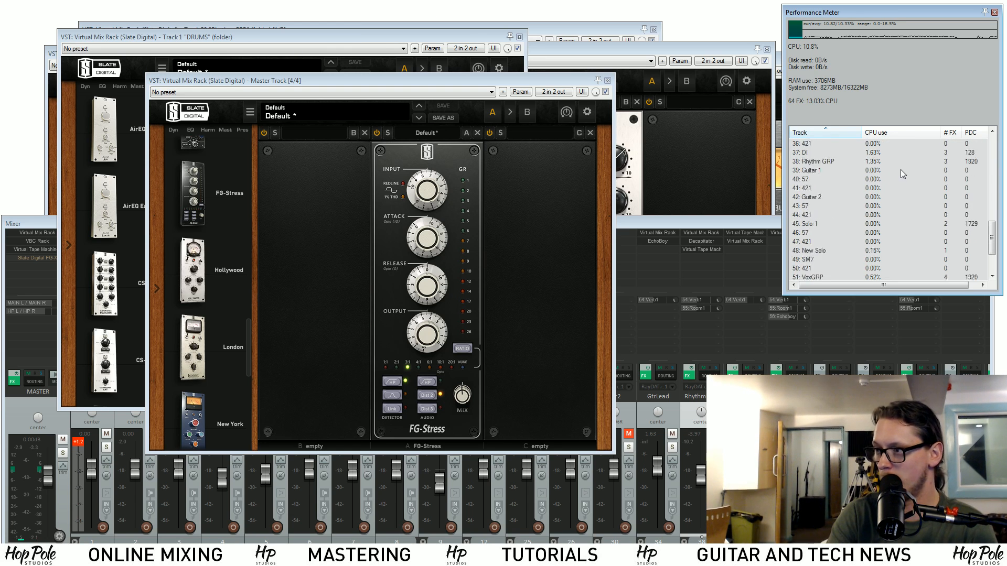
scroll(901, 168, up, 16)
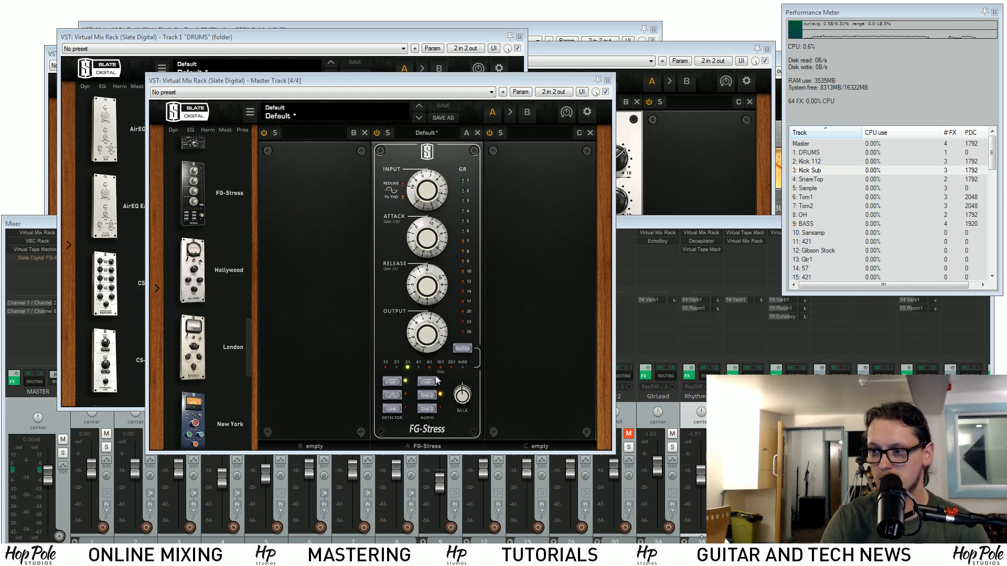
Play the mix briefly to check its CPU use in the Performance Meter, then stop playback
click(394, 395)
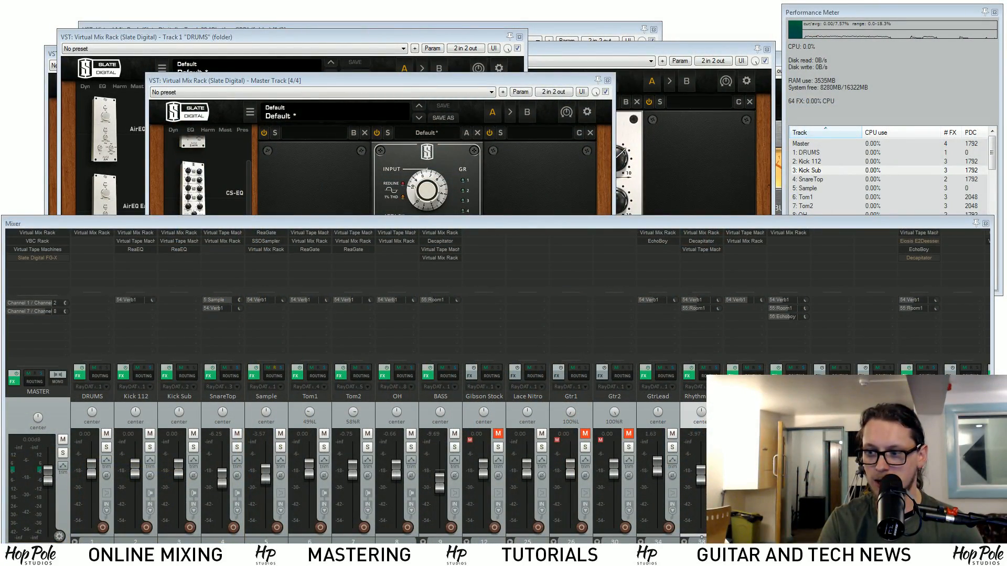
key(space)
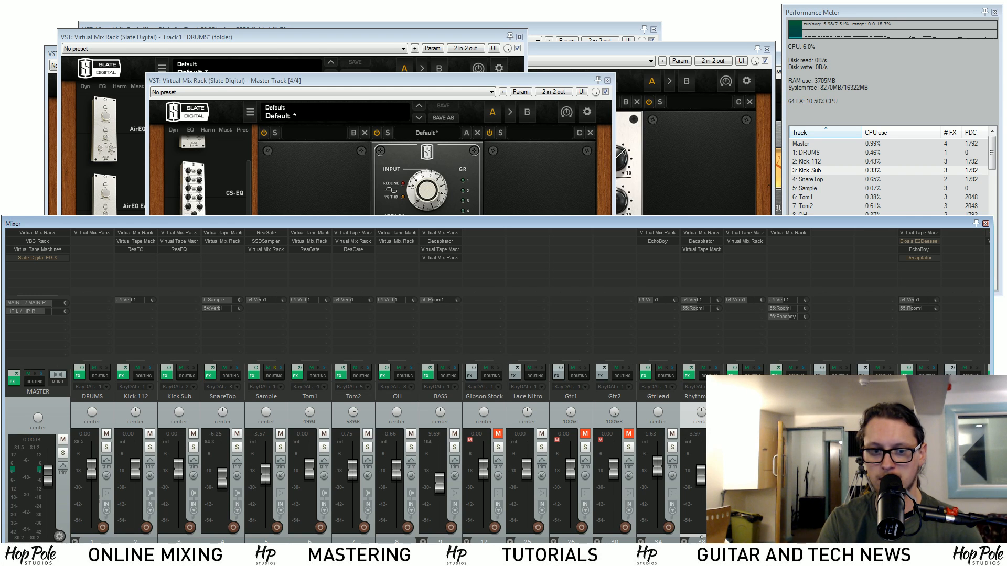
key(space)
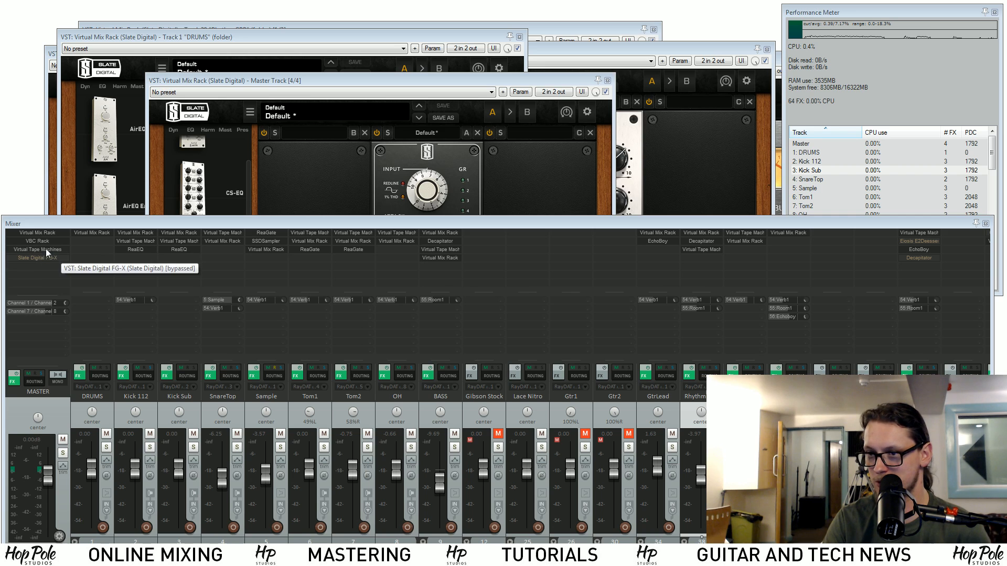
View the ReaEQ on the Kick 112 track and the SSDSampler on the Sample track, closing each plugin window
click(138, 249)
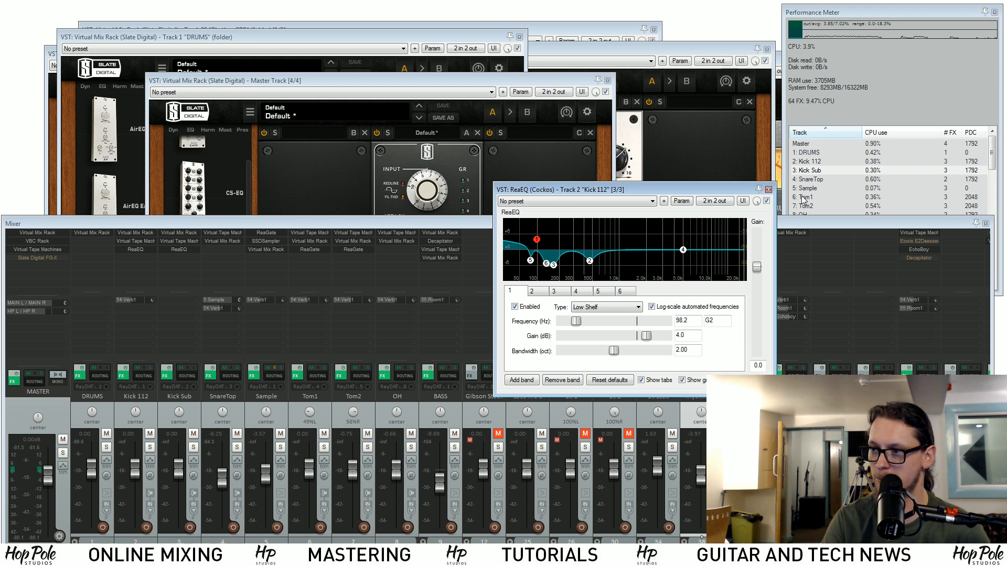
click(768, 189)
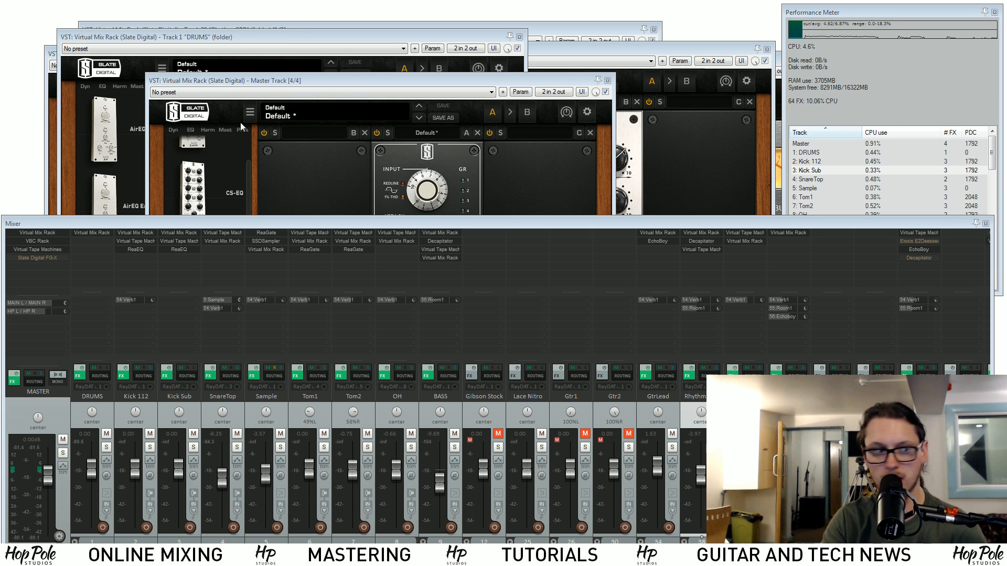
click(271, 242)
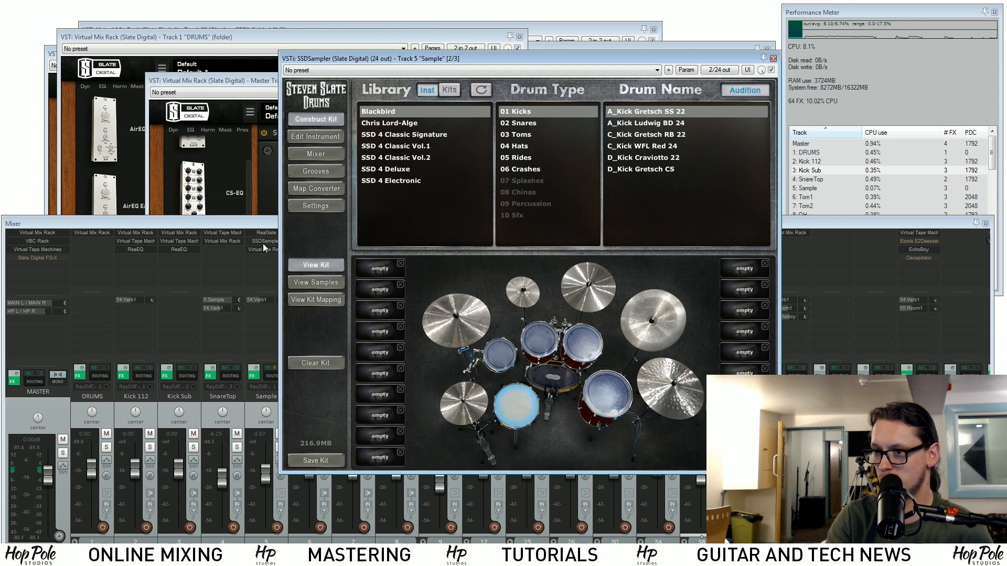
click(773, 58)
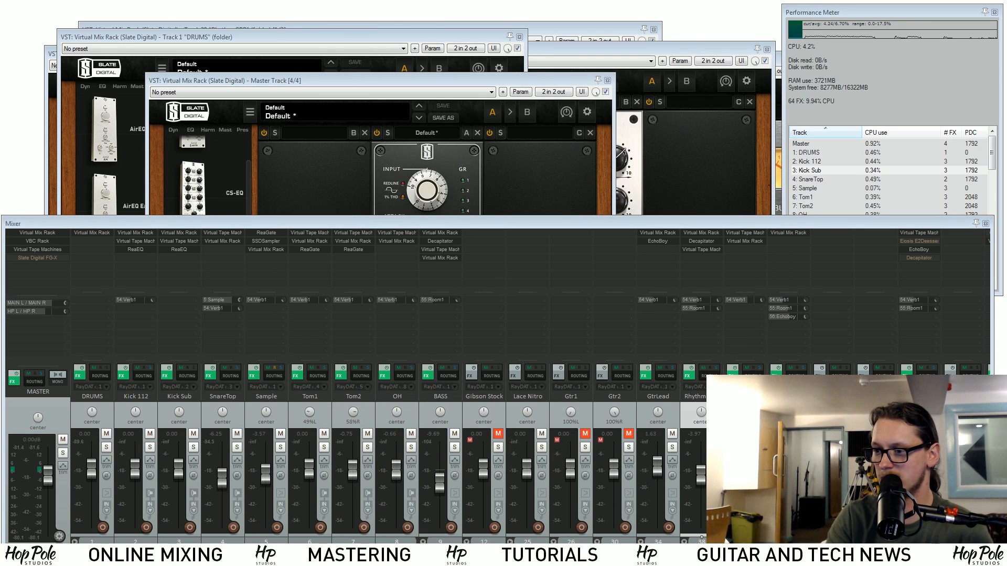
View the Decapitator on the Rhythm GRP track and the EchoBoy on the GtrLead track, closing each plugin window
scroll(500, 531, right, 5)
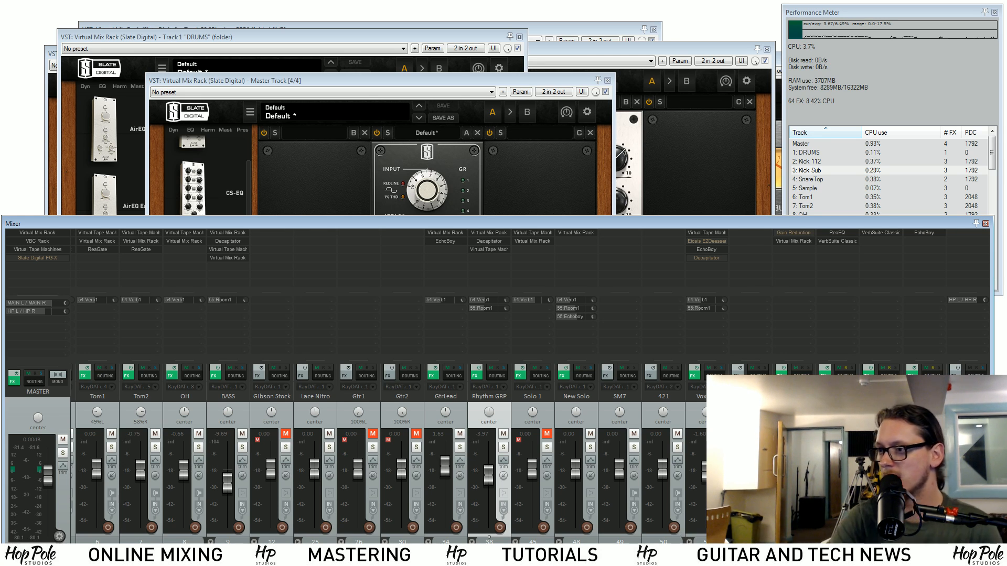
click(488, 242)
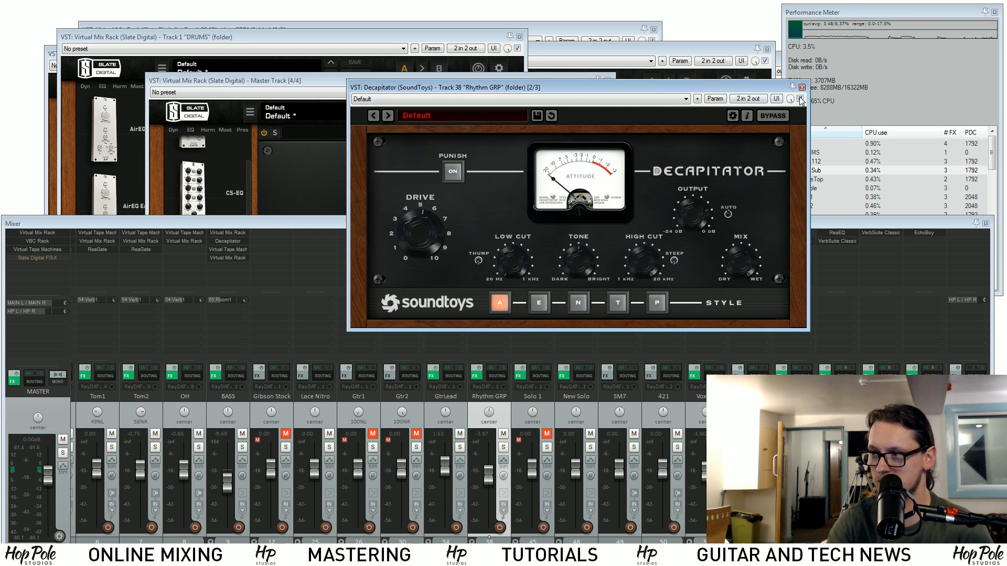
click(802, 87)
click(446, 241)
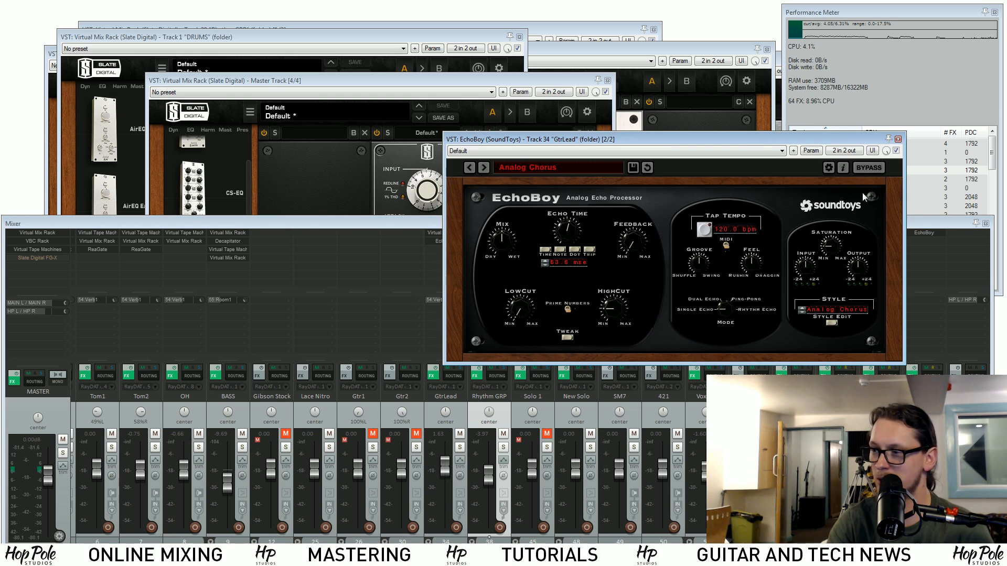
click(897, 139)
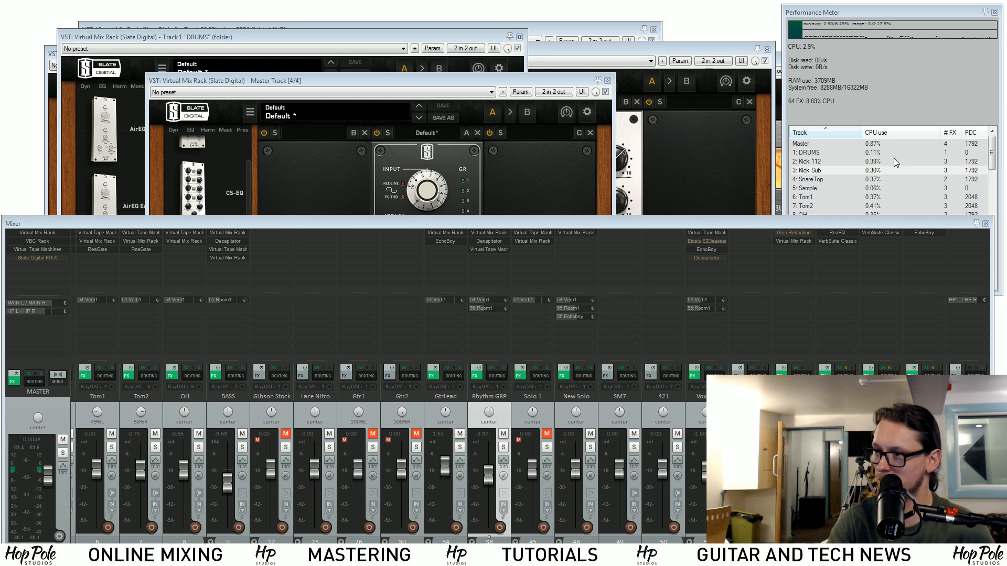
View the VerbSuite Classics reverb on the Room1 track, close it, and return the mixer to the first tracks
click(872, 232)
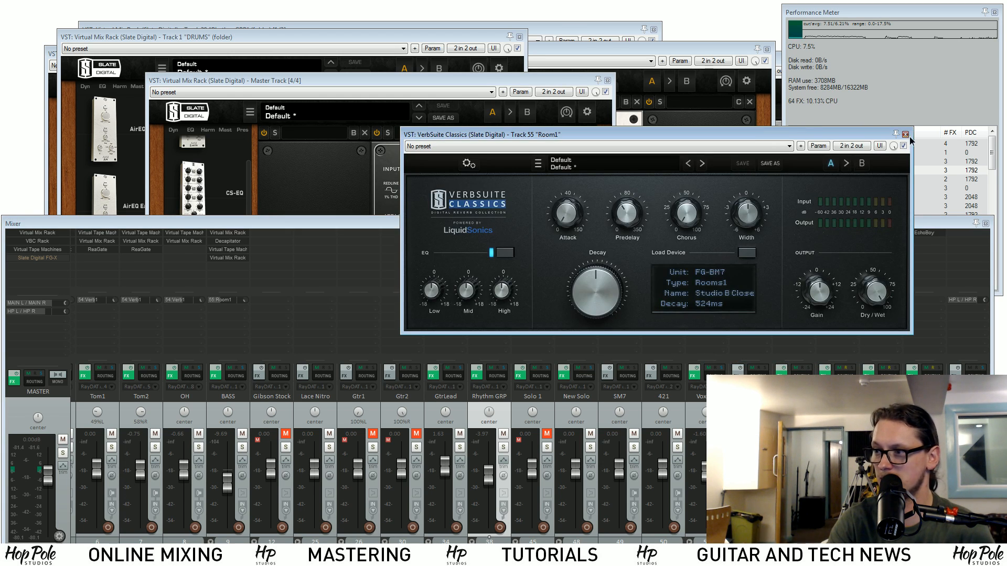
click(911, 139)
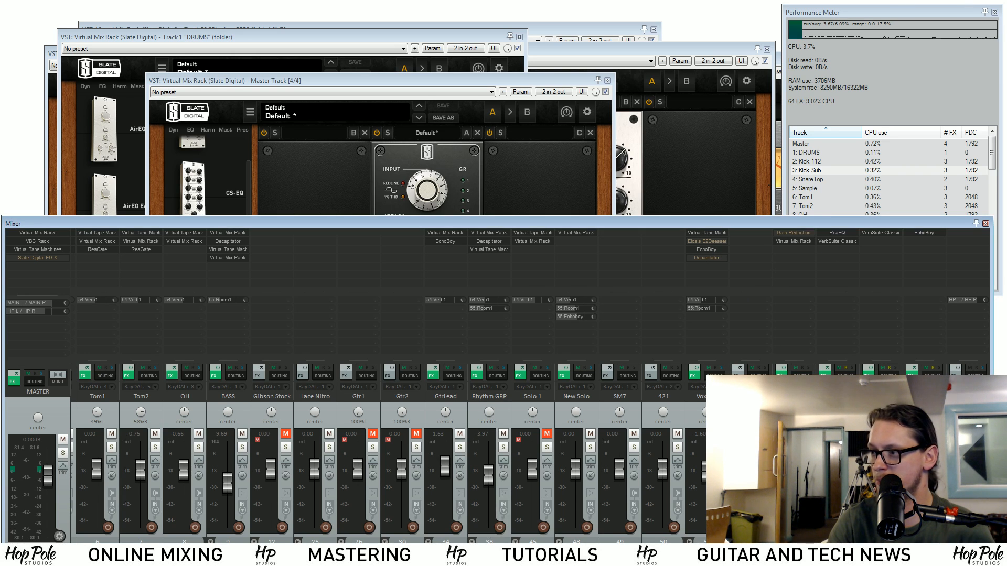
drag(524, 548, 352, 548)
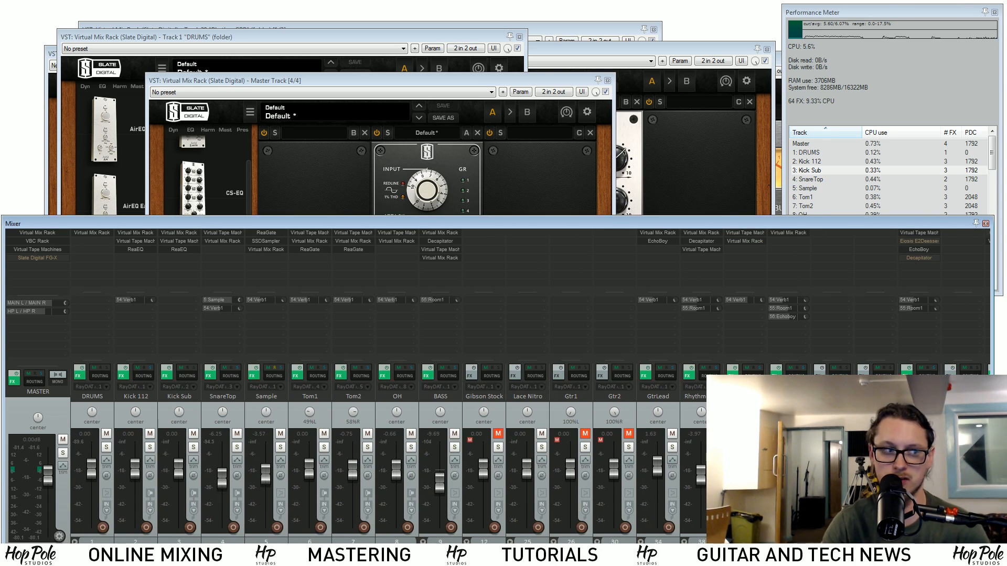